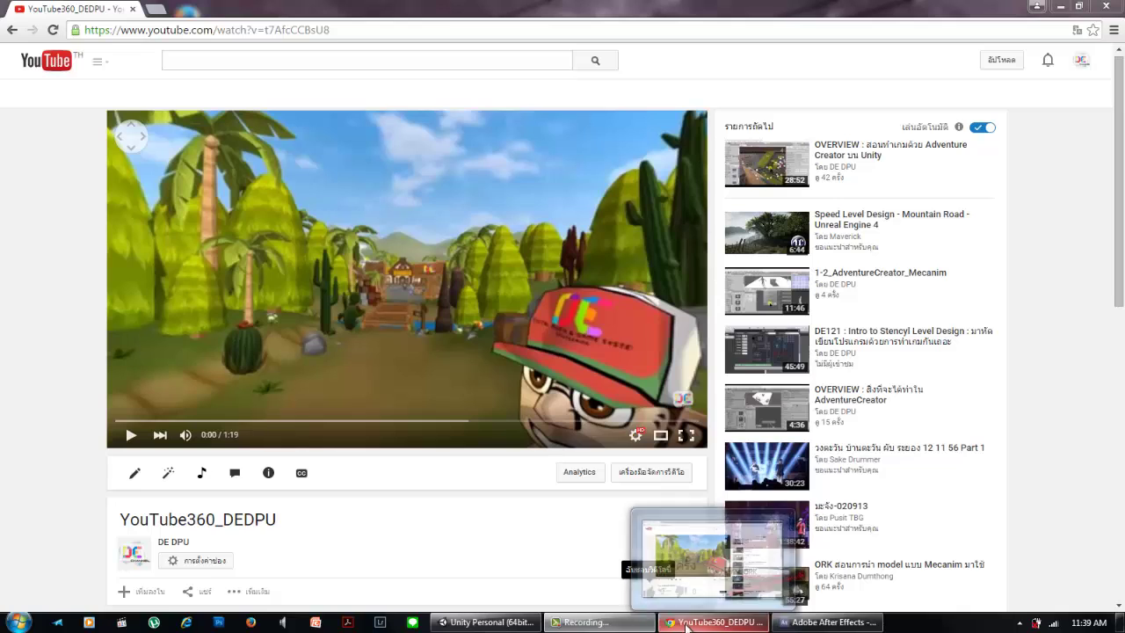
Play the 360° video on YouTube and pause it at 0:09
mouse_move(582, 625)
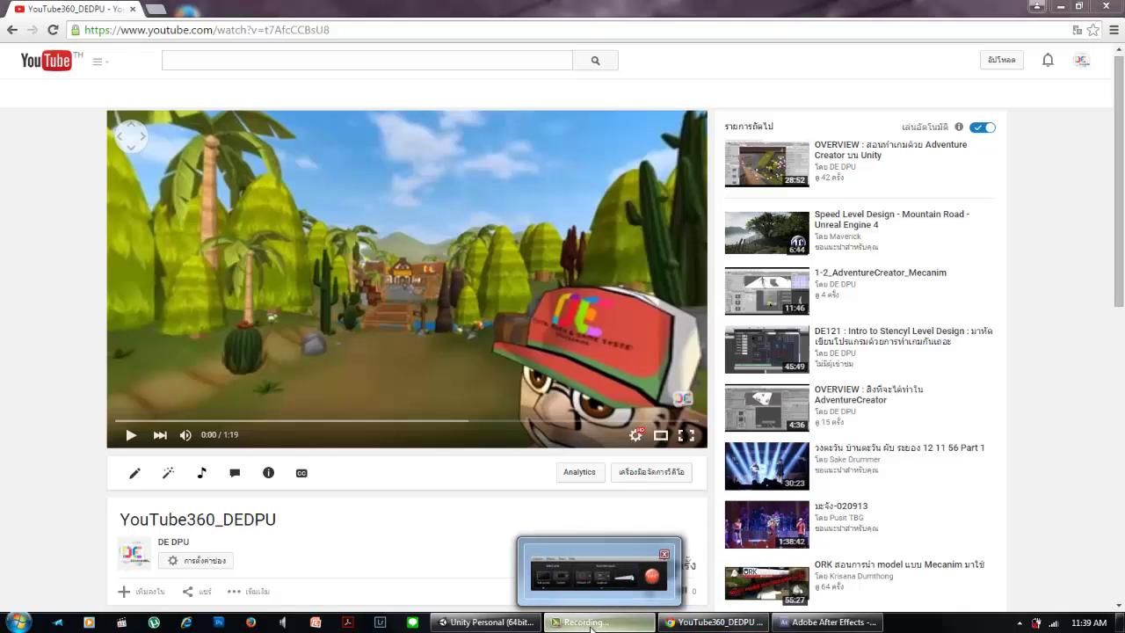
left_click(594, 626)
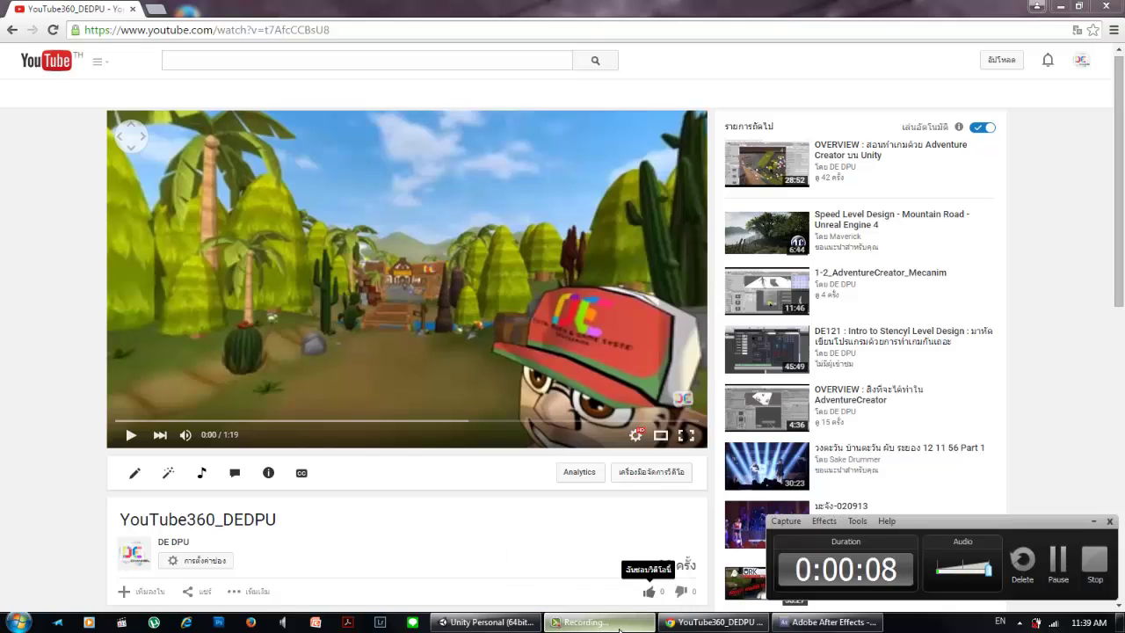
left_click(619, 626)
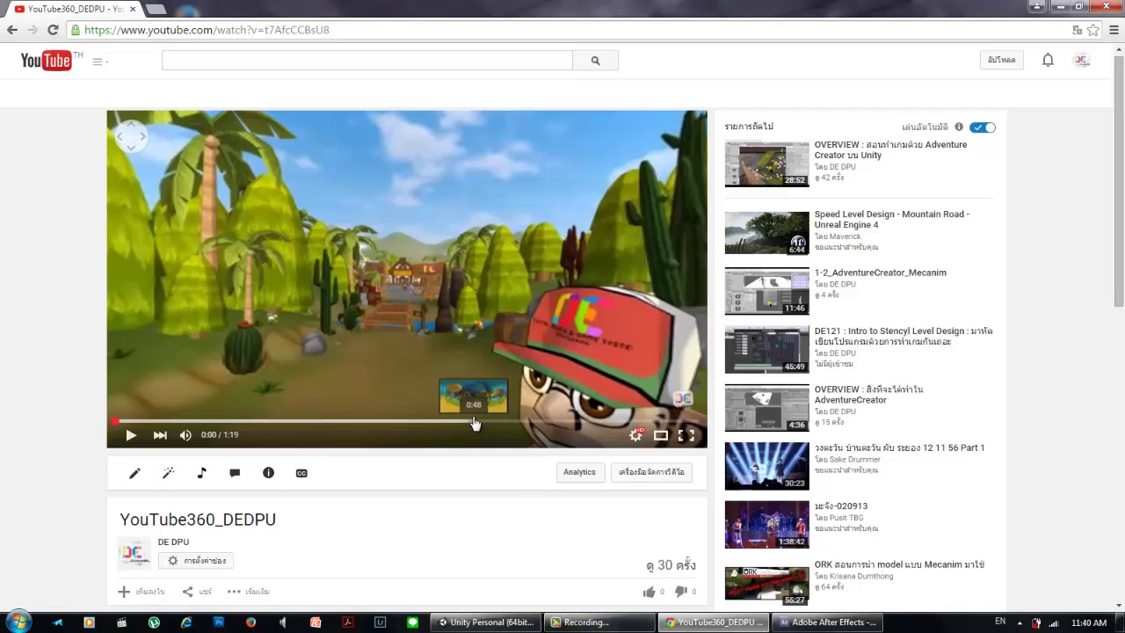
left_click(385, 312)
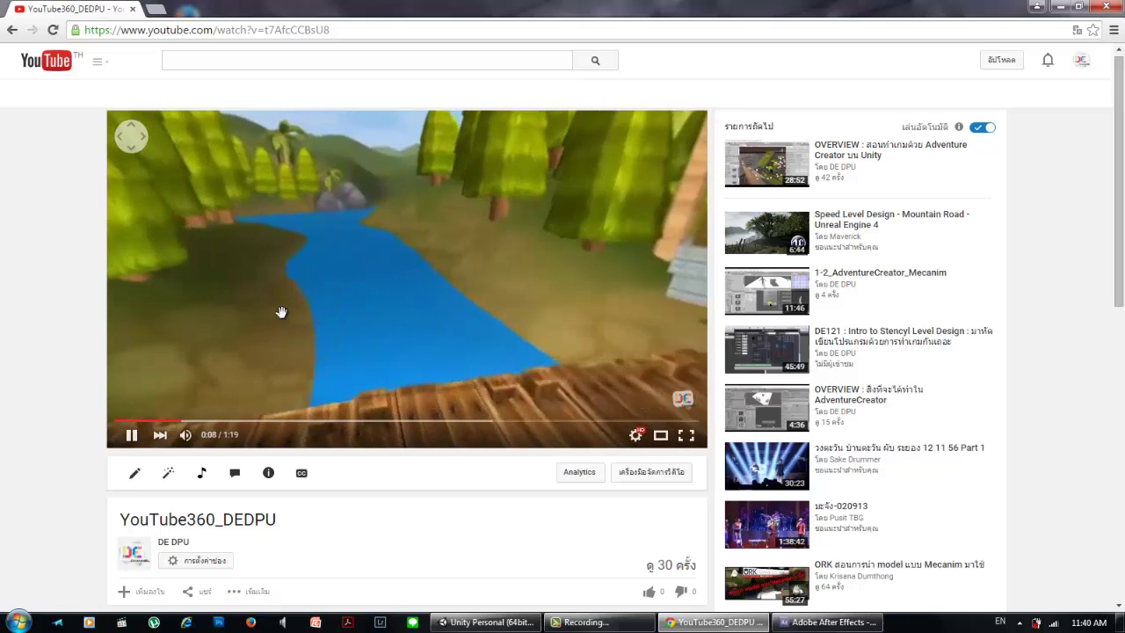
left_click(502, 325)
Pan the 360° view across the cliff, village sign, river, palms and bridge path, then minimize Chrome
mouse_move(502, 325)
left_mouse_down()
mouse_move(476, 279)
mouse_move(321, 228)
left_mouse_up()
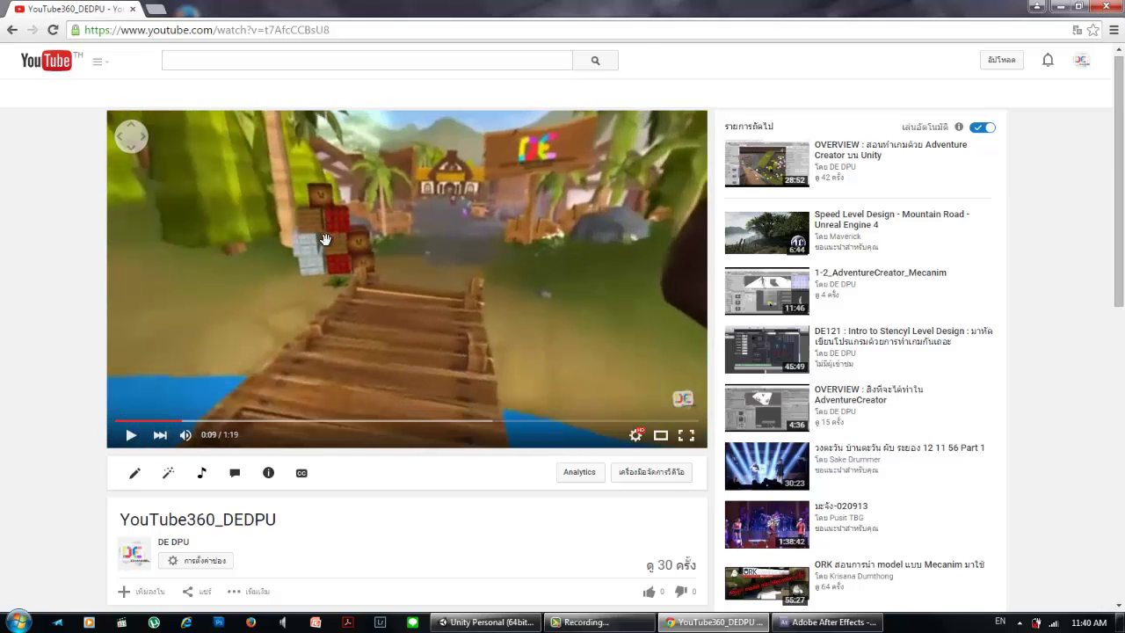
mouse_move(428, 252)
left_mouse_down()
mouse_move(413, 260)
mouse_move(514, 304)
left_mouse_up()
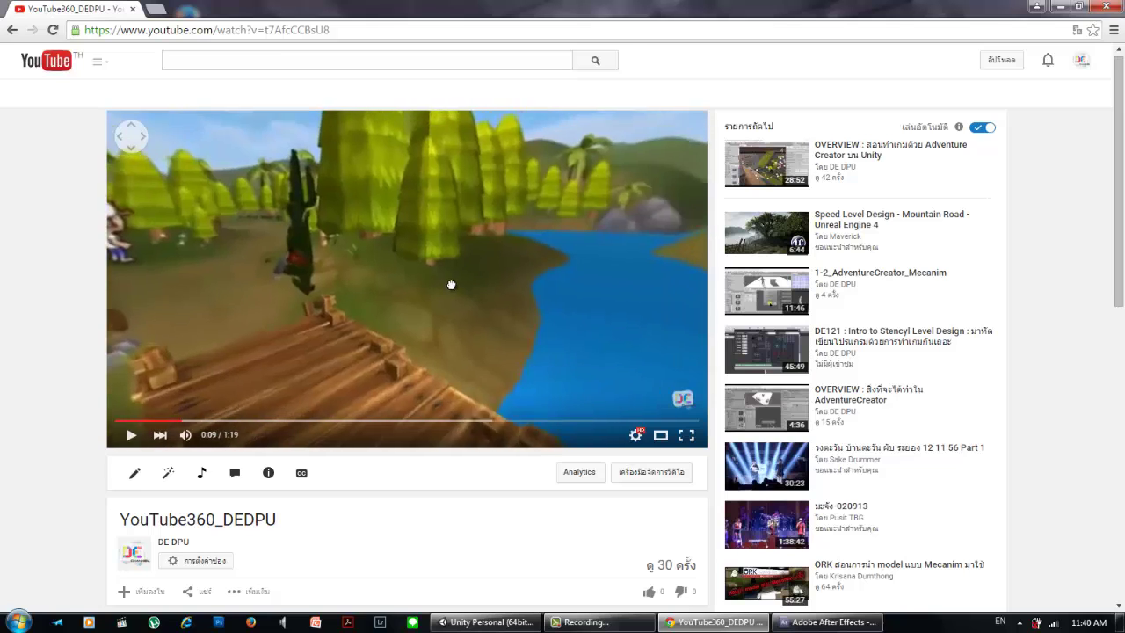
mouse_move(514, 304)
left_mouse_down()
mouse_move(531, 245)
mouse_move(497, 445)
left_mouse_up()
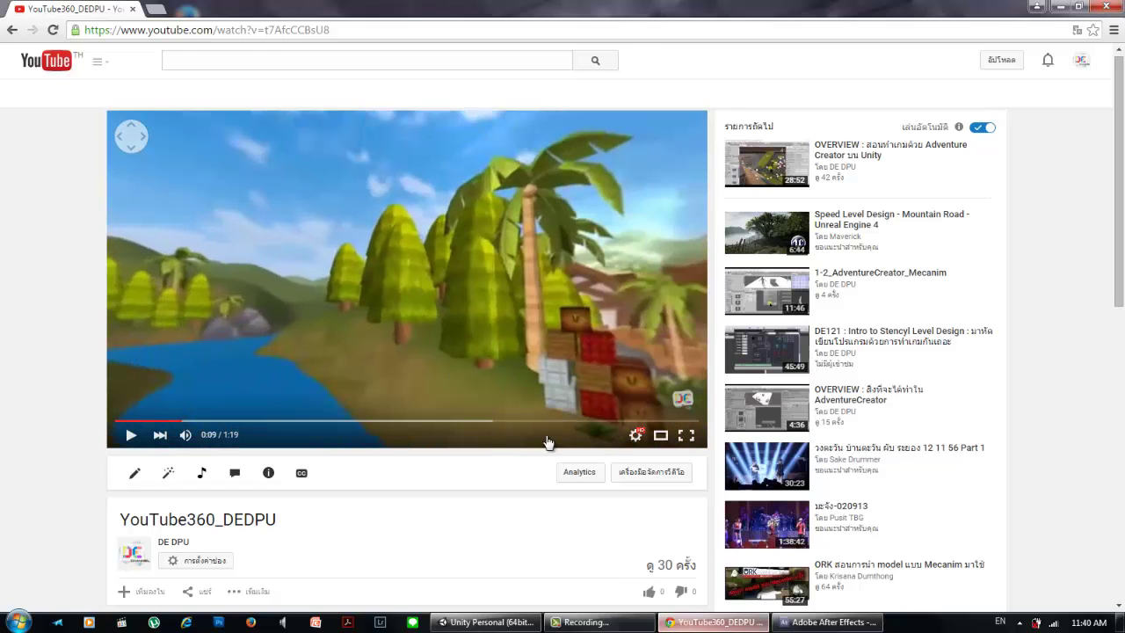
mouse_move(307, 352)
left_mouse_down()
mouse_move(397, 378)
mouse_move(514, 366)
left_mouse_up()
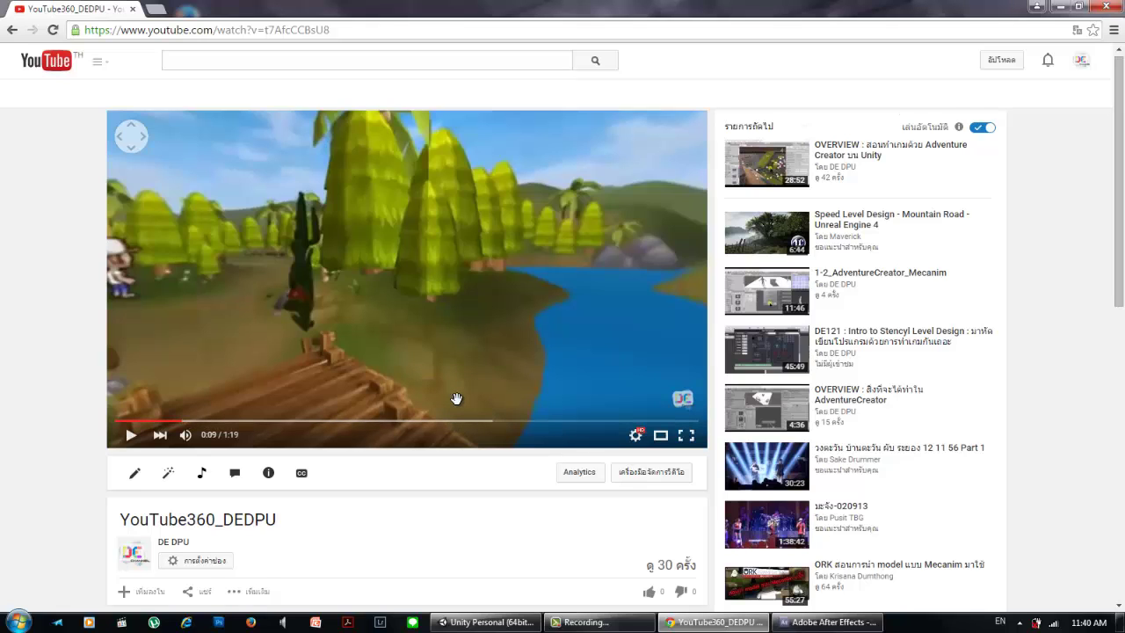
mouse_move(445, 302)
left_mouse_down()
mouse_move(263, 345)
mouse_move(385, 339)
left_mouse_up()
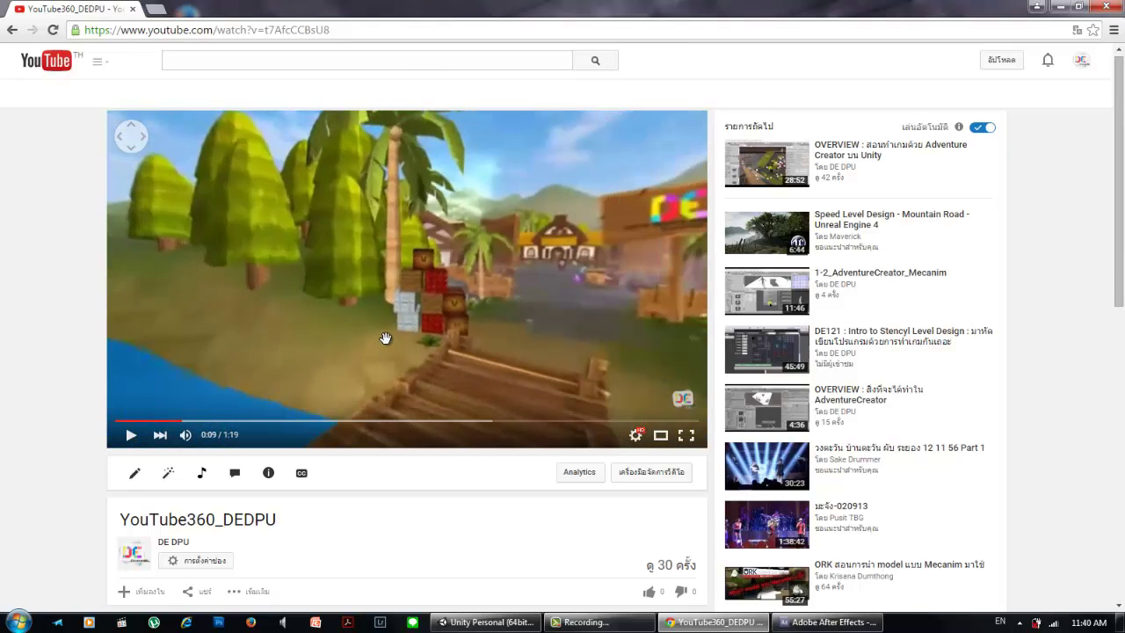
left_click_drag(449, 324, 376, 318)
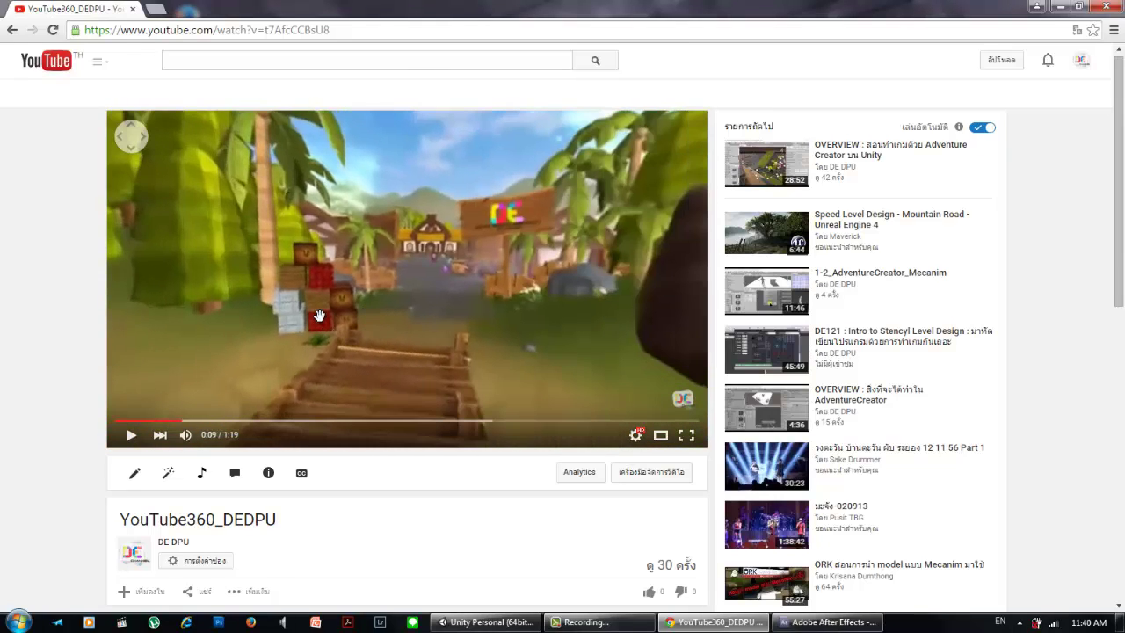
left_click(1060, 8)
left_click(598, 621)
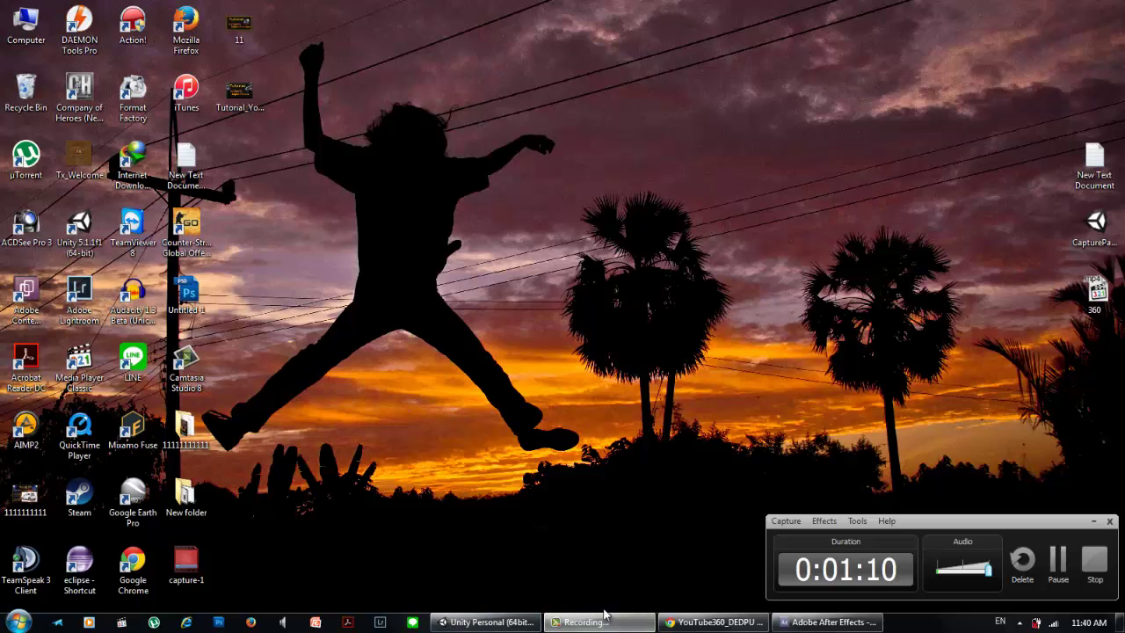
right_click(502, 294)
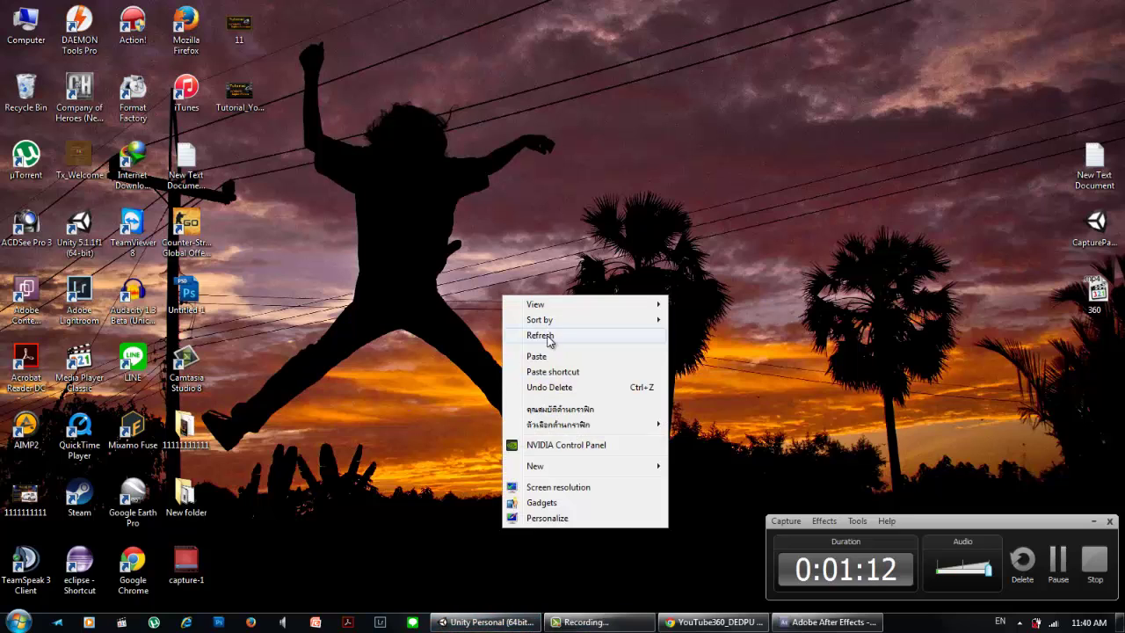
left_click(549, 337)
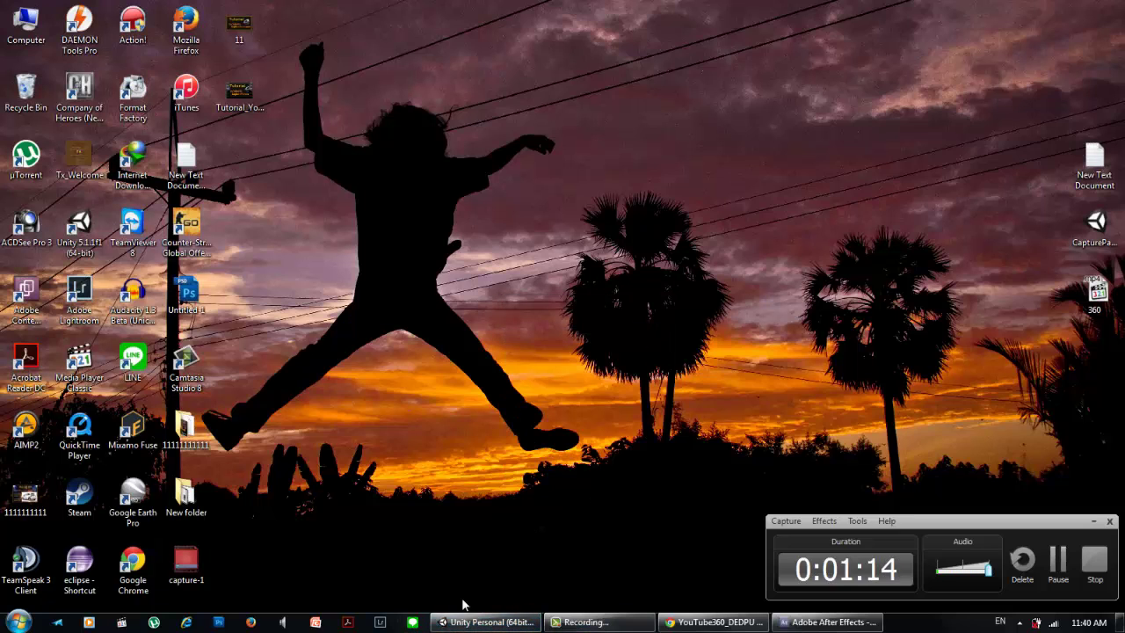
Bring Unity to the front with the project's Assets browser in the bottom panel
left_click(489, 624)
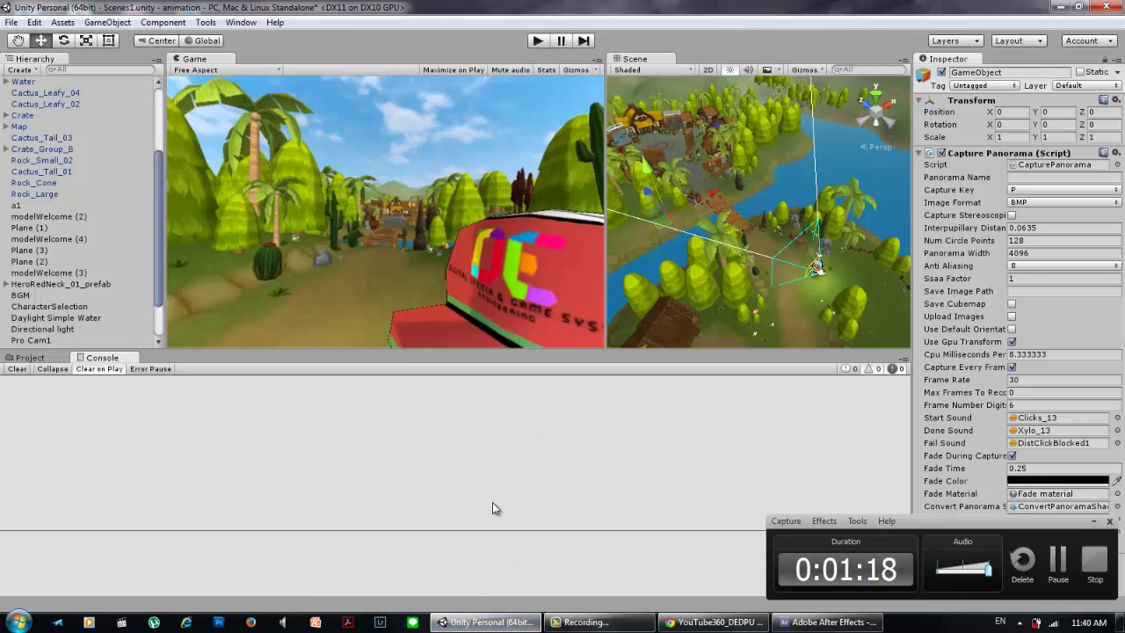
left_click(33, 358)
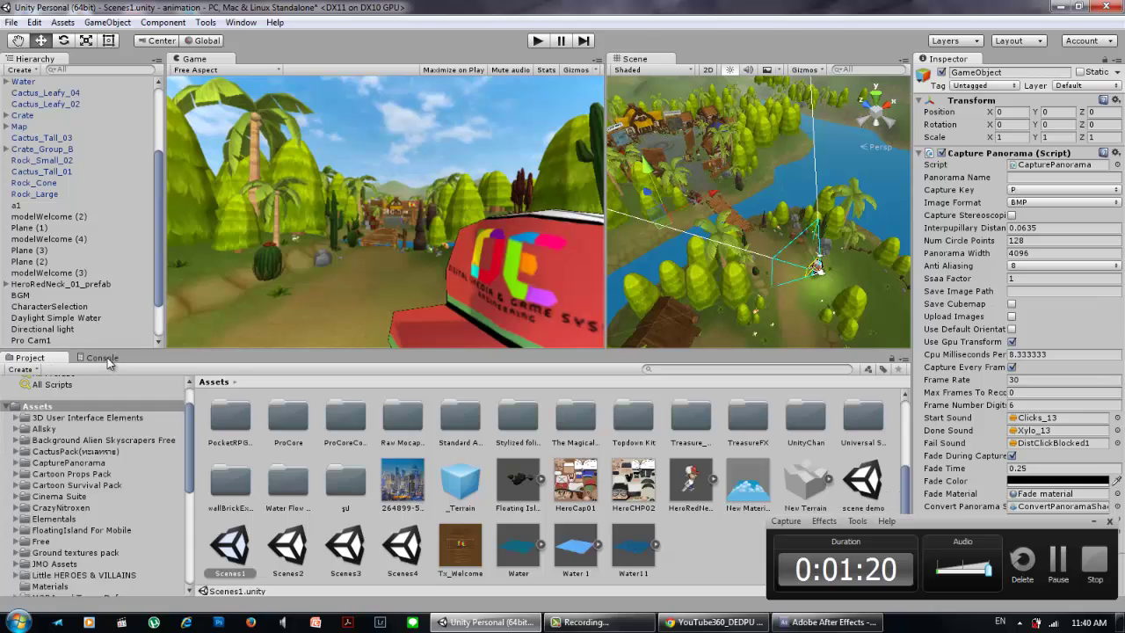
left_click(107, 359)
left_click(31, 357)
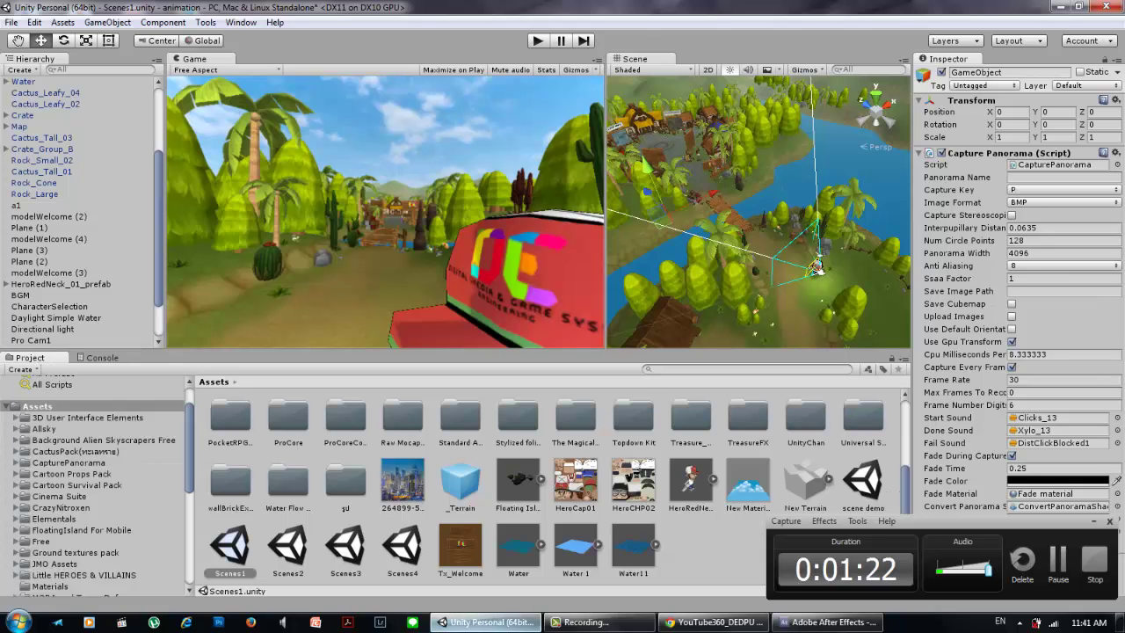
Select the CapturePanorama file on the desktop, cancel its rename, and return to Unity
mouse_move(477, 625)
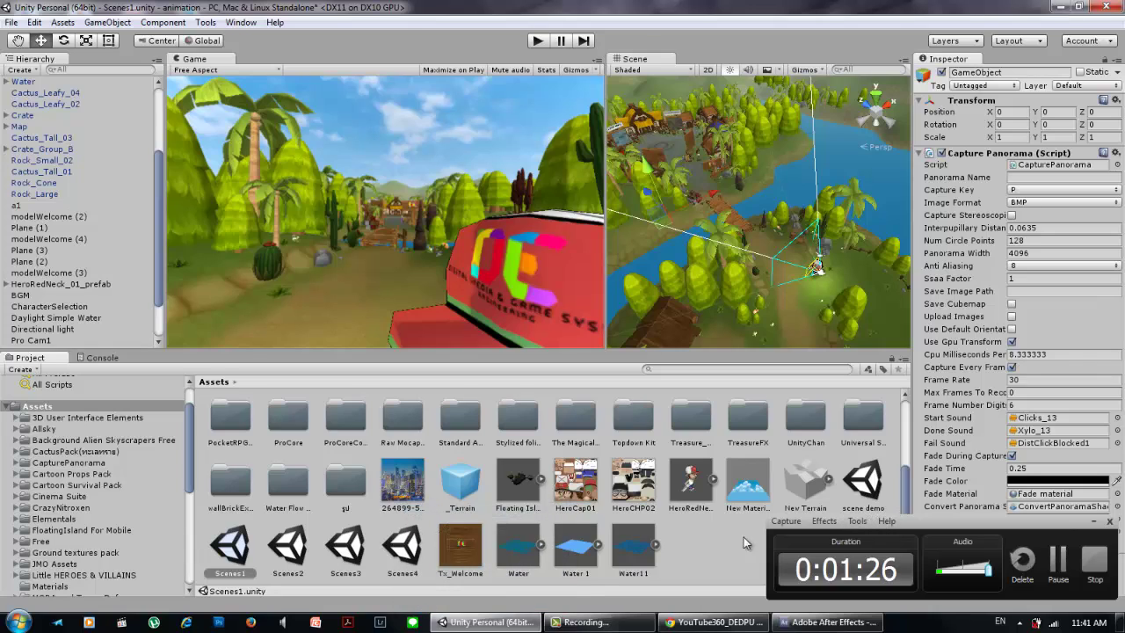
left_click(486, 622)
left_click(1099, 254)
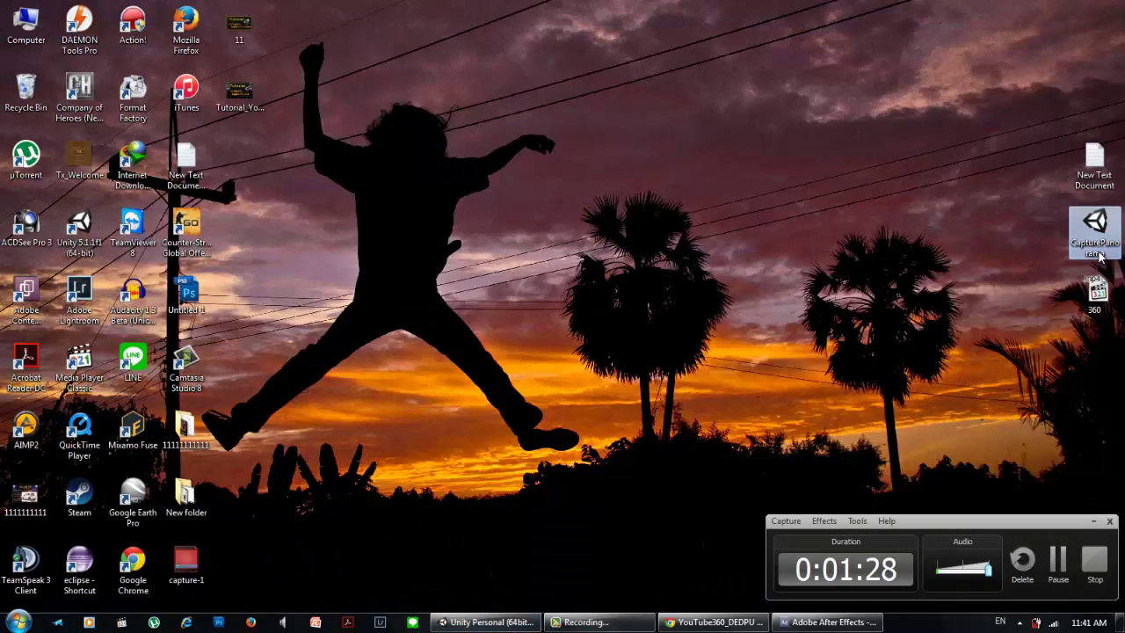
left_click(1099, 254)
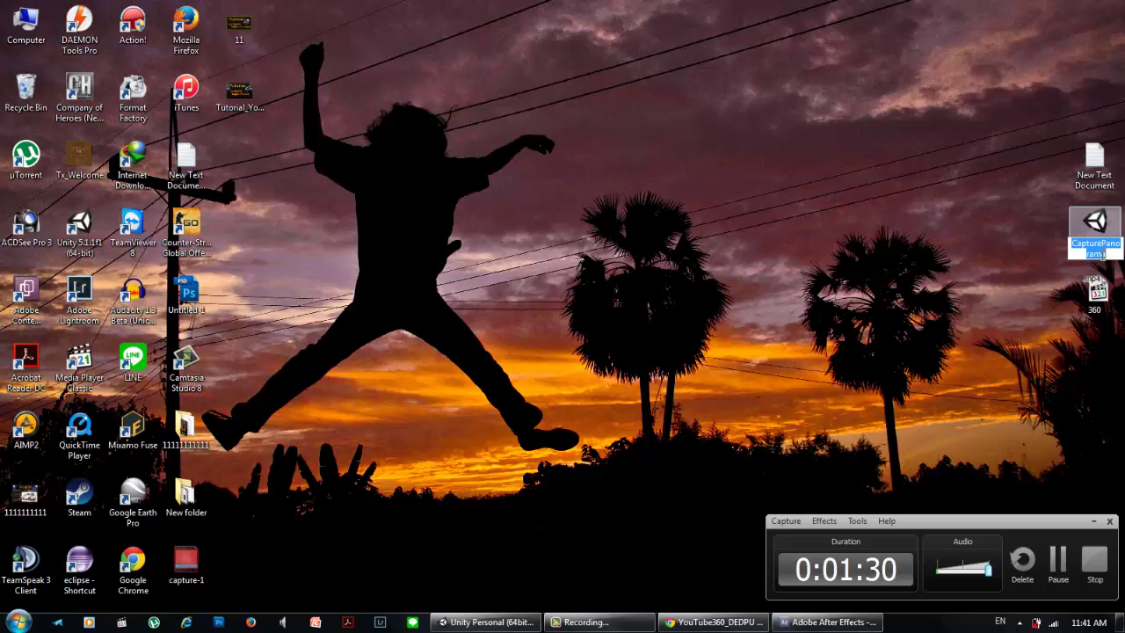
key("Return")
left_click(488, 621)
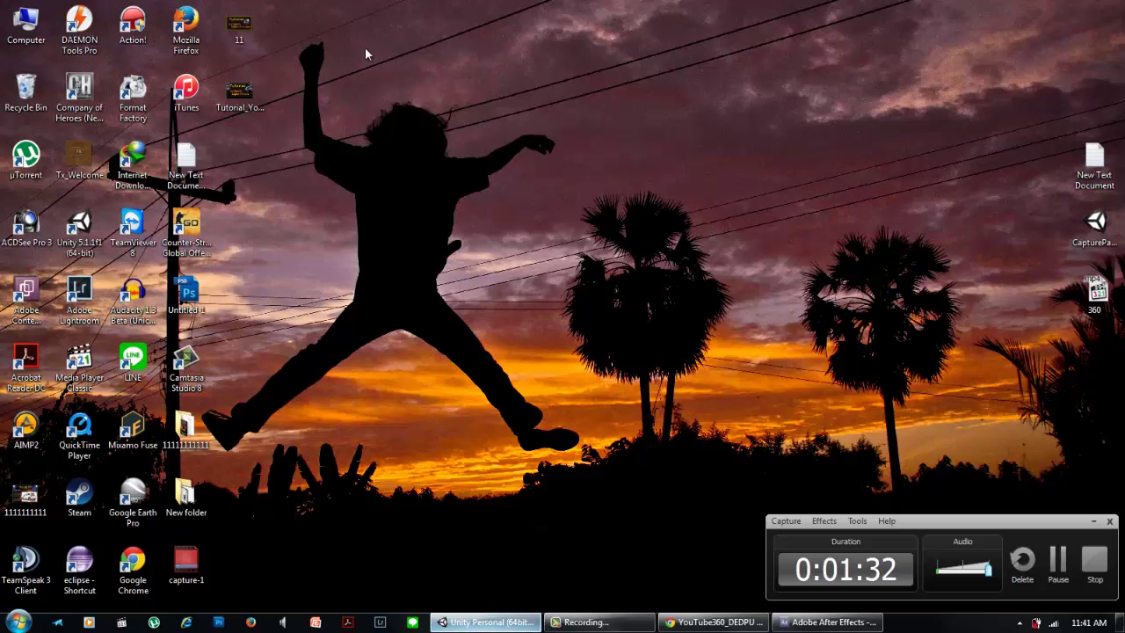
Open the Window menu listing editor windows, including the Asset Store
left_click(1094, 523)
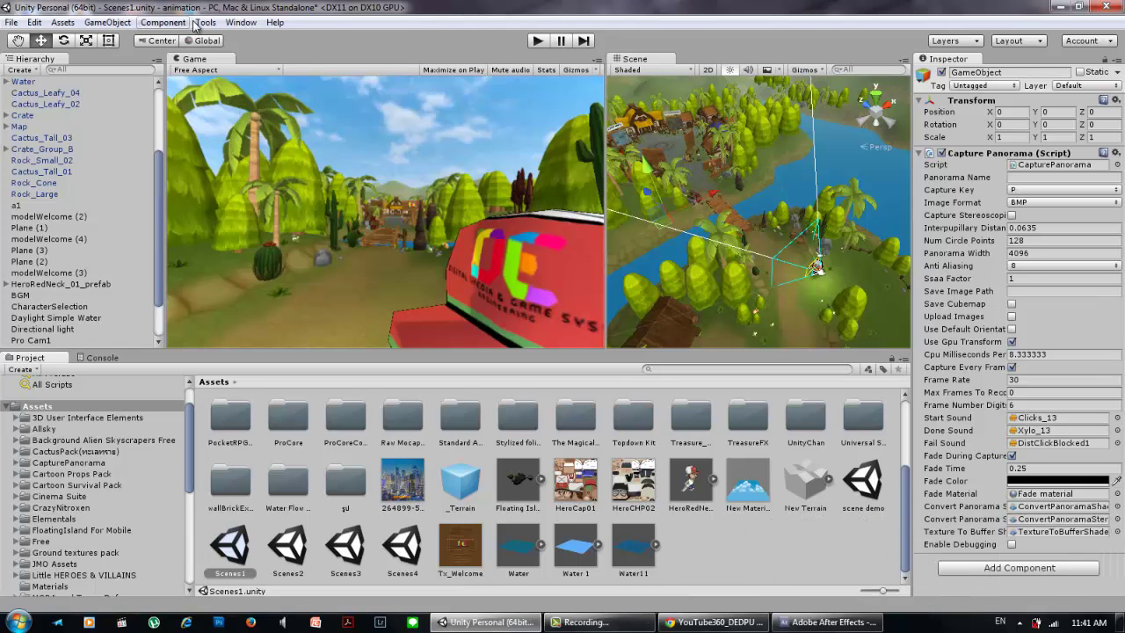
left_click(165, 22)
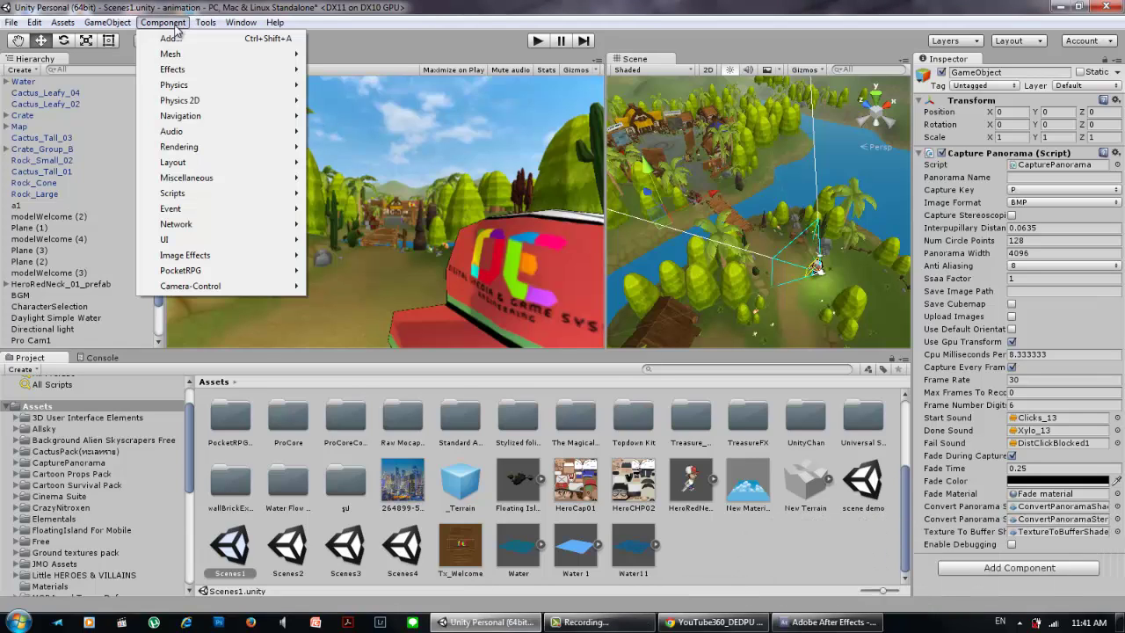
left_click(175, 26)
left_click(230, 25)
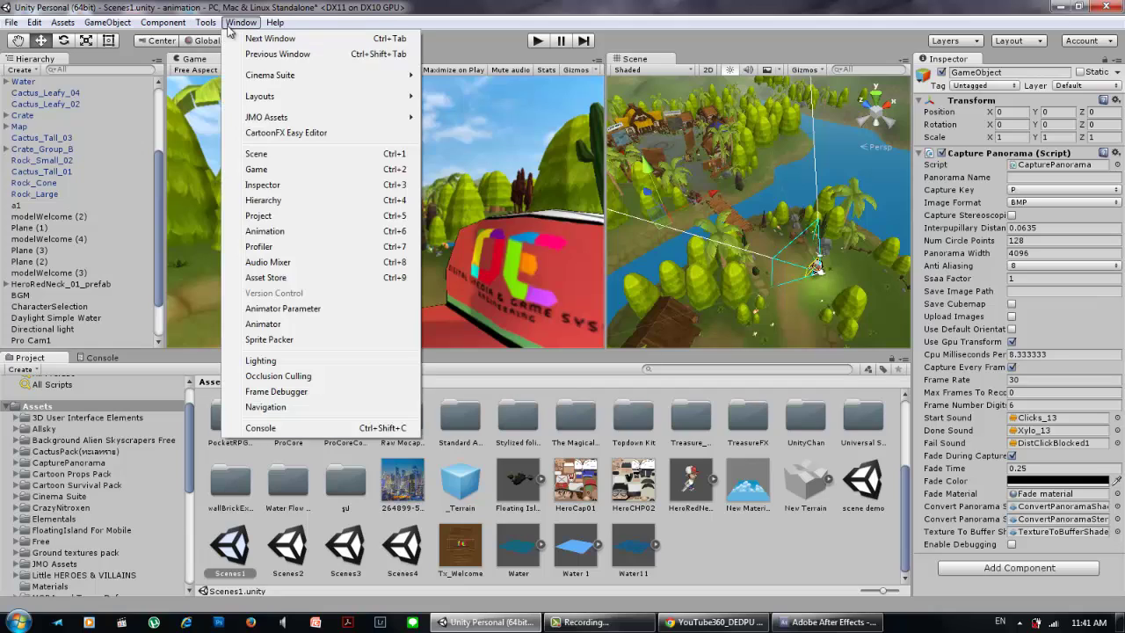
left_click(276, 280)
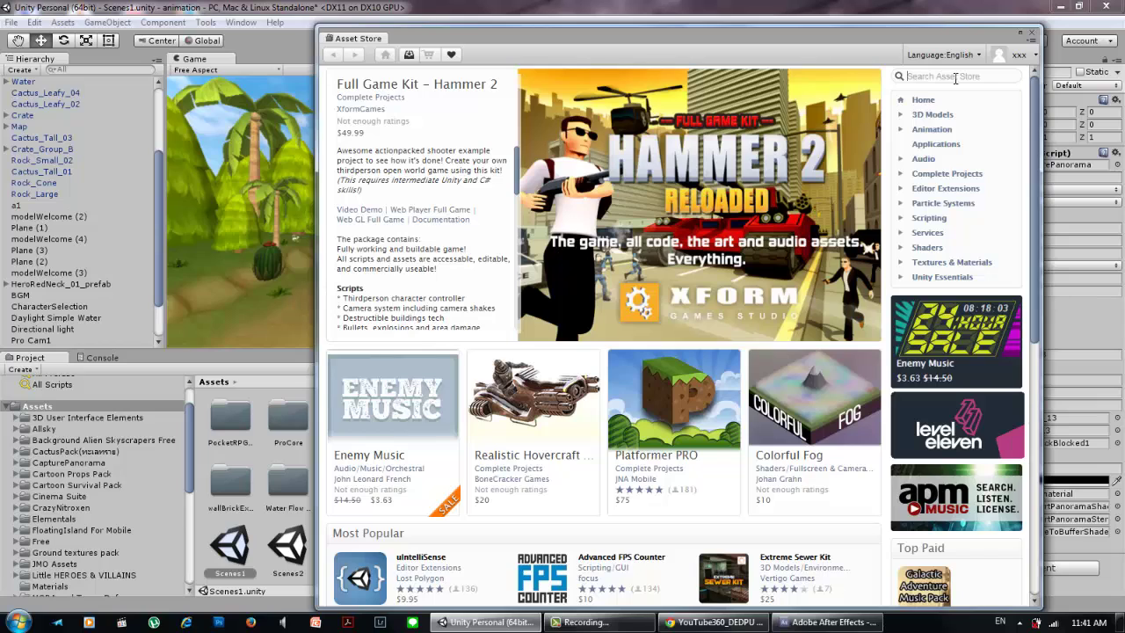
type("CapturePanorama")
key("Return")
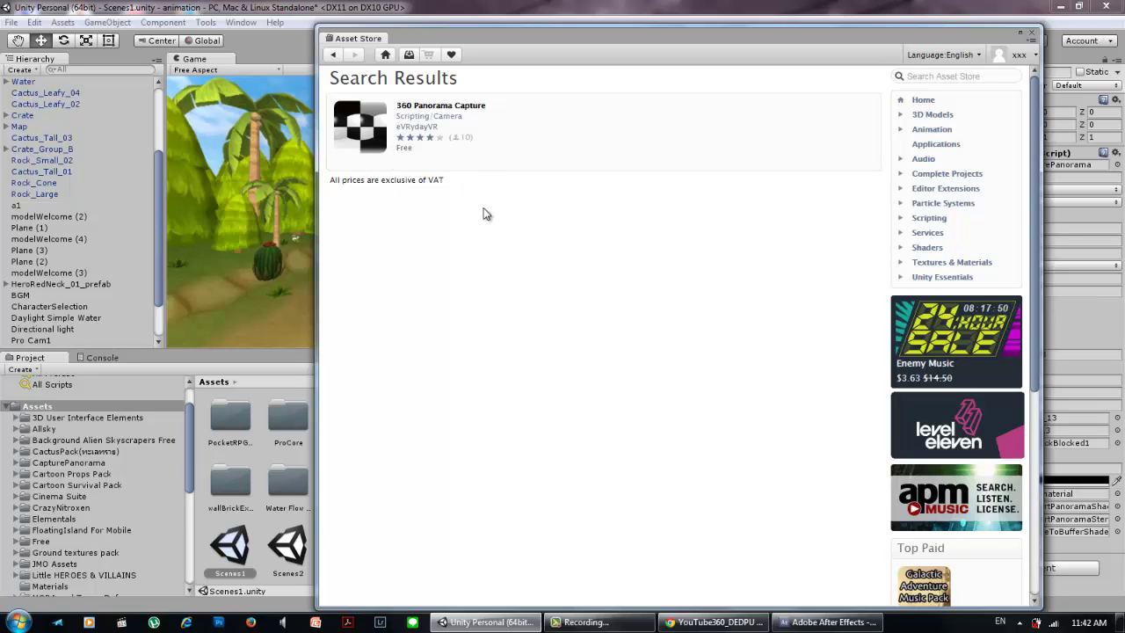
left_click(443, 111)
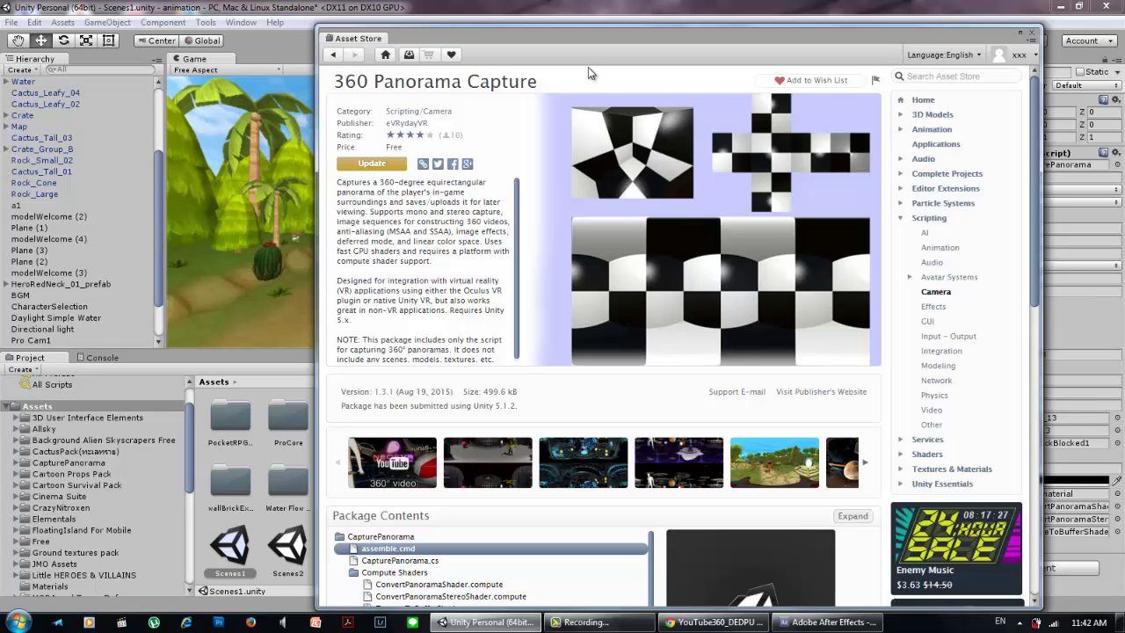
left_click(1032, 35)
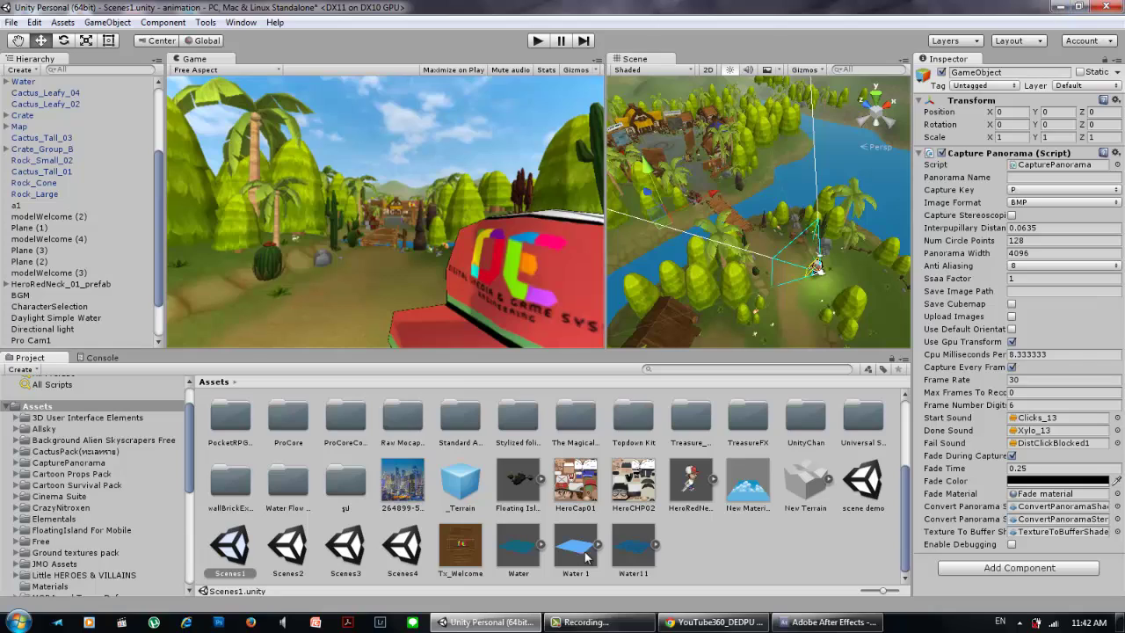
Minimize Unity and refresh the desktop around the CapturePanorama file
left_click(486, 621)
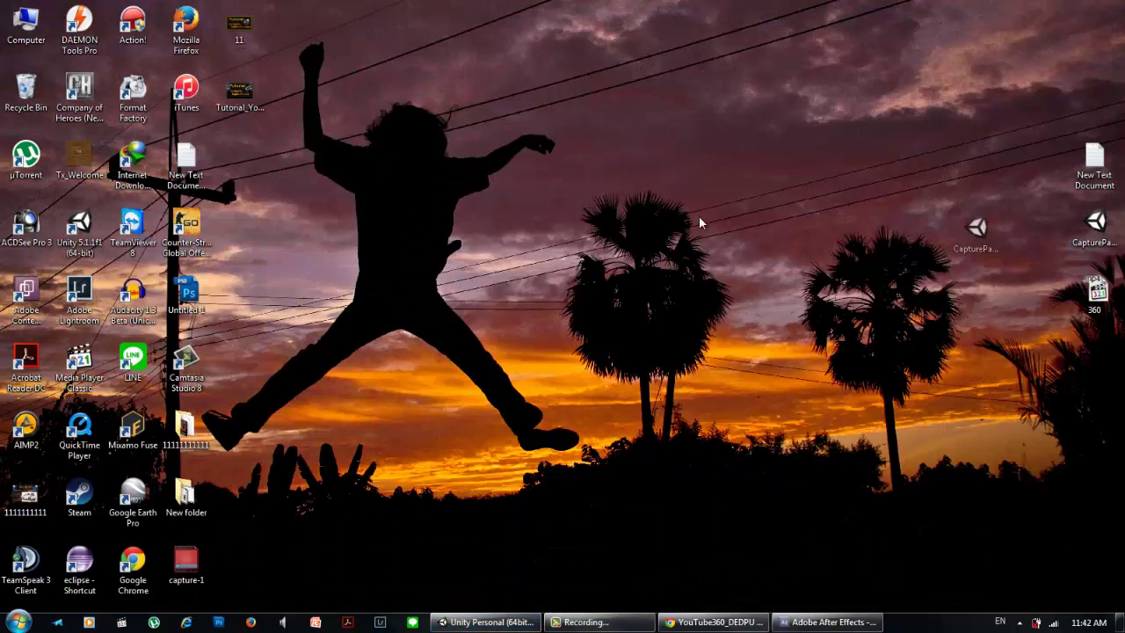
left_click_drag(700, 222, 414, 195)
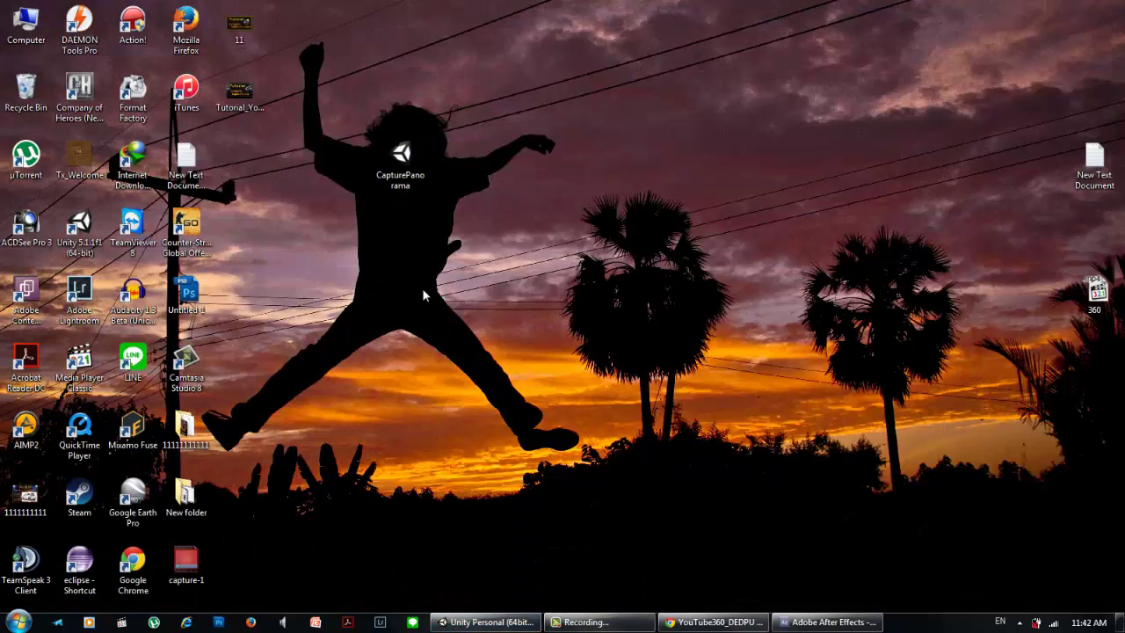
right_click(422, 287)
left_click(427, 275)
left_click_drag(337, 138, 455, 244)
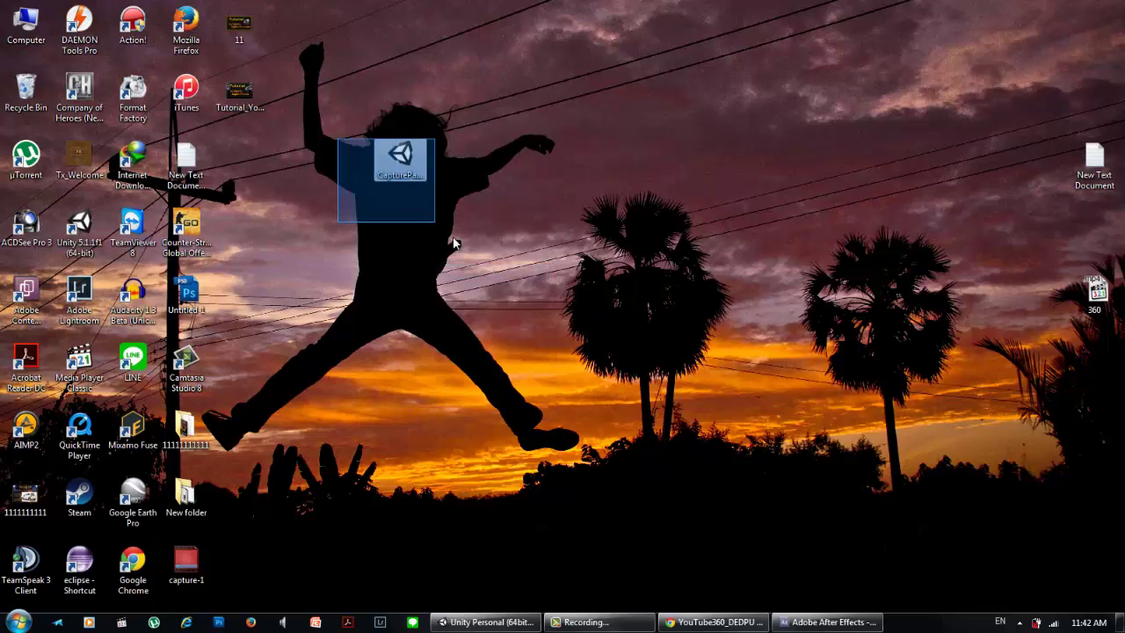
right_click(482, 233)
left_click(505, 272)
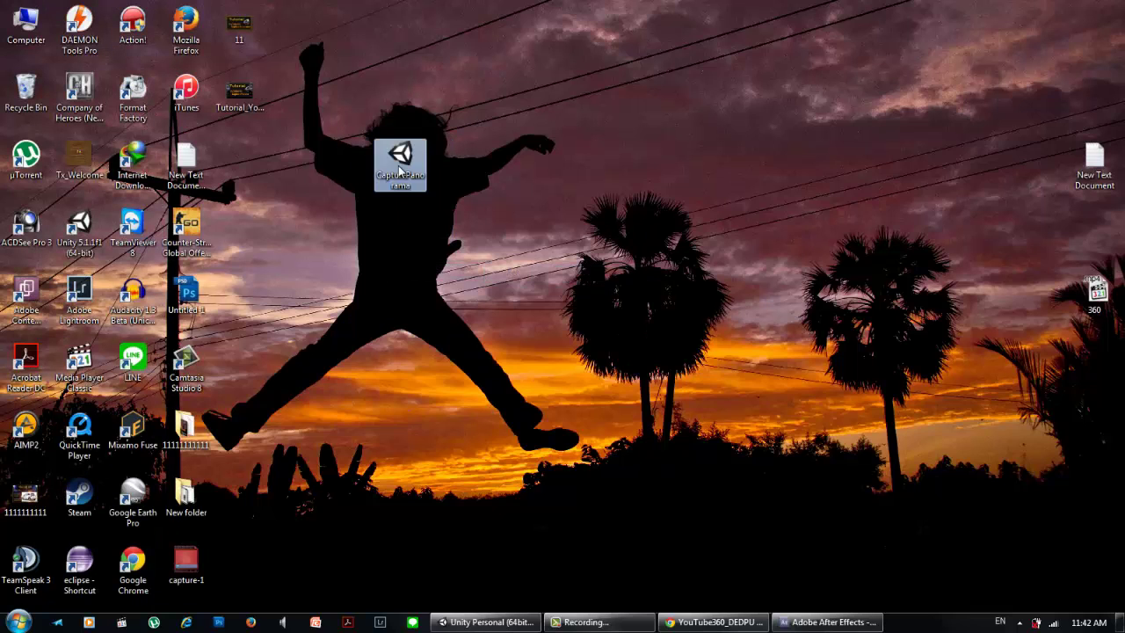
Drag the CapturePanorama package onto the Unity taskbar button to raise the editor
left_click_drag(342, 110, 441, 232)
left_click_drag(411, 182, 470, 613)
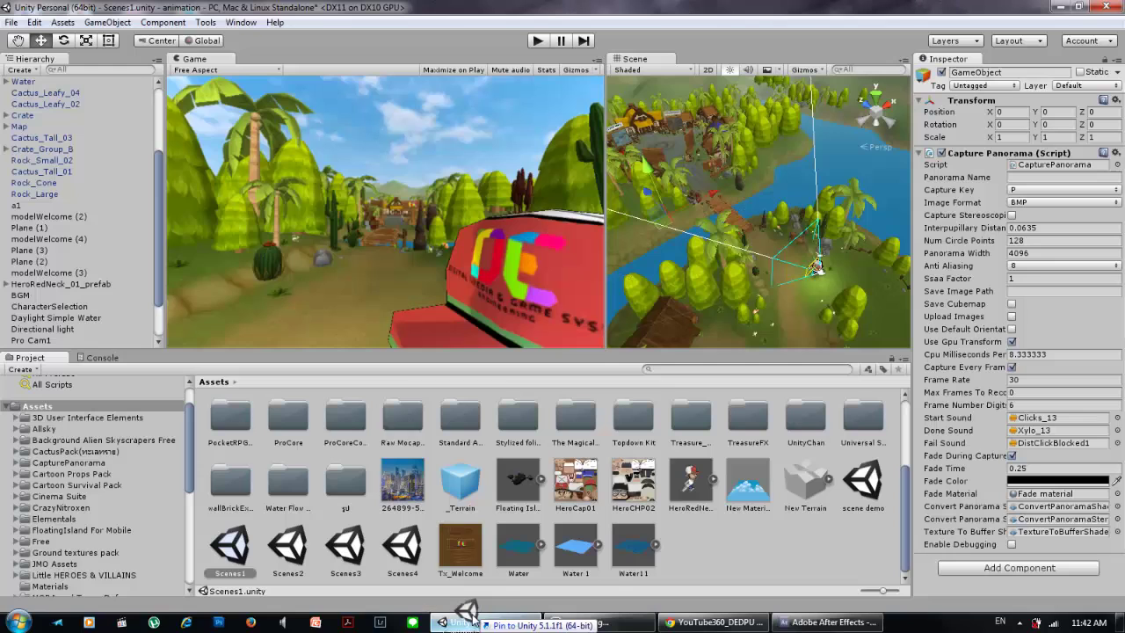
left_click_drag(472, 615, 44, 413)
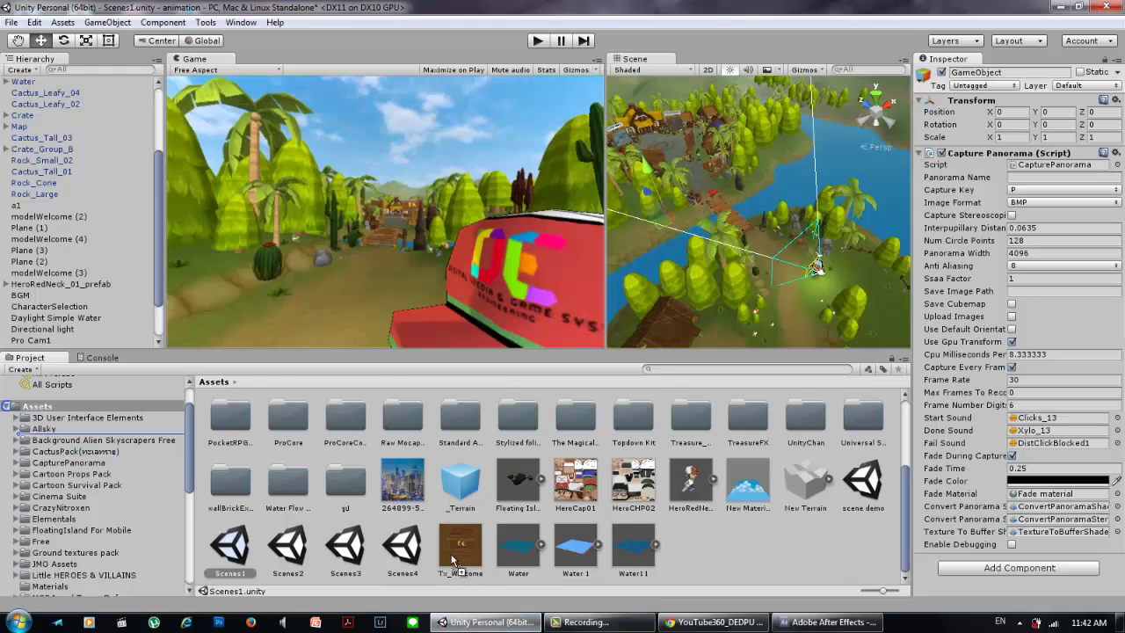
left_click_drag(44, 409, 401, 574)
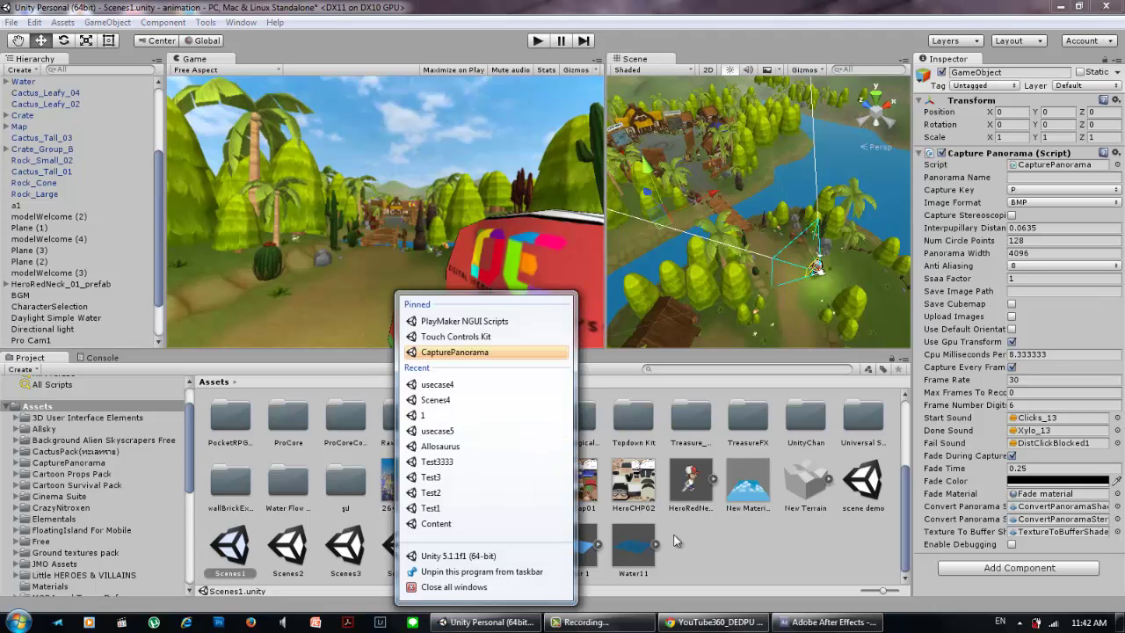
Open the CapturePanorama folder in the Project pane and view its script and README
left_click(734, 553)
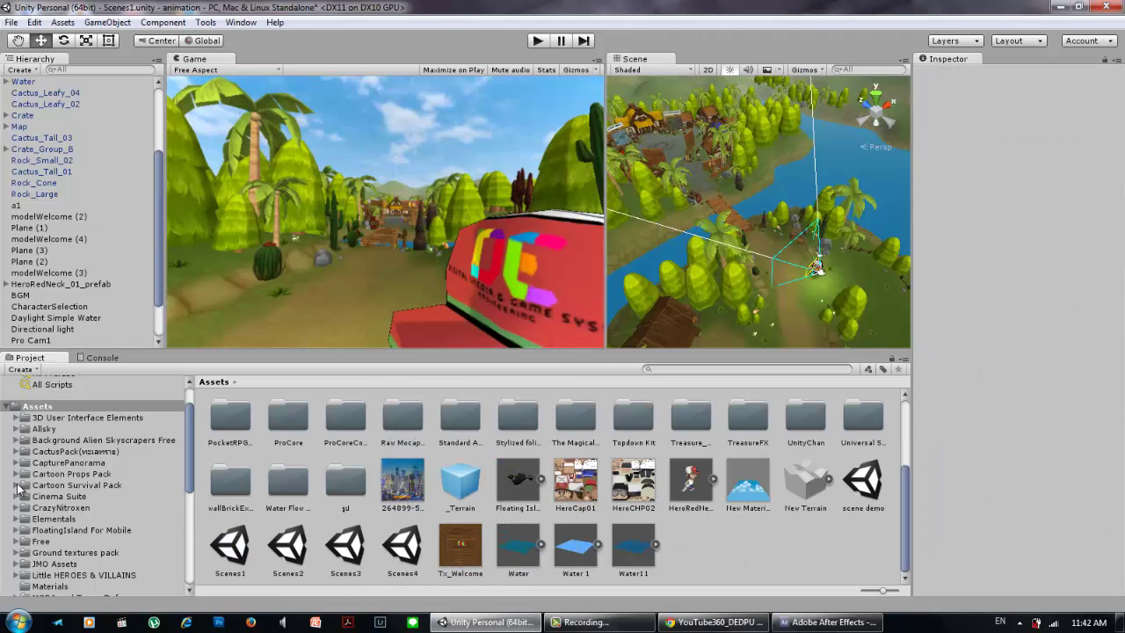
left_click(55, 464)
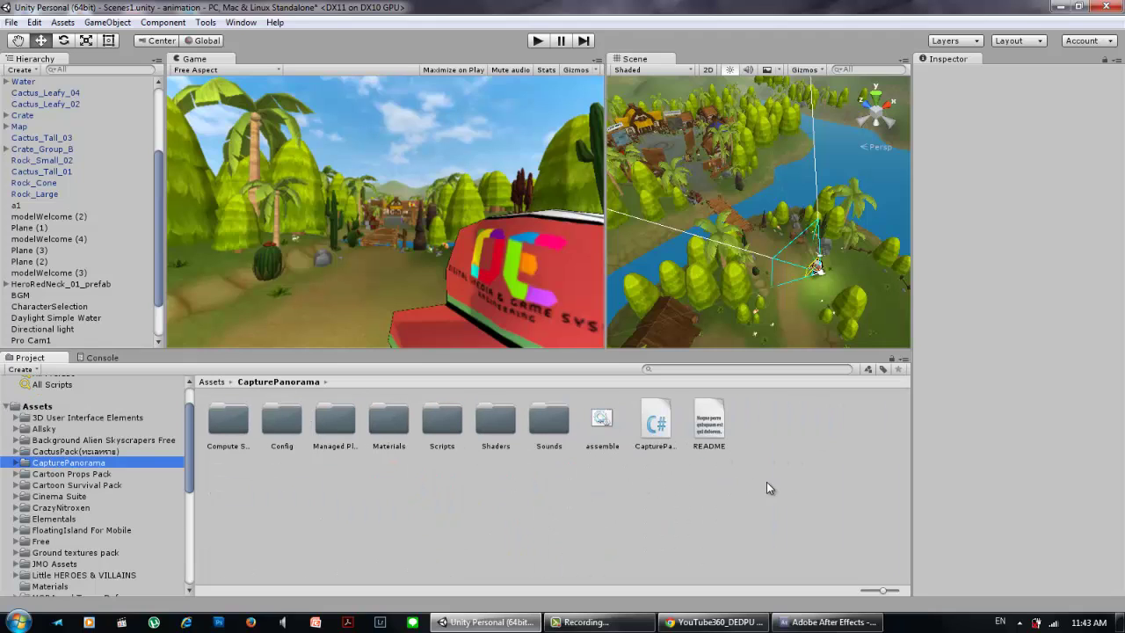
left_click(615, 489)
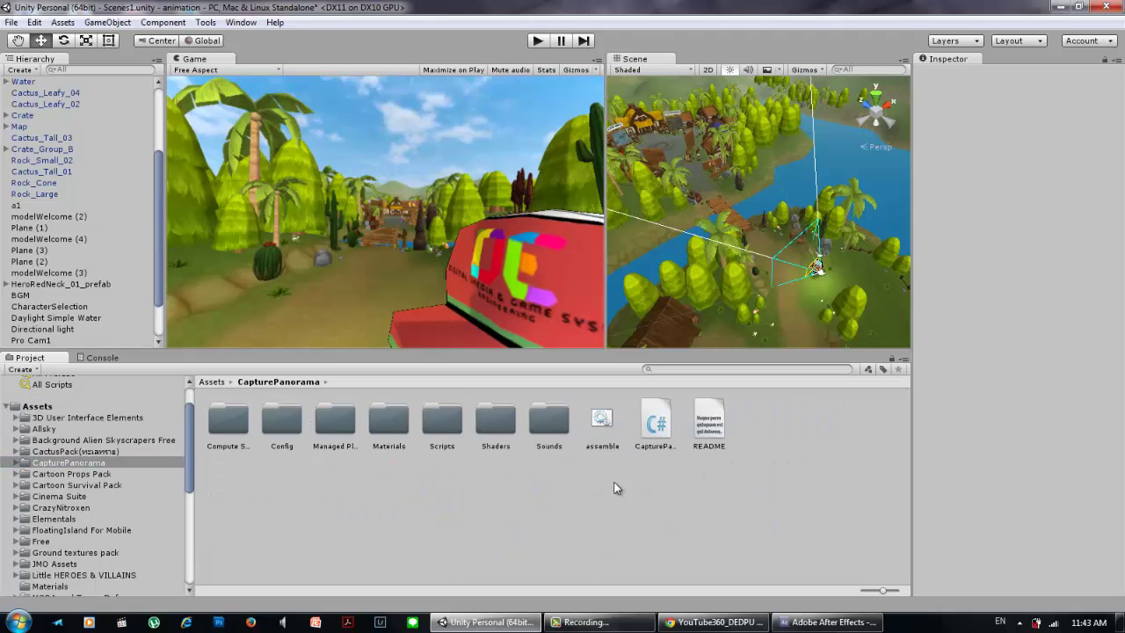
left_click(654, 431)
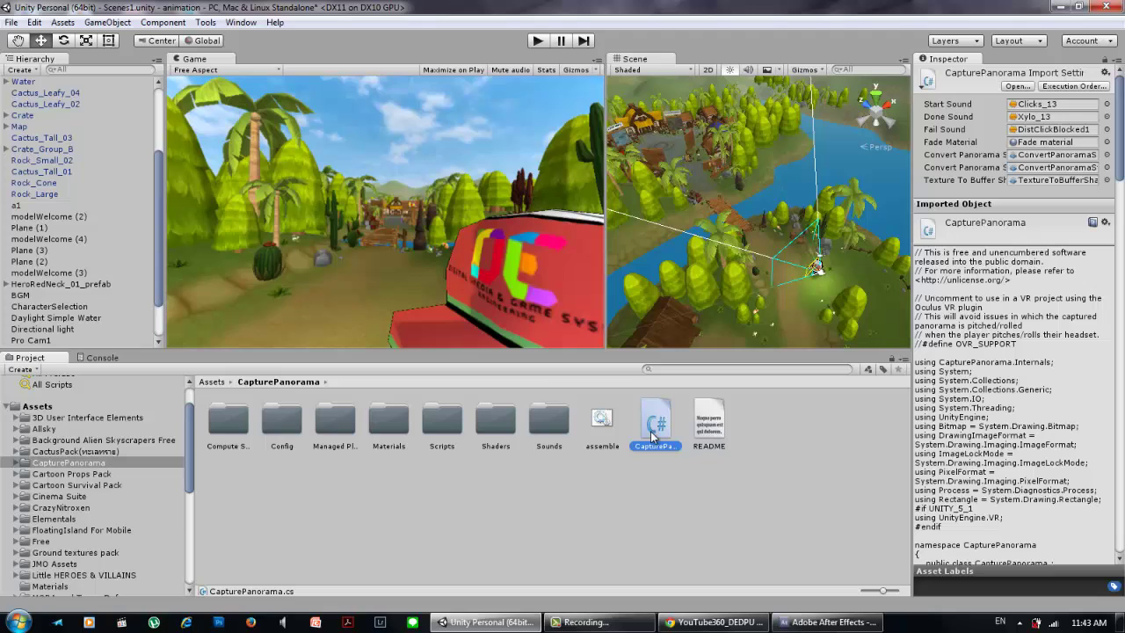
left_click(718, 431)
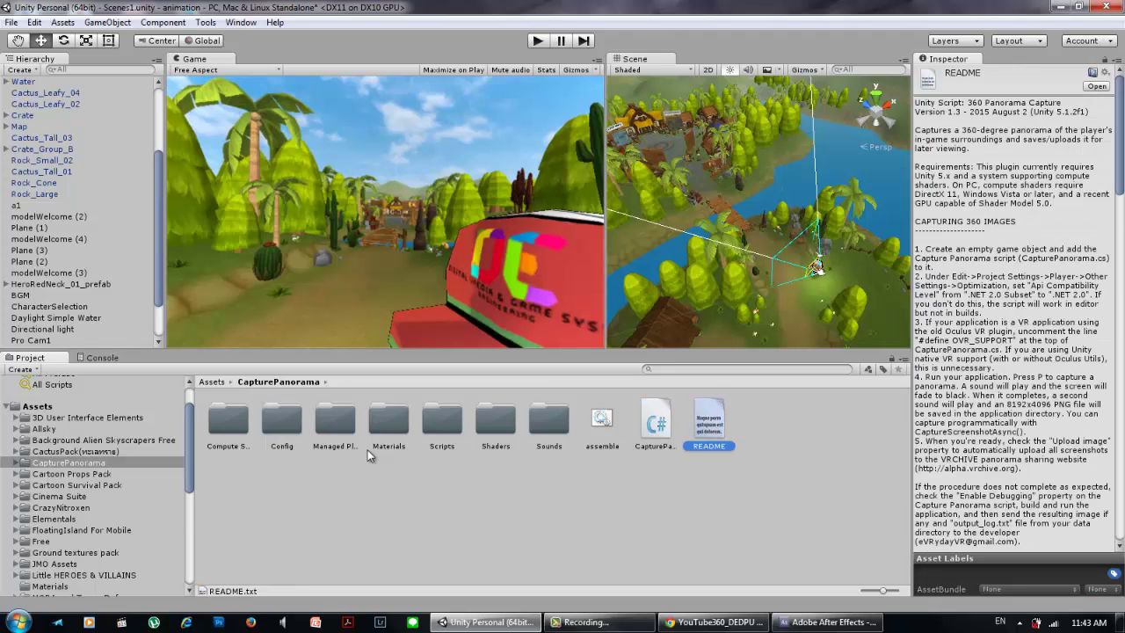
Review the README setup instructions and script again, then open the Edit menu
left_click(606, 476)
left_click(656, 426)
left_click(711, 429)
left_click(655, 435)
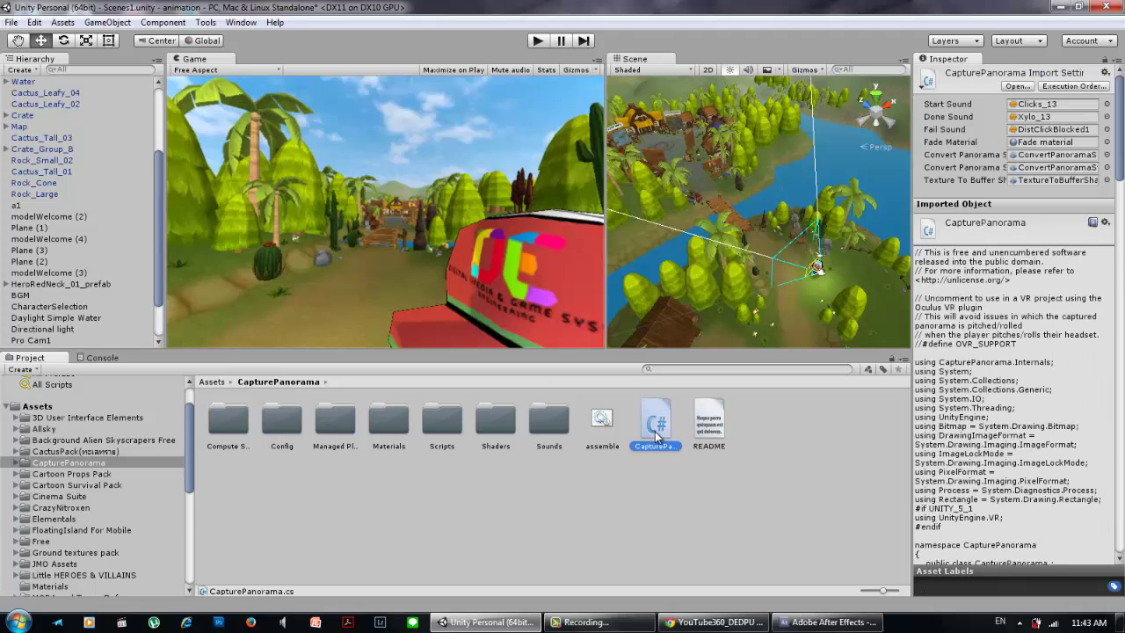
left_click(703, 436)
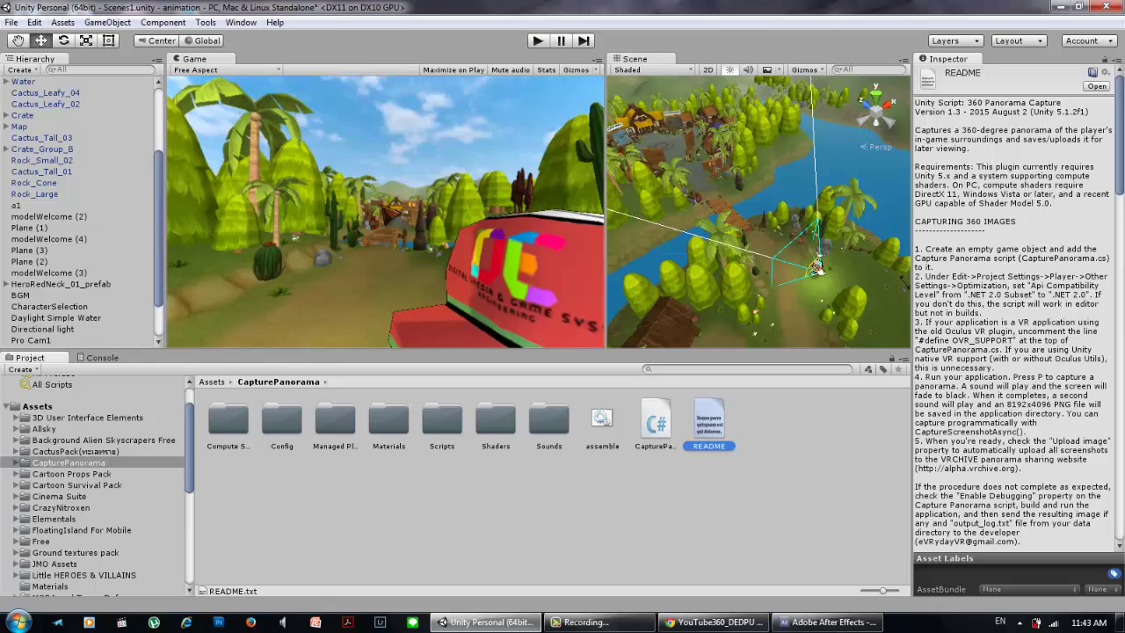
left_click(35, 23)
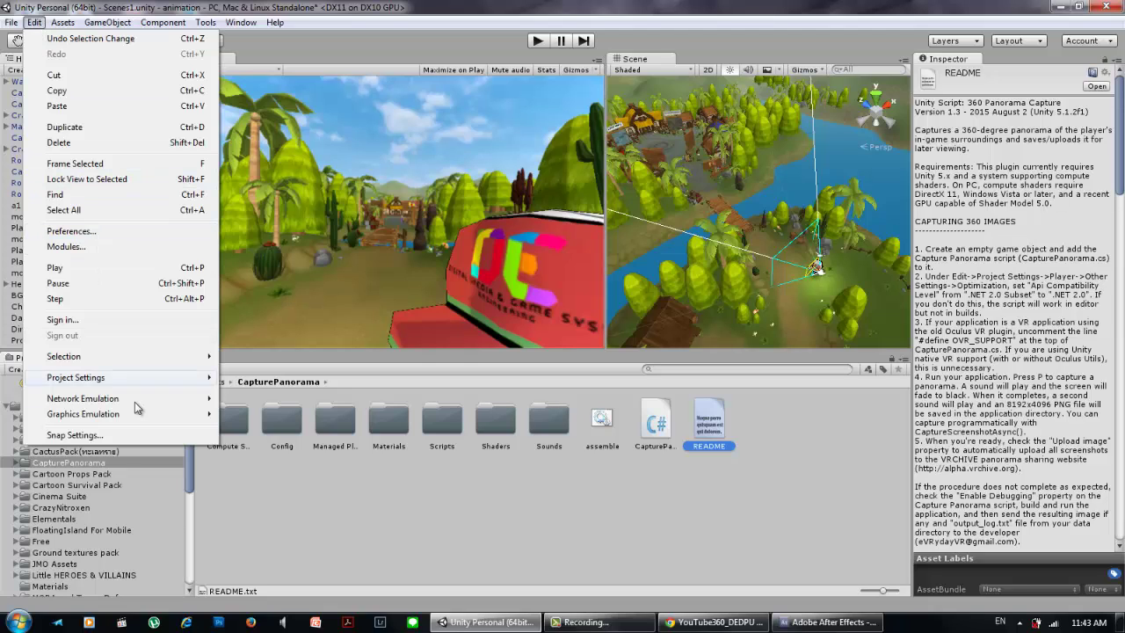
mouse_move(125, 380)
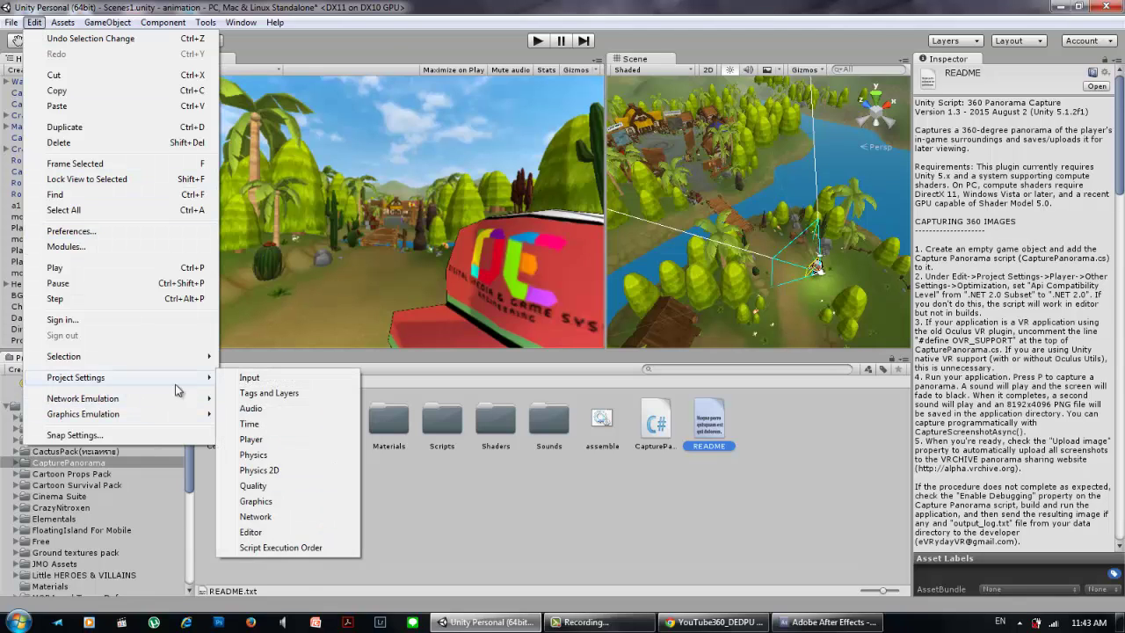
In Player settings, keep Direct3D11 under Graphics APIs and Api Compatibility Level at .NET 2.0
left_click(275, 441)
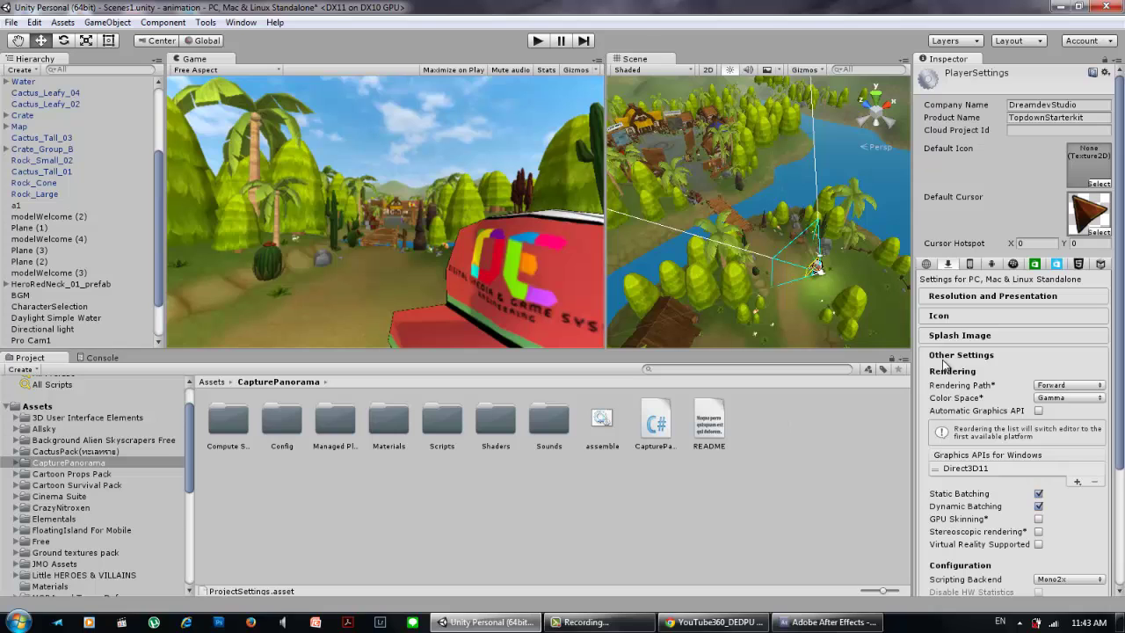
scroll(910, 358, "down", 3)
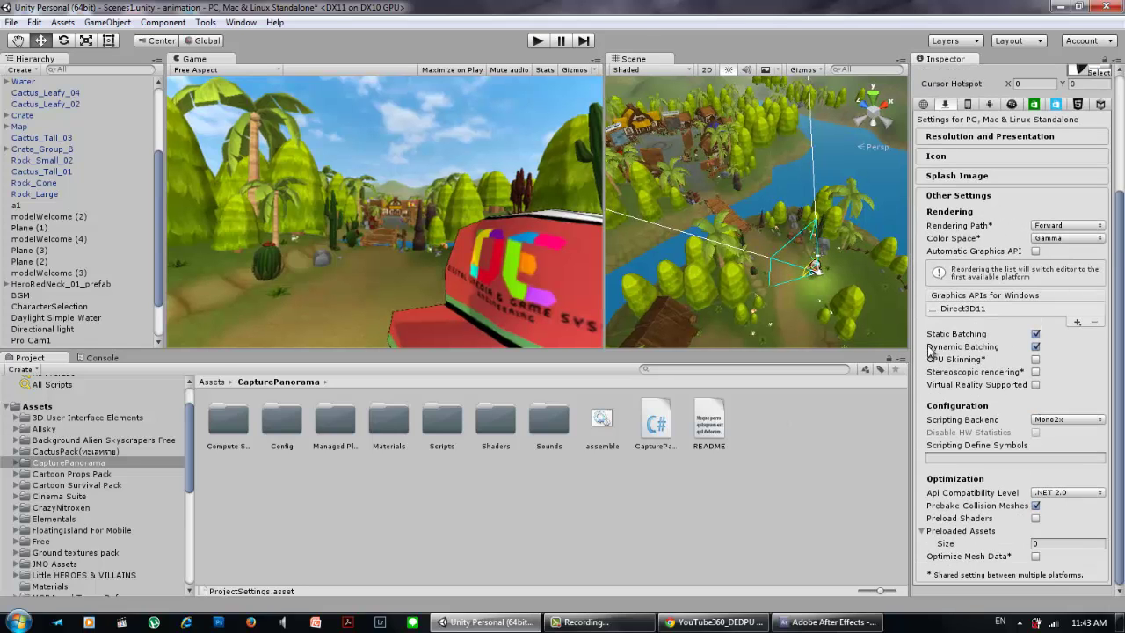
left_click_drag(911, 349, 900, 349)
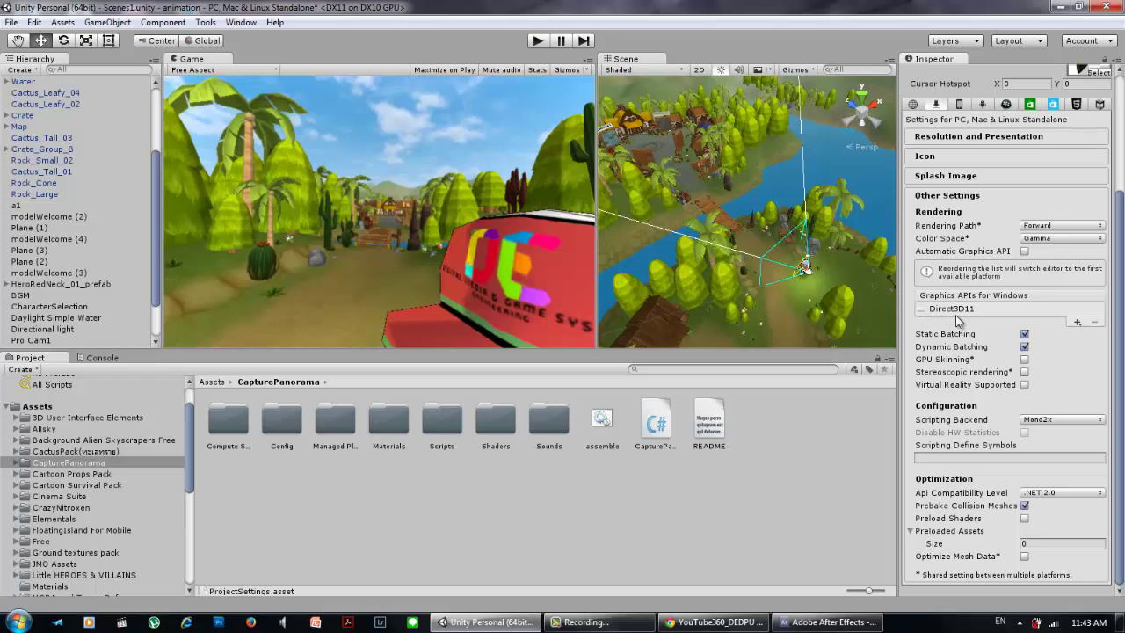
left_click(1076, 322)
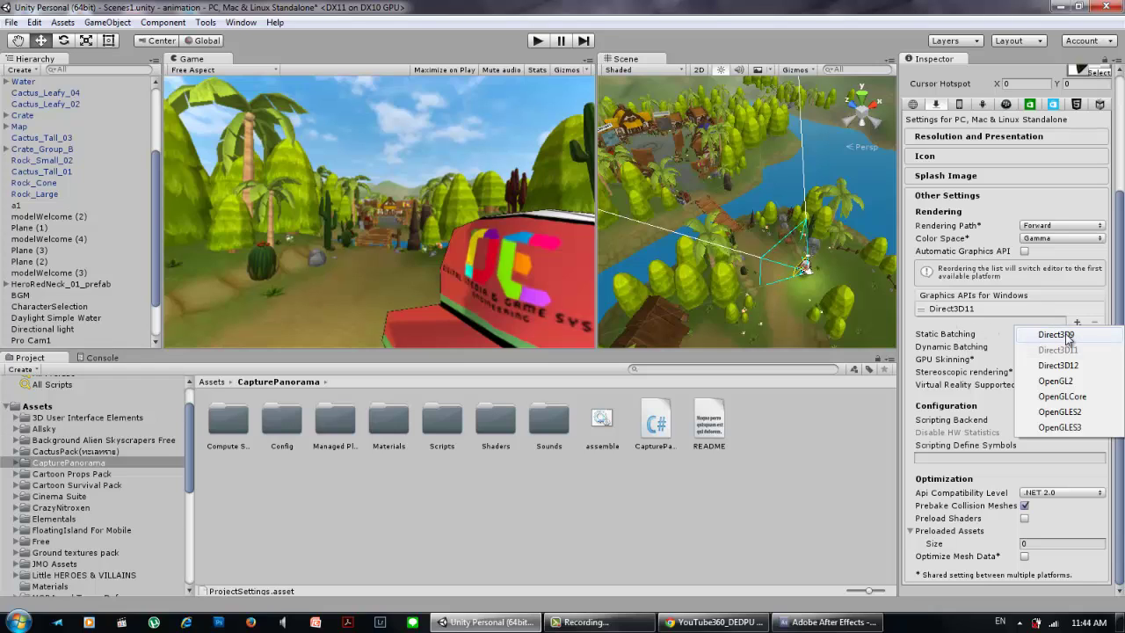
left_click(1078, 325)
left_click(1078, 324)
left_click(994, 315)
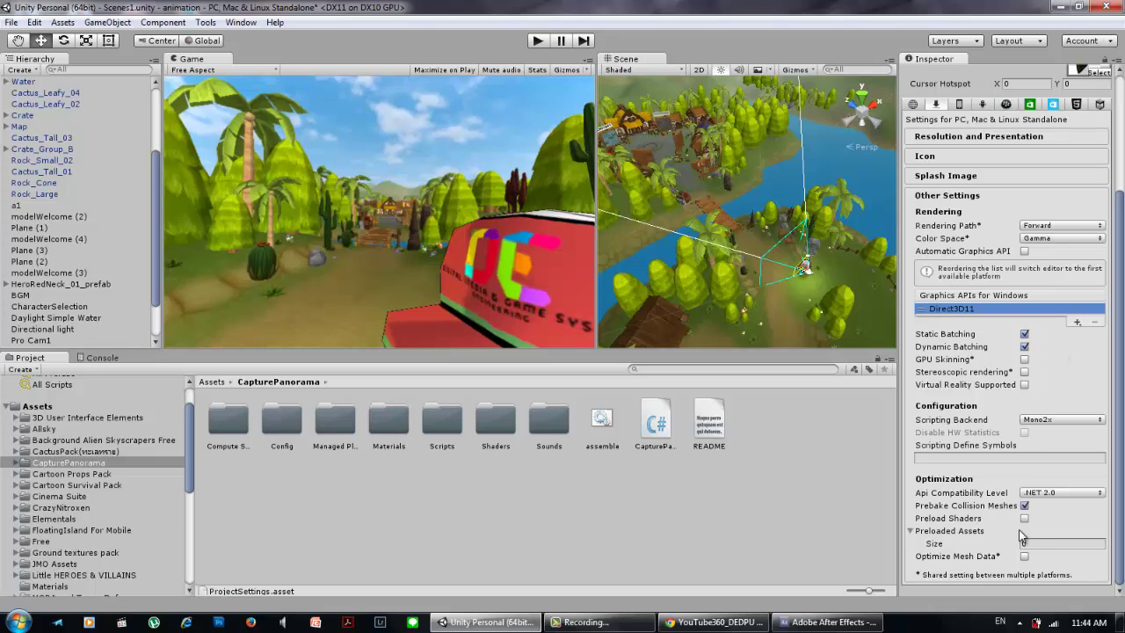
left_click(1058, 497)
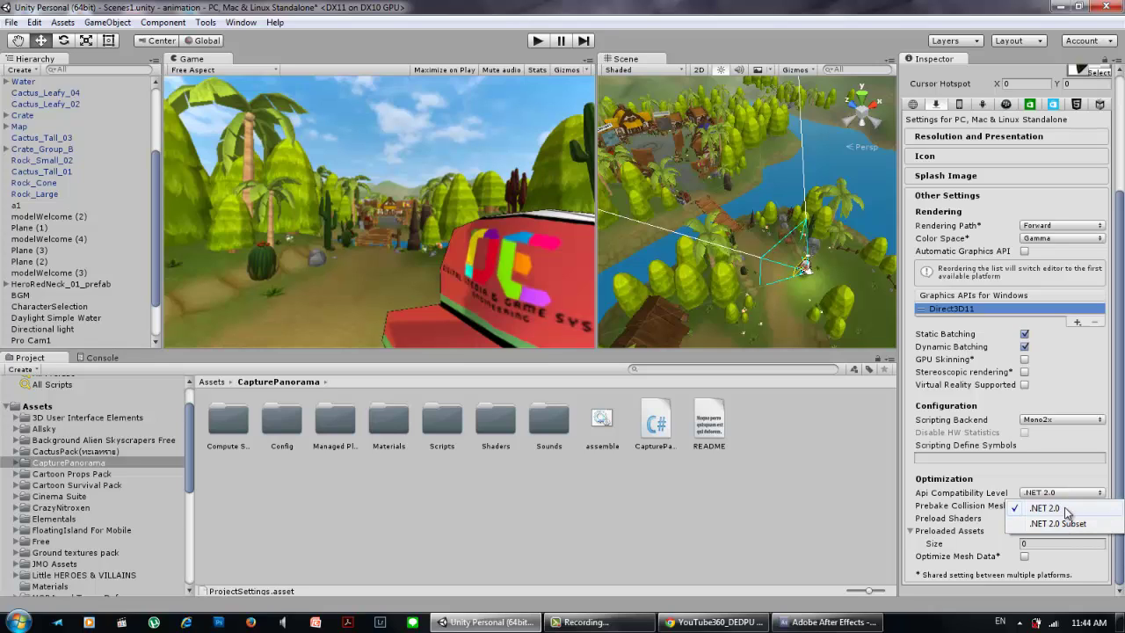
left_click(1065, 509)
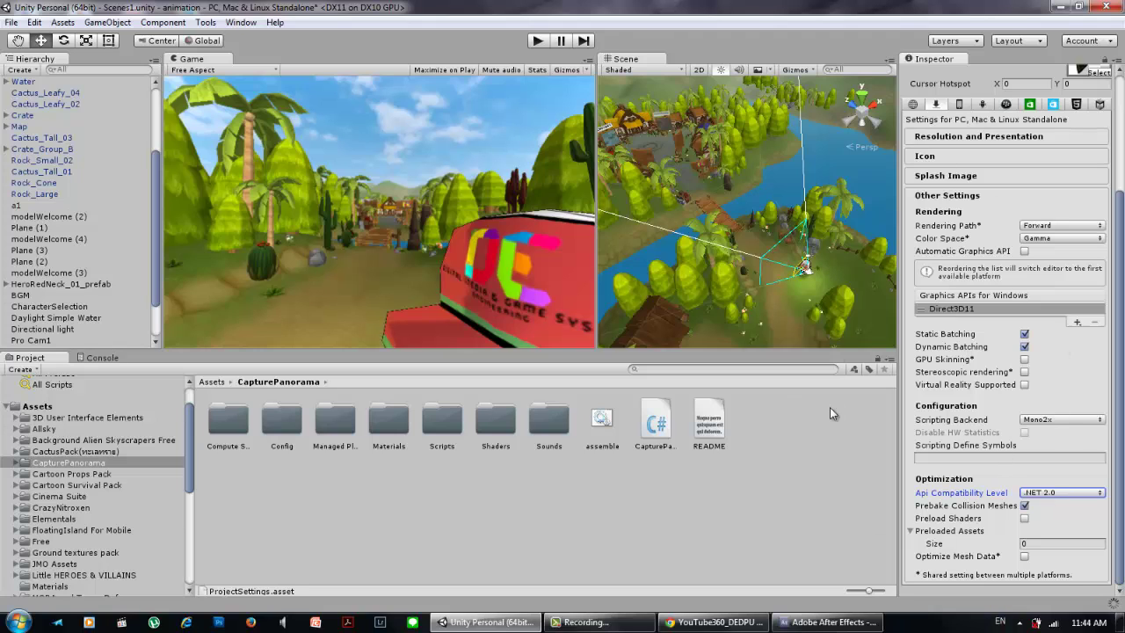
Re-examine the CapturePanorama script, its import settings and the README
left_click(661, 420)
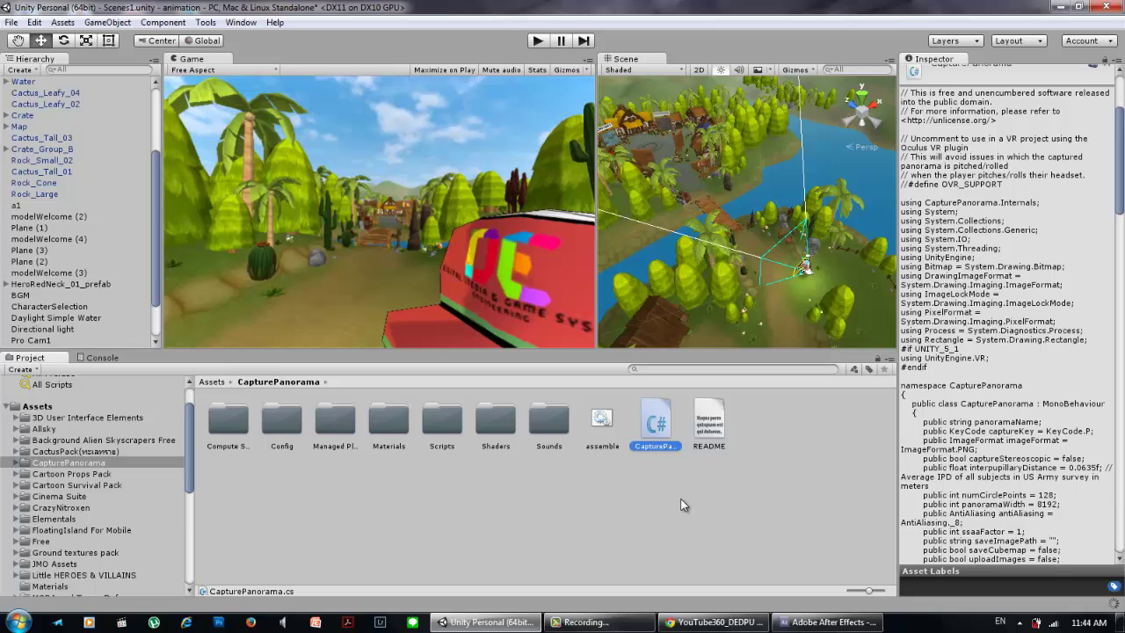
left_click(678, 436)
left_click(708, 420)
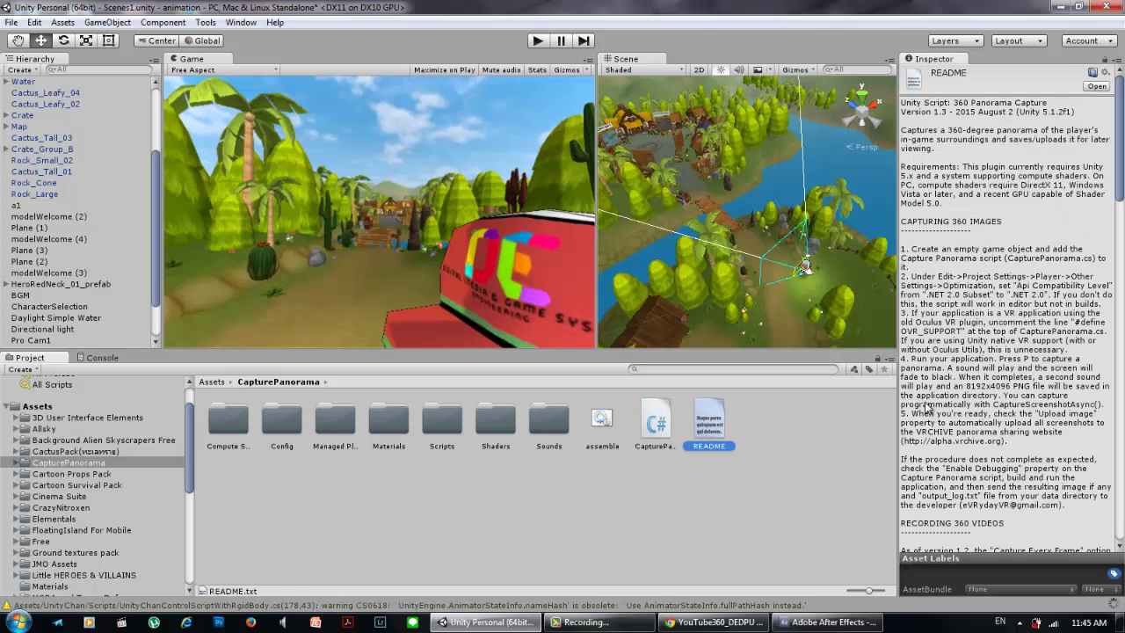
left_click(673, 438)
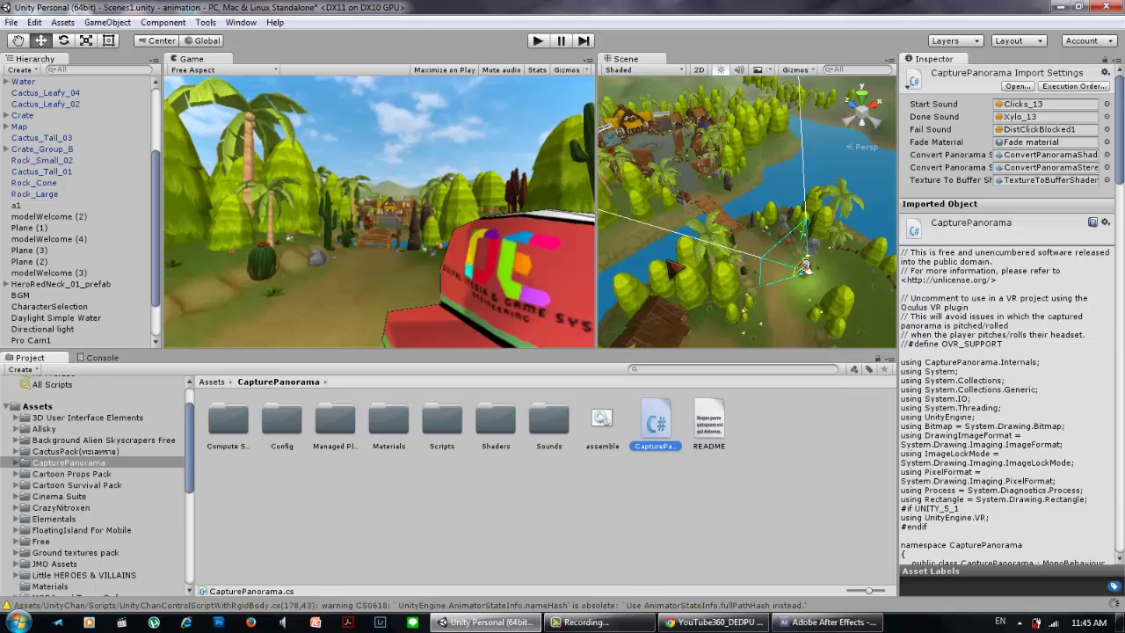
Orbit the Scene view, accept the Windows 7 Basic colour scheme, and deselect the script
left_click_drag(771, 275, 783, 277, "alt")
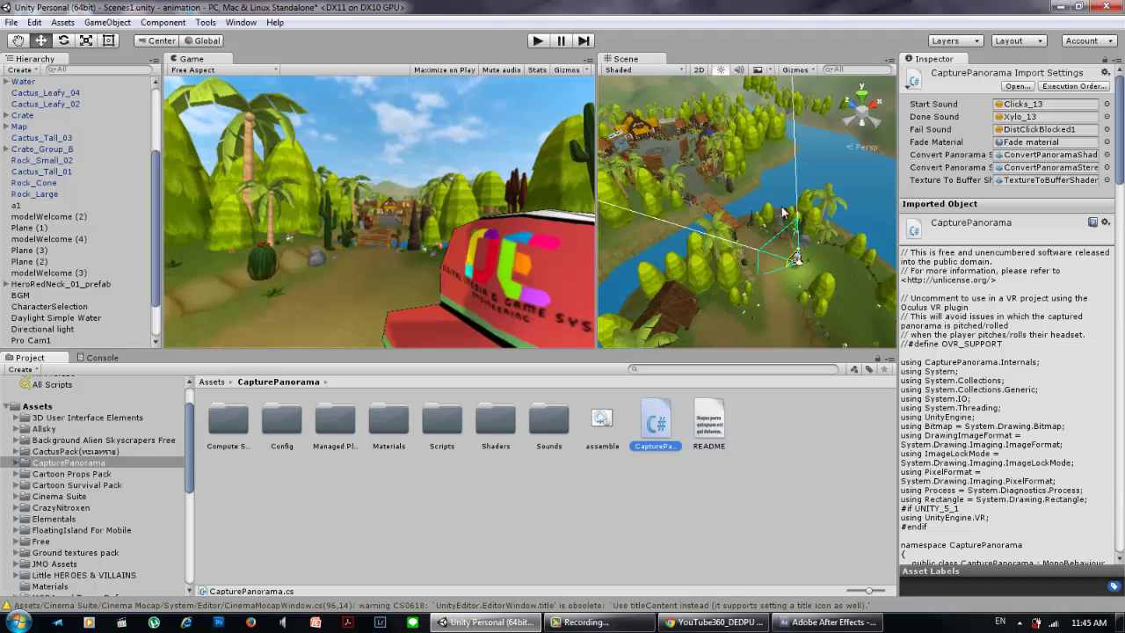
left_click_drag(755, 275, 801, 242, "alt")
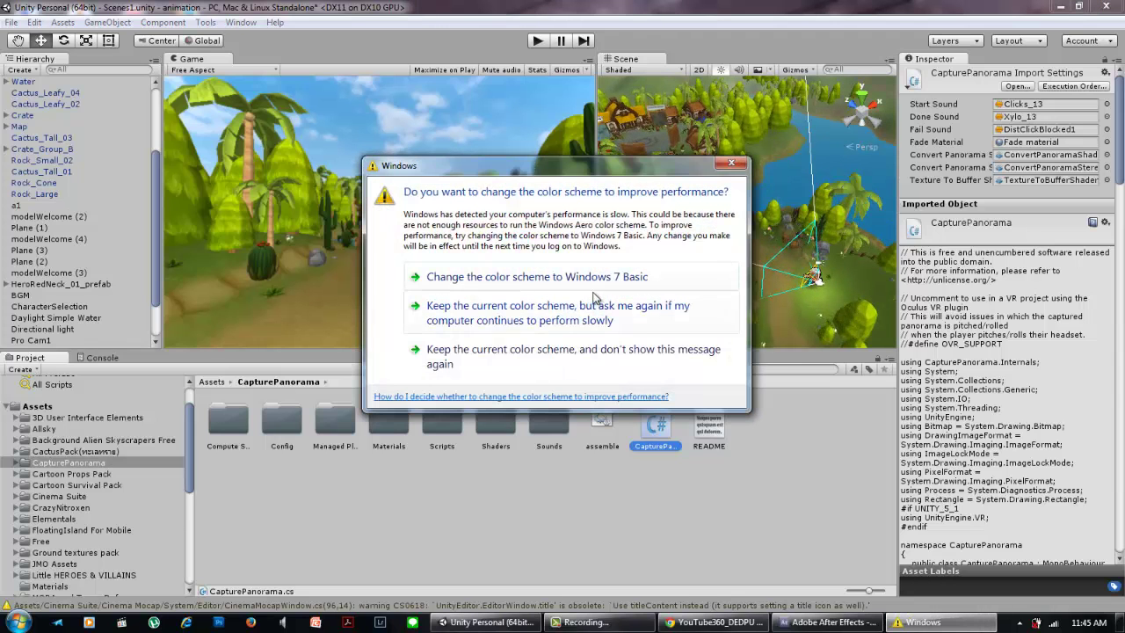
left_click(635, 274)
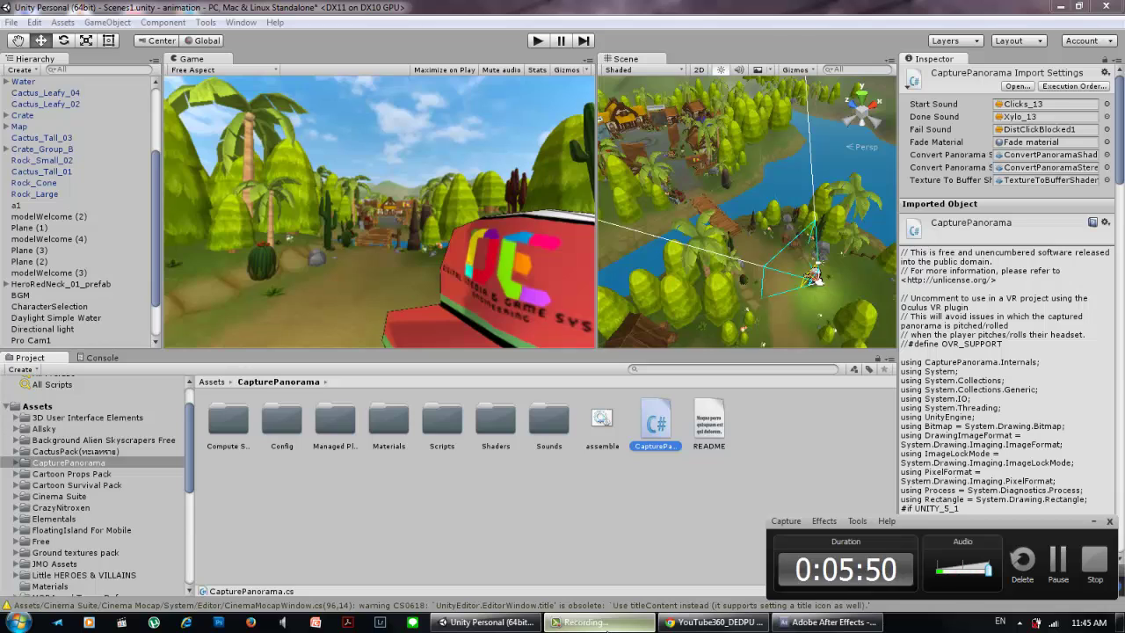
left_click(605, 623)
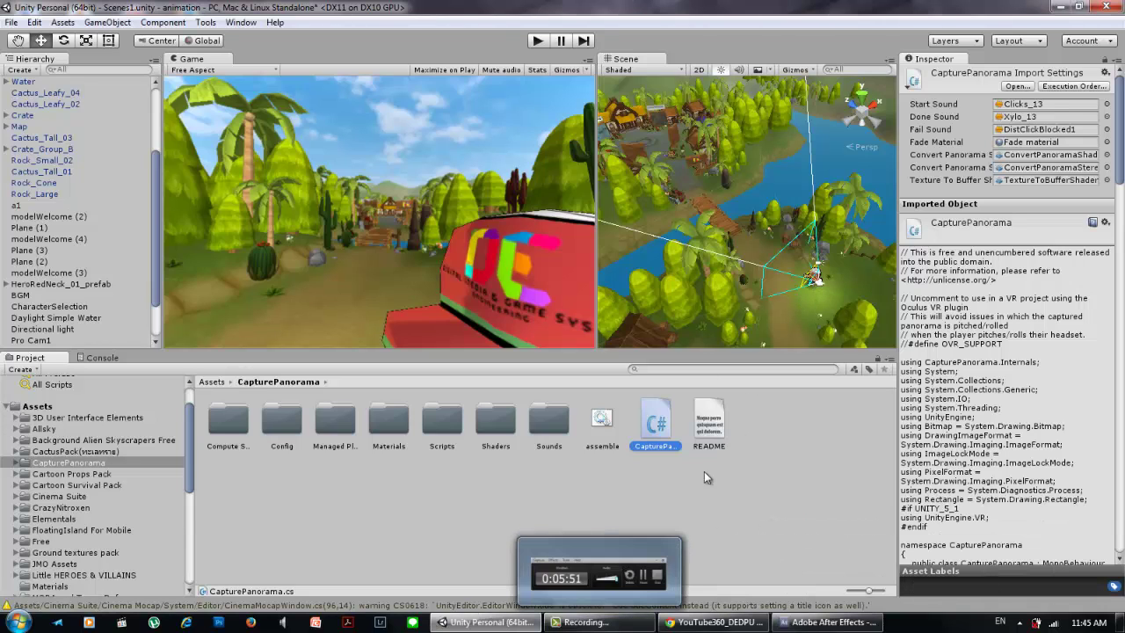
left_click(606, 622)
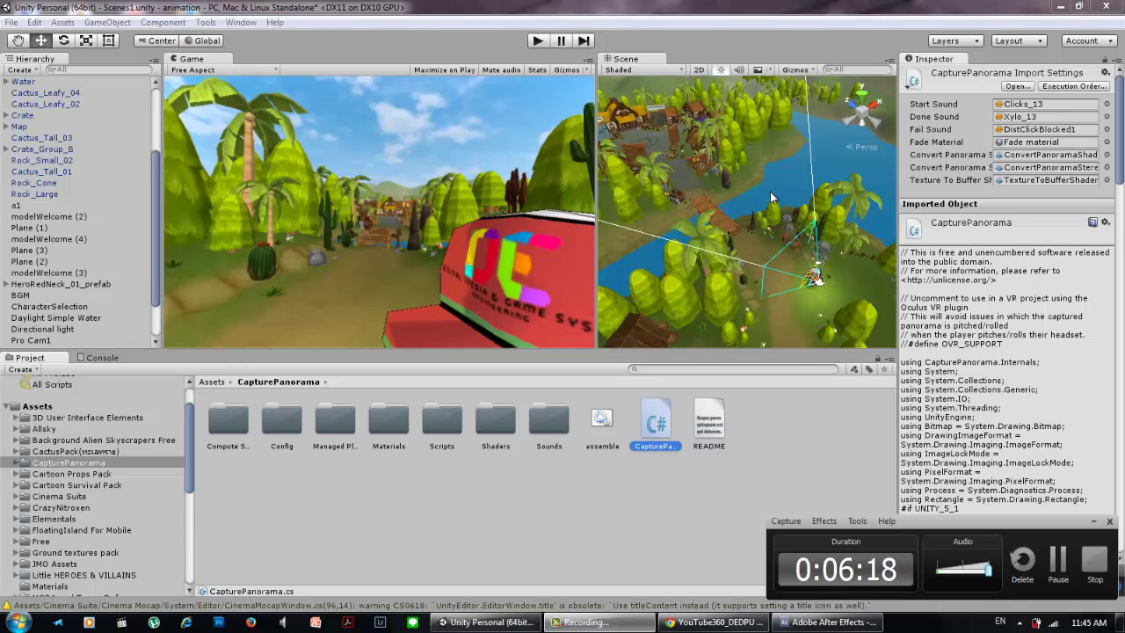
left_click(632, 502)
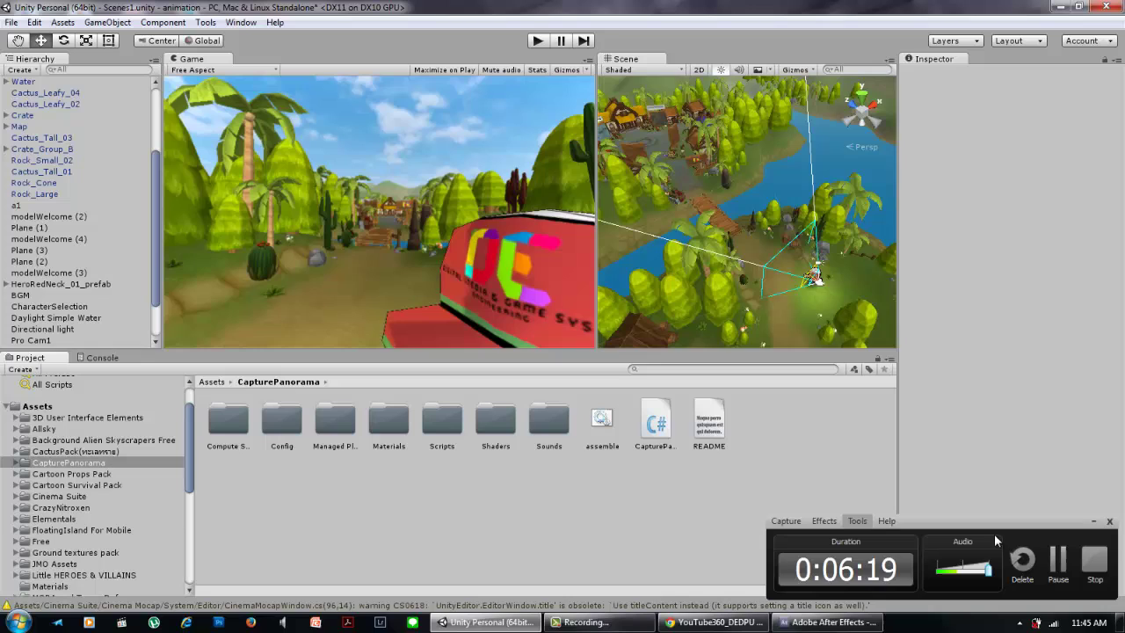
Create an empty GameObject under Cutscene Trigger and move it to the hierarchy root
left_click(1093, 523)
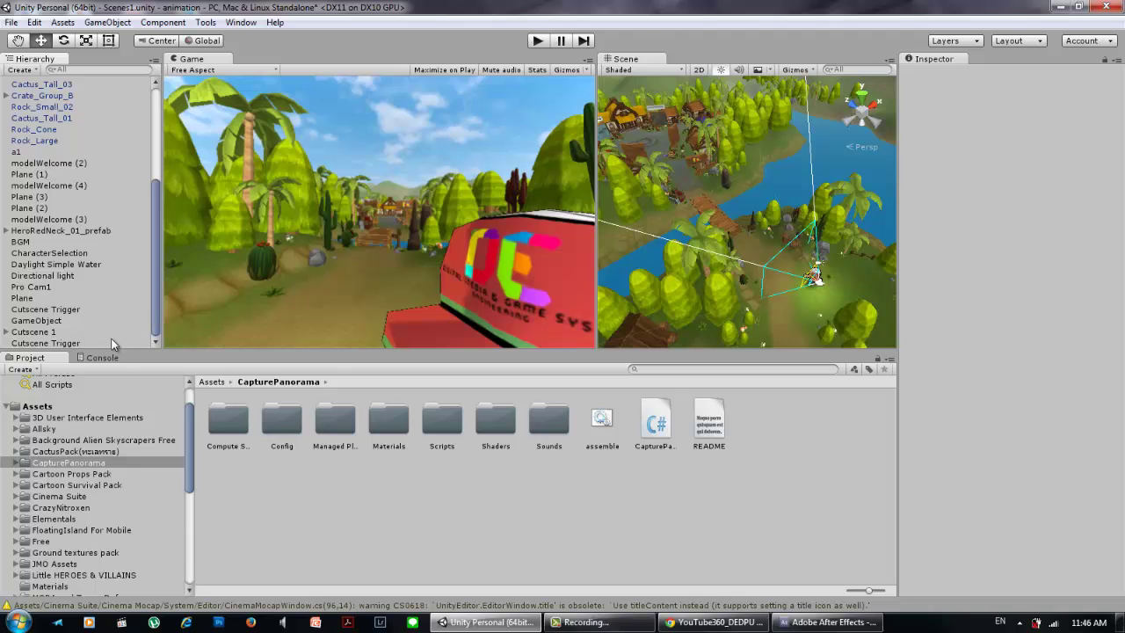
right_click(123, 341)
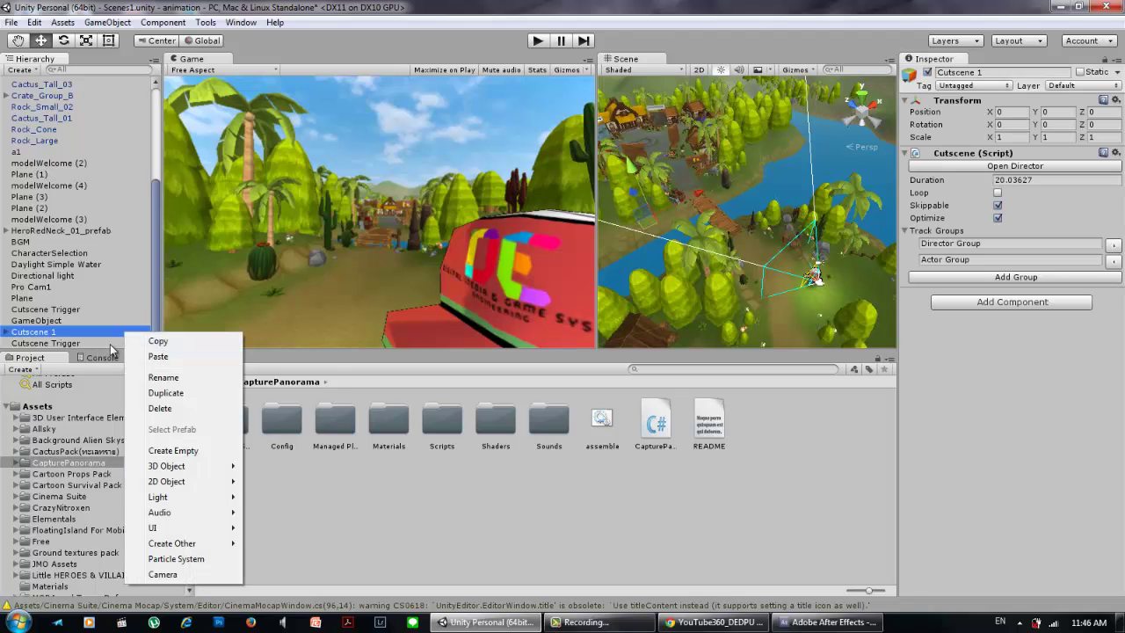
right_click(110, 343)
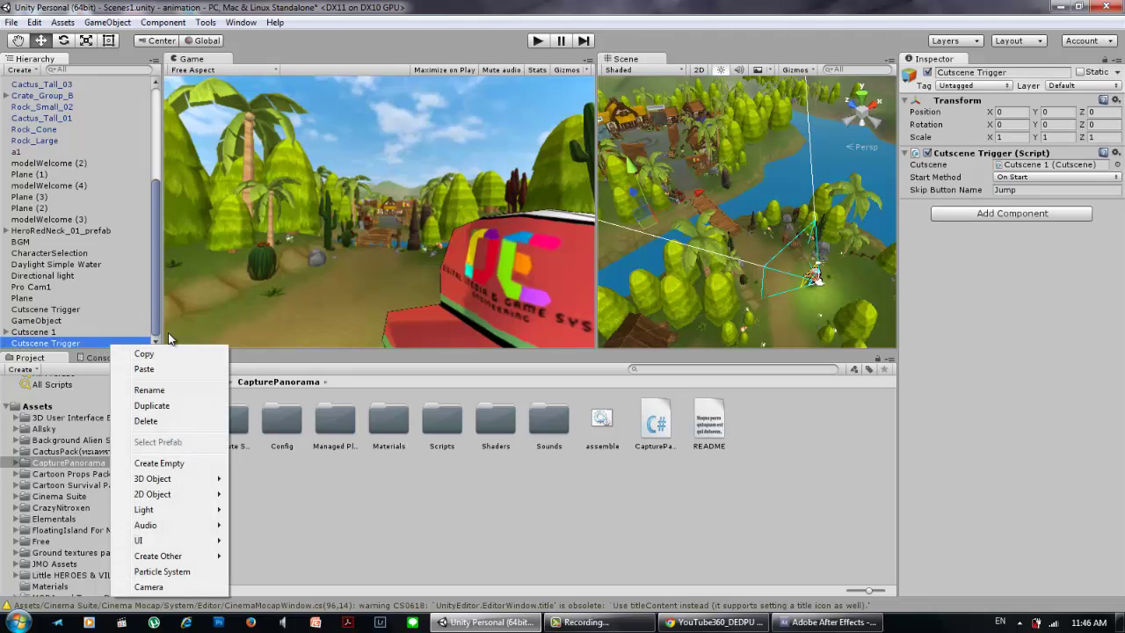
left_click(167, 462)
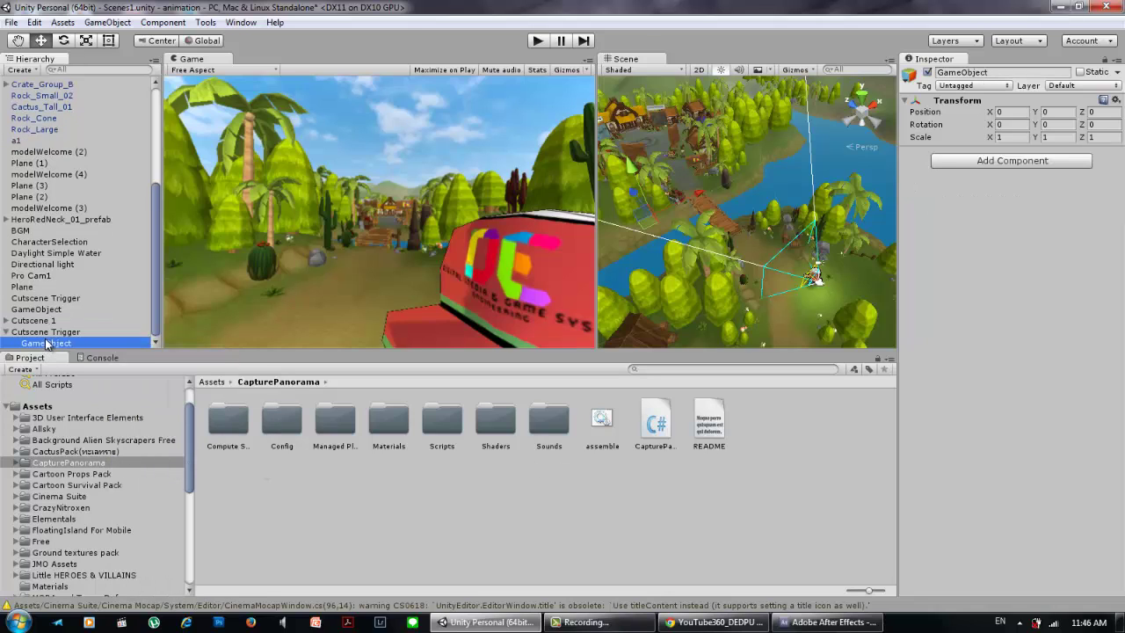
mouse_move(45, 343)
left_mouse_down()
mouse_move(13, 335)
mouse_move(32, 350)
left_mouse_up()
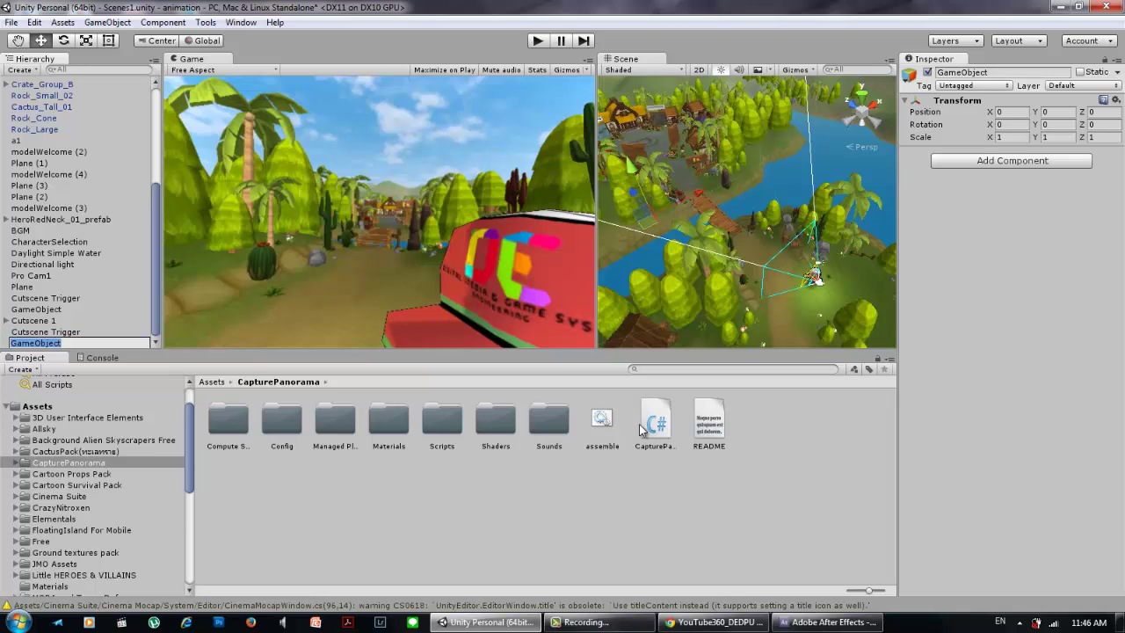
Attach CapturePanorama.cs to the new GameObject
left_click(68, 335)
left_click(68, 342)
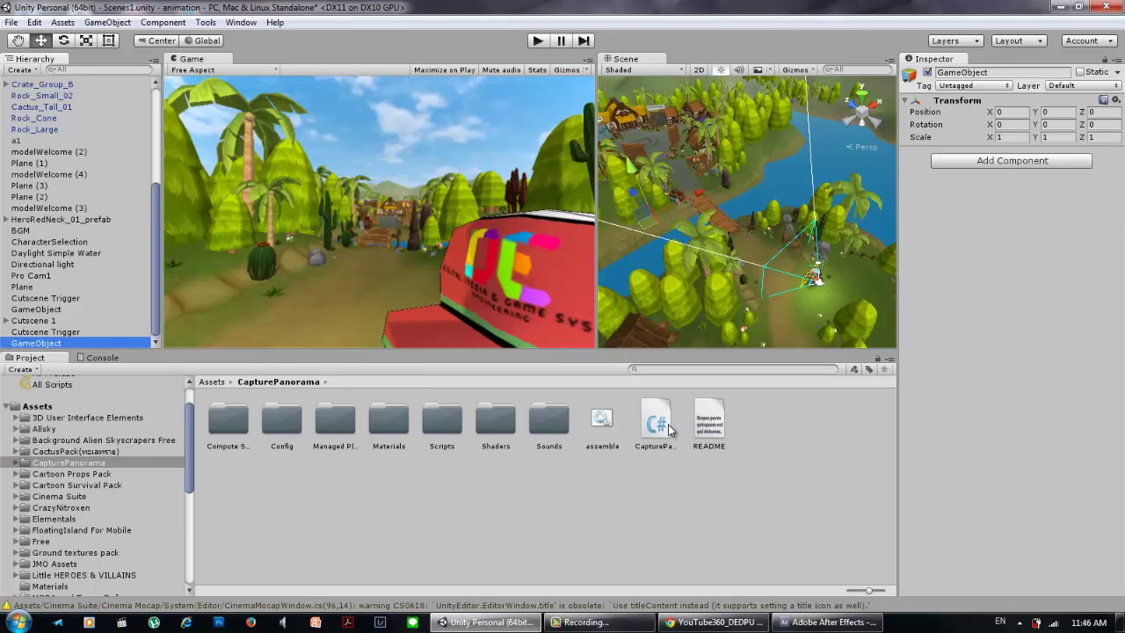
left_click_drag(659, 429, 1004, 258)
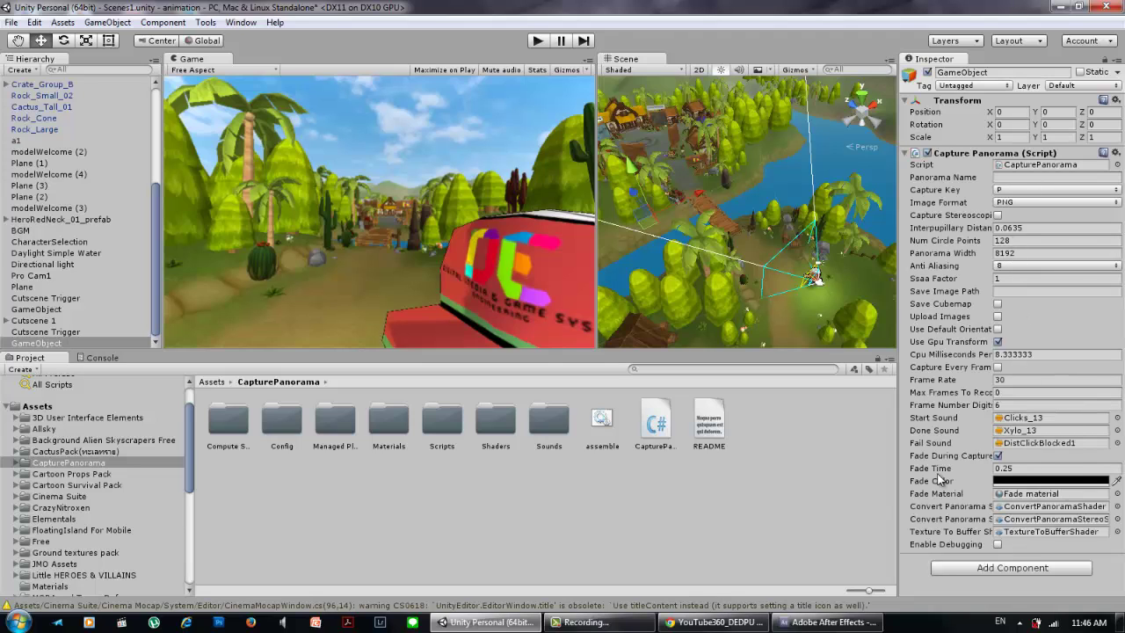
Read the README and script, then reselect the new GameObject
left_click(710, 429)
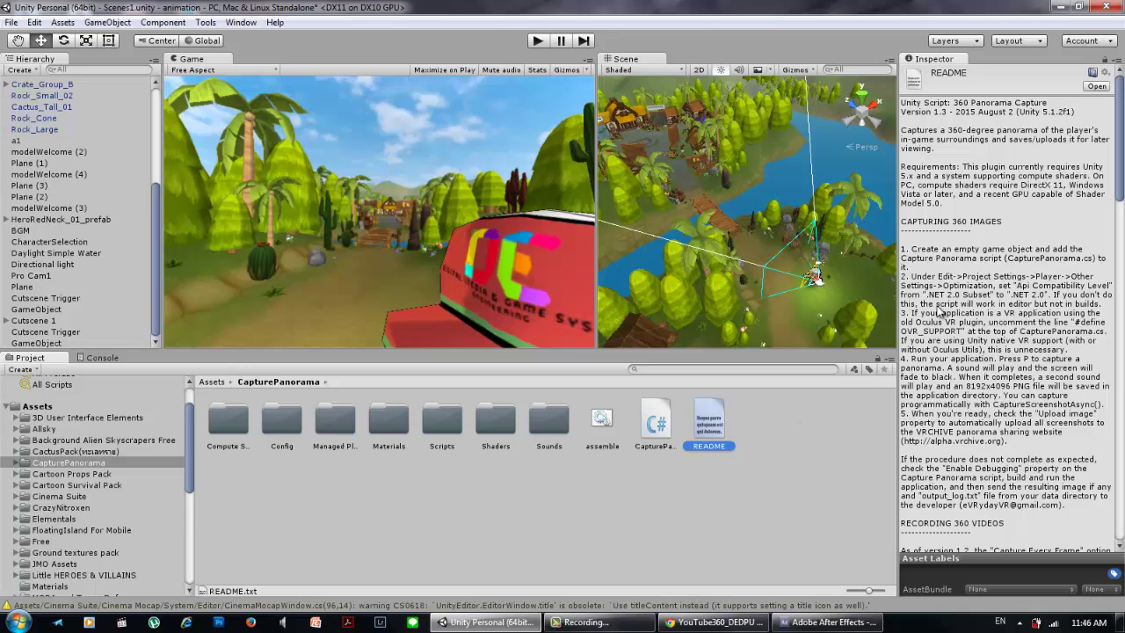
scroll(964, 341, "down", 5)
scroll(970, 369, "down", 5)
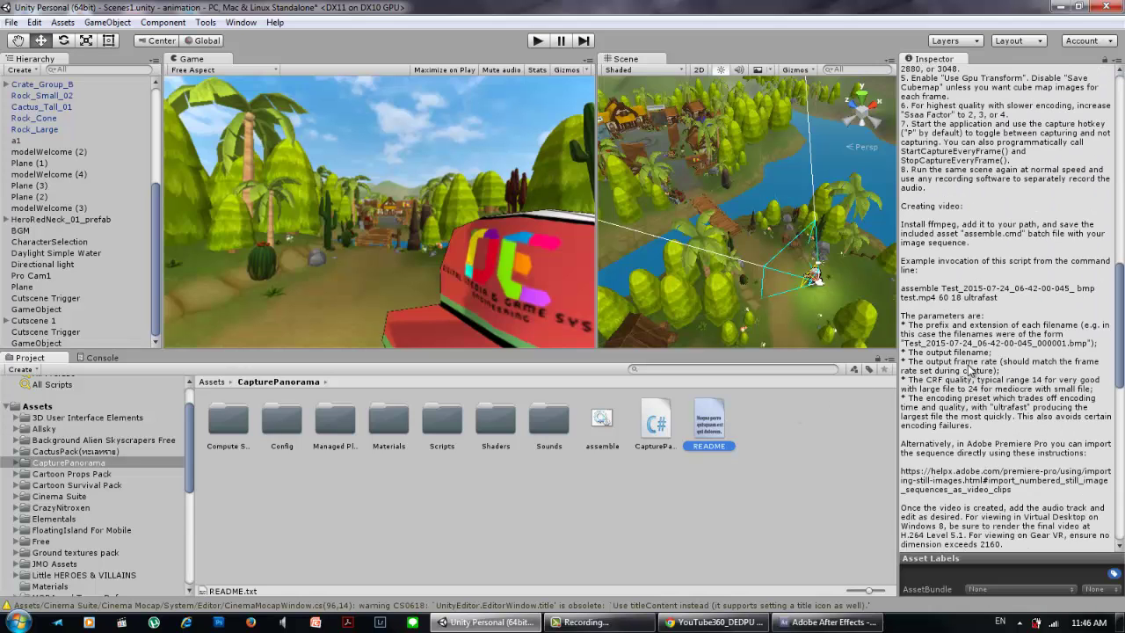
scroll(969, 369, "up", 5)
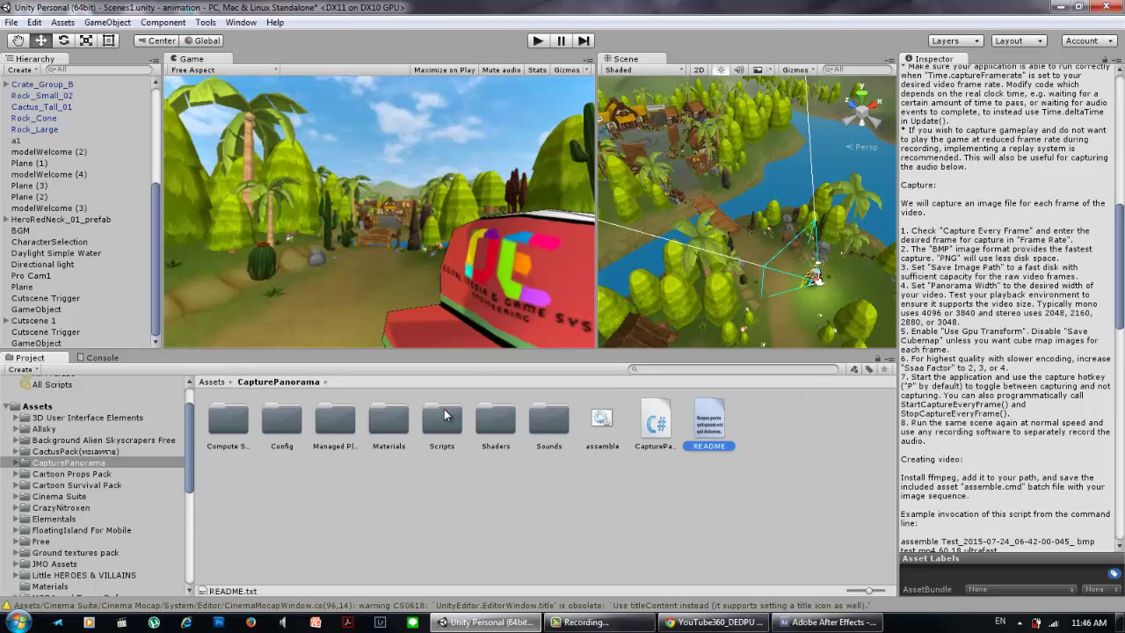
left_click(651, 444)
left_click(48, 344)
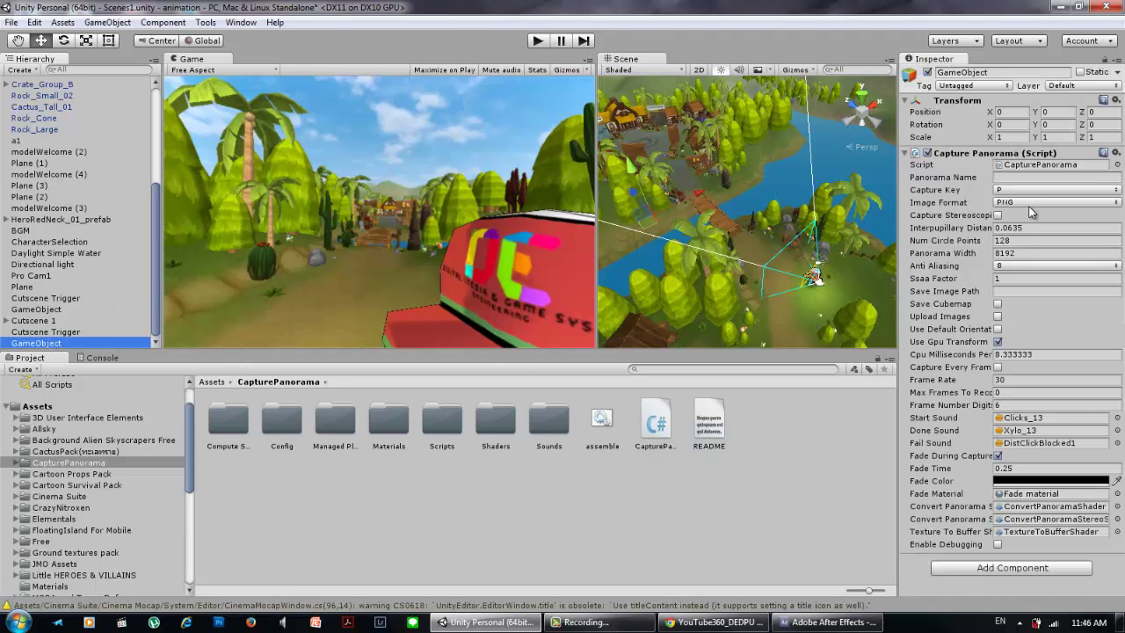
Set Image Format to BMP and Panorama Width to 4096, dismissing the colour-scheme prompt
left_click(1031, 203)
left_click(1035, 248)
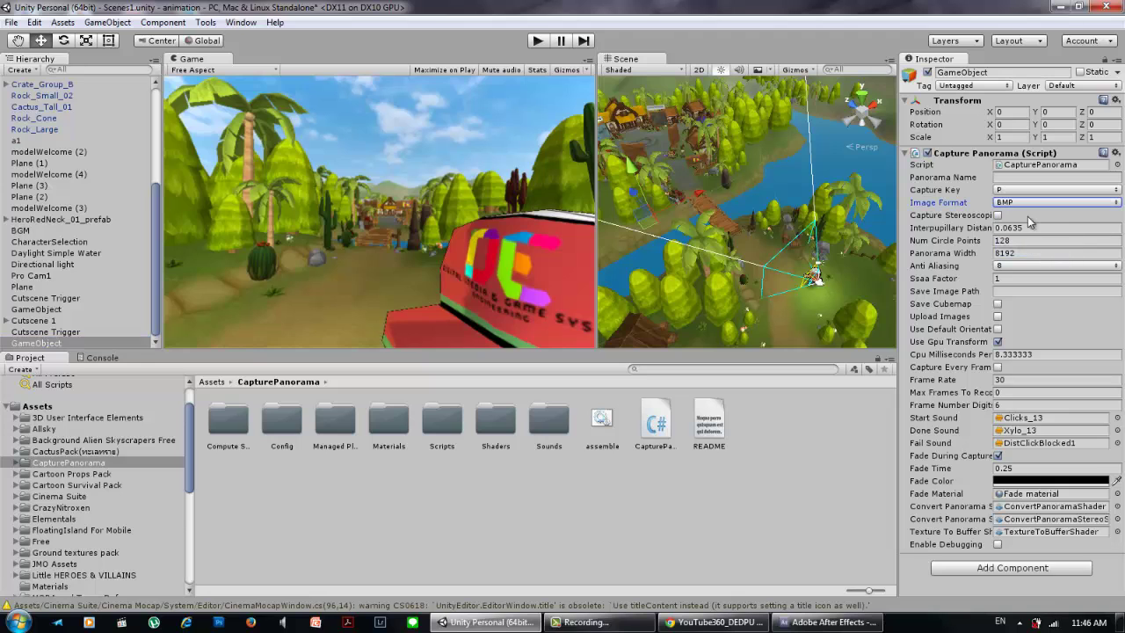
left_click(1021, 255)
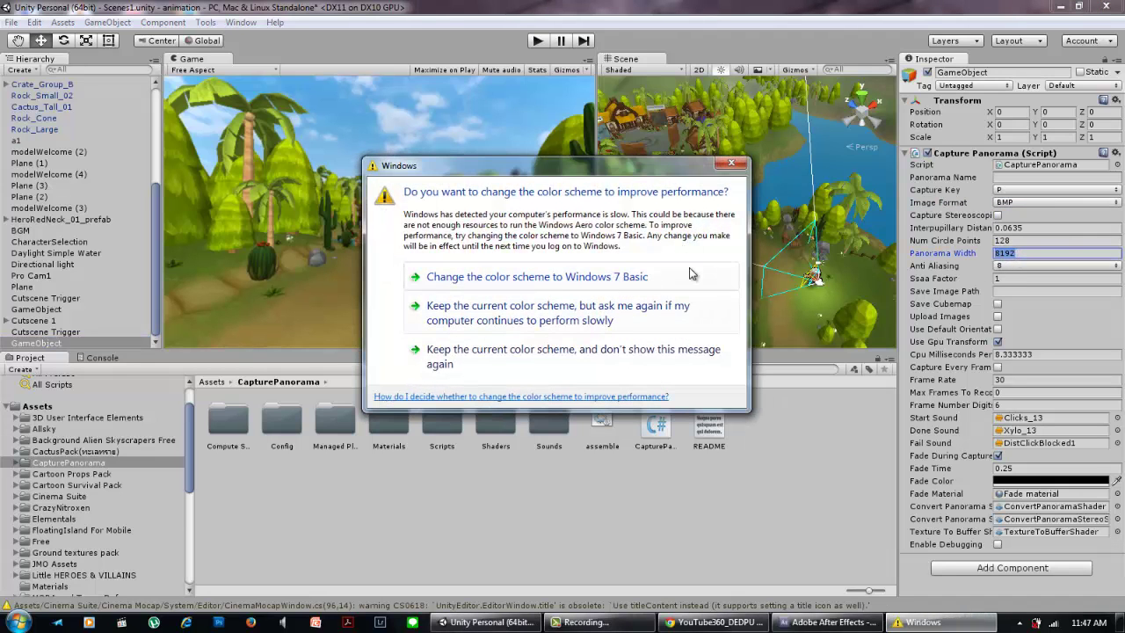
left_click(731, 163)
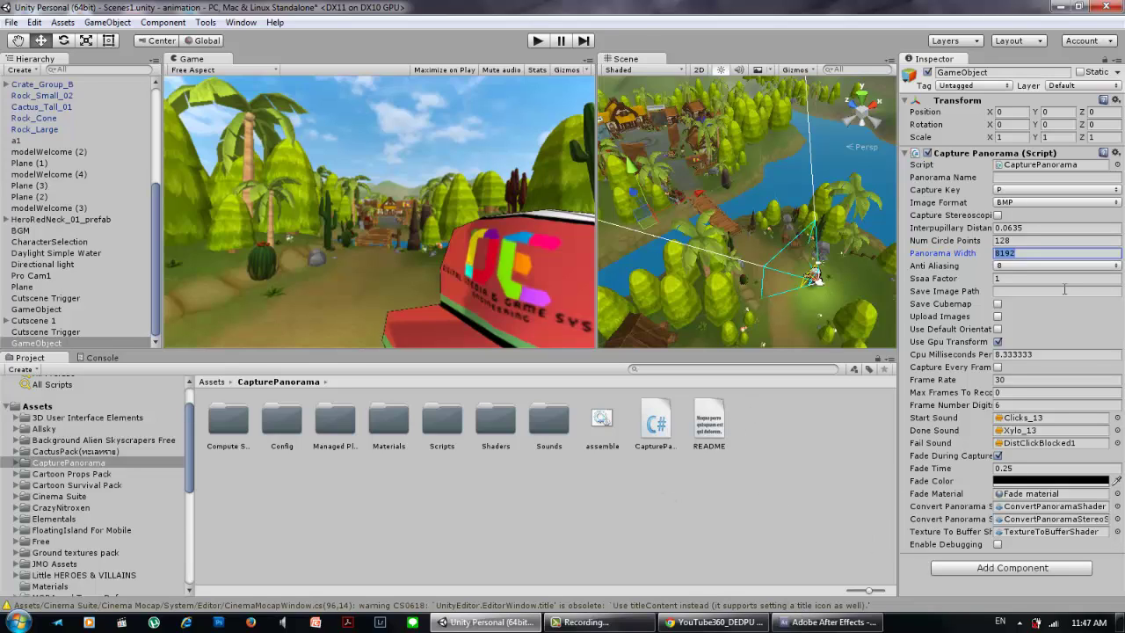
key("Home")
left_click(961, 255)
key("Num_Lock")
type("4")
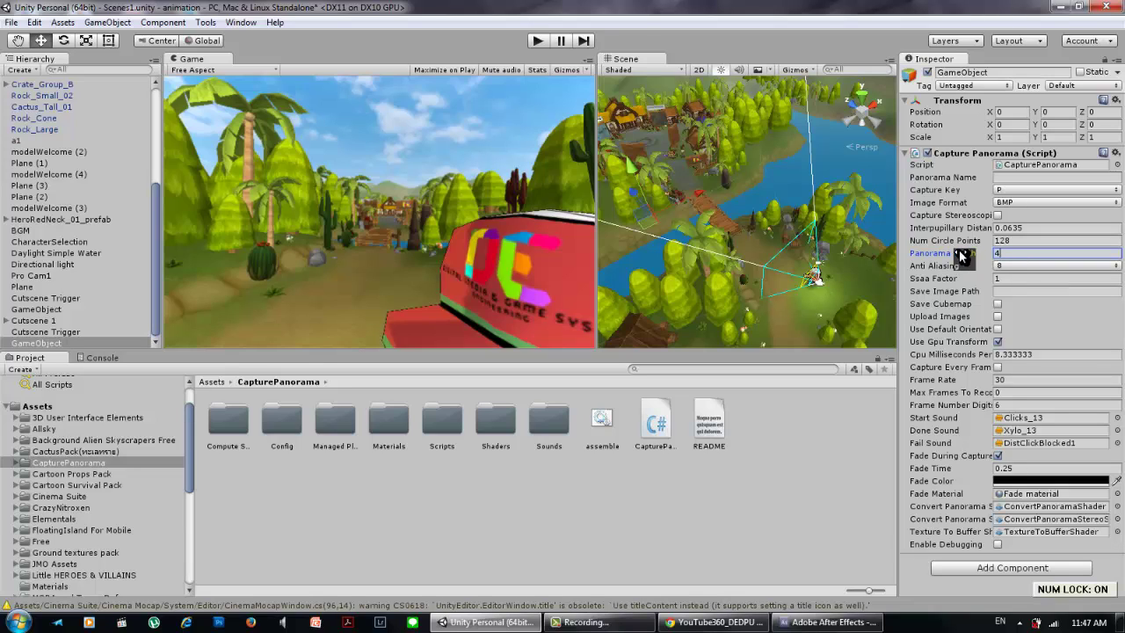
Check the README's recommended panorama widths, then return to the GameObject
left_click(716, 426)
scroll(1057, 361, "down", 5)
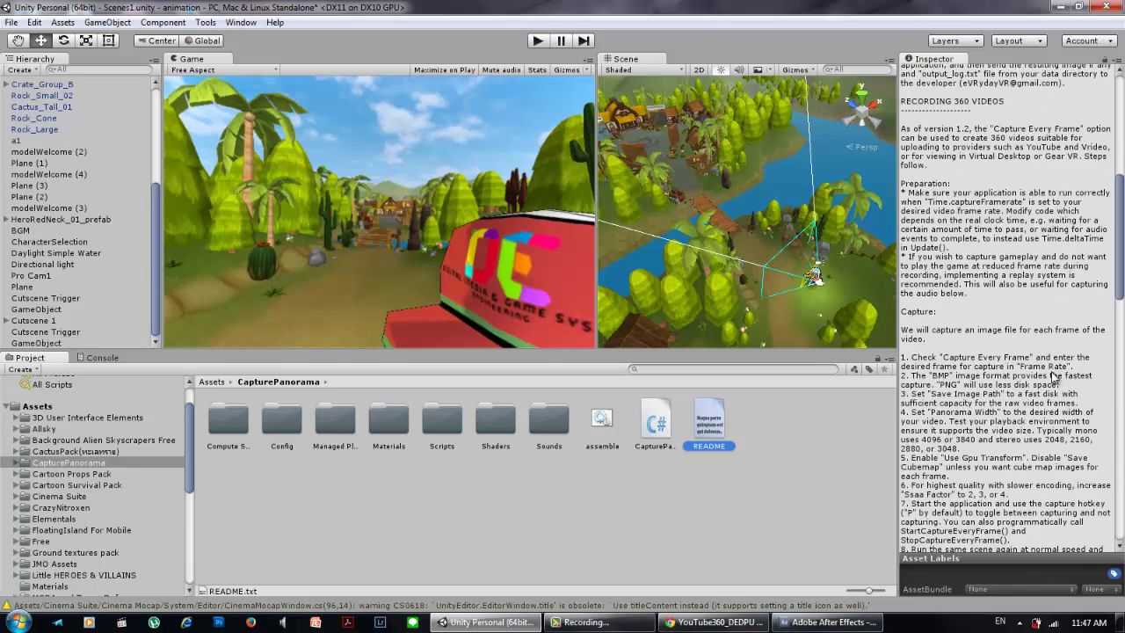
scroll(1055, 383, "down", 4)
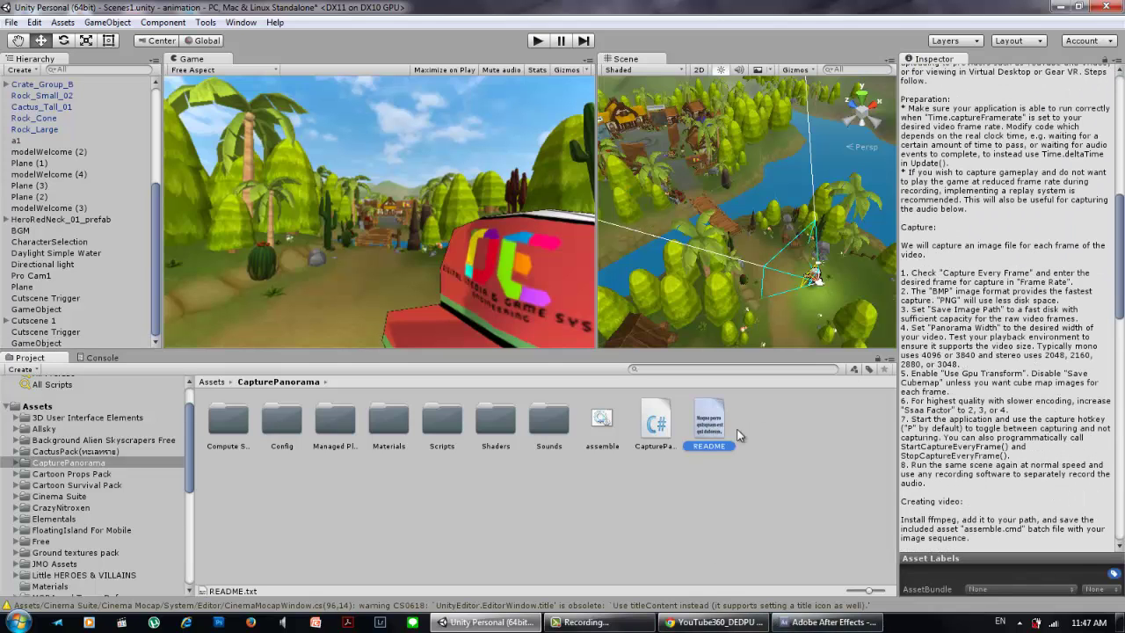
left_click(665, 428)
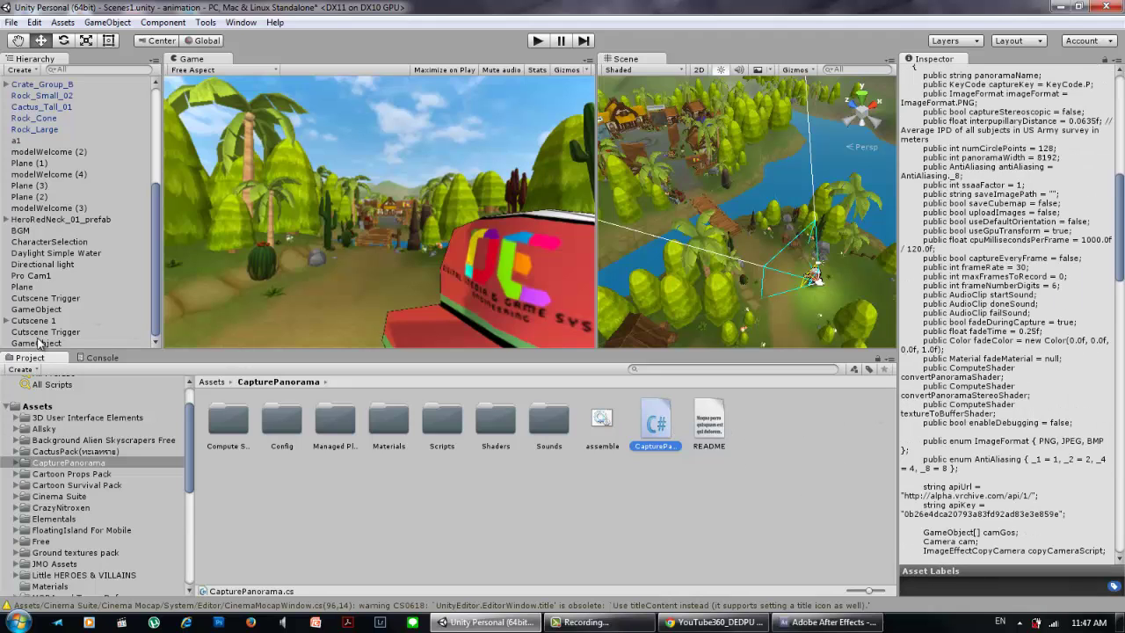
left_click(39, 343)
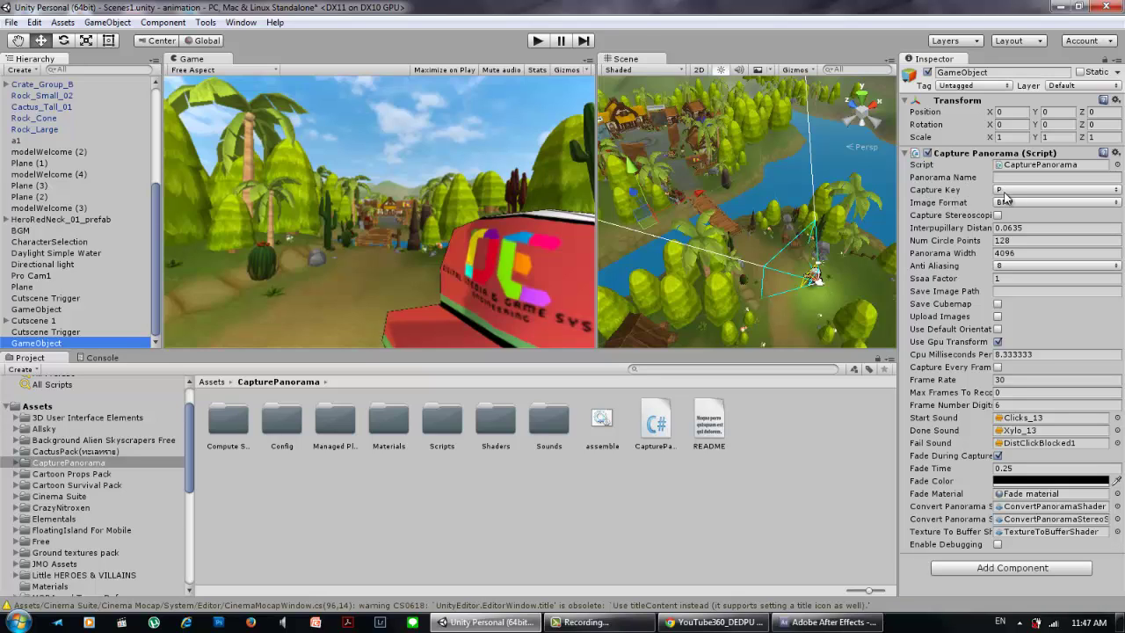
Enable Capture Every Frame at 30 fps, then run the scene briefly and stop it
left_click(998, 367)
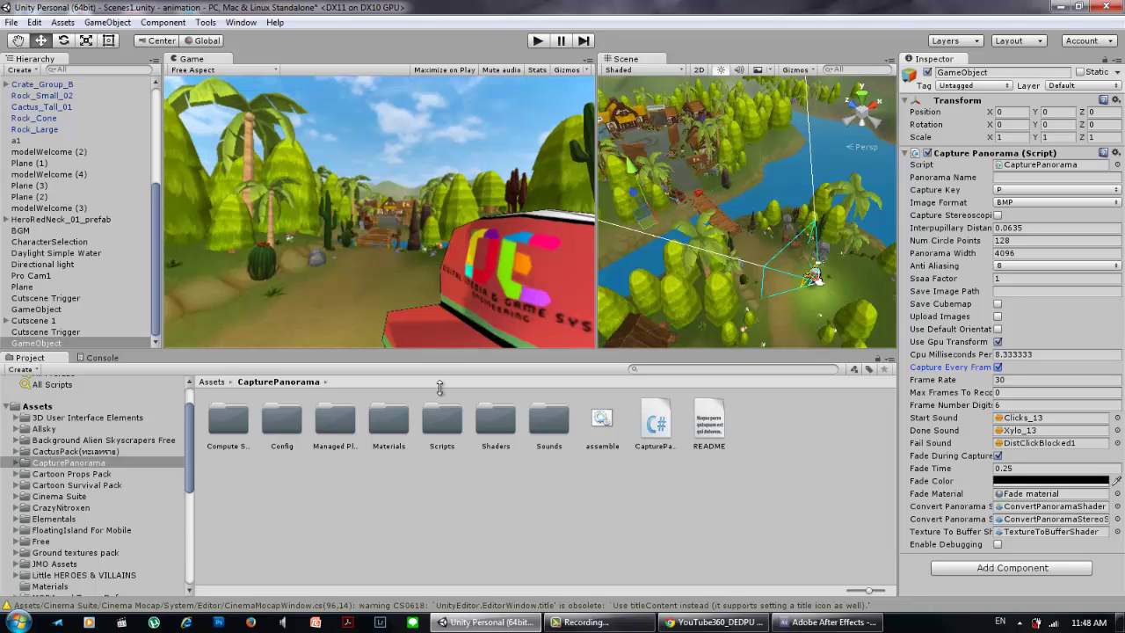
left_click(580, 622)
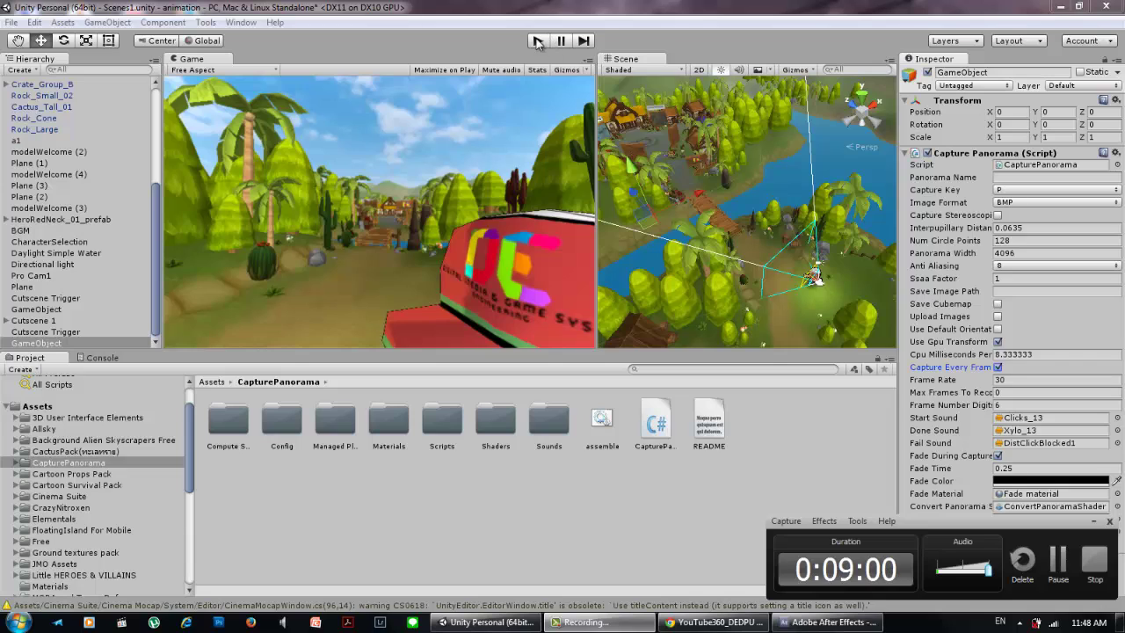
left_click(580, 621)
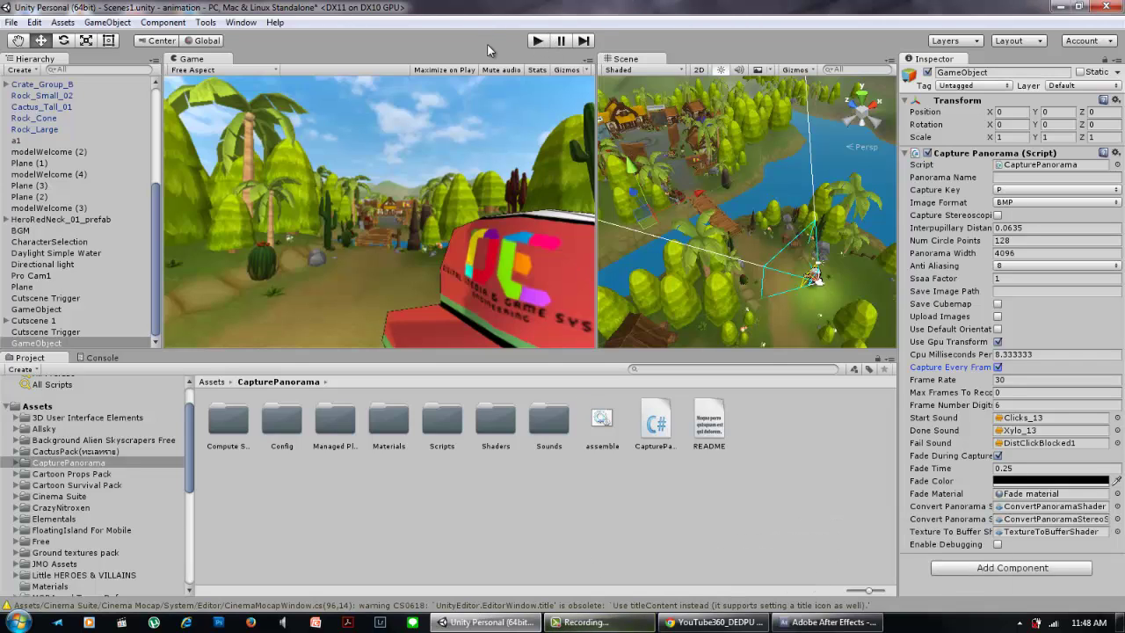
left_click(536, 41)
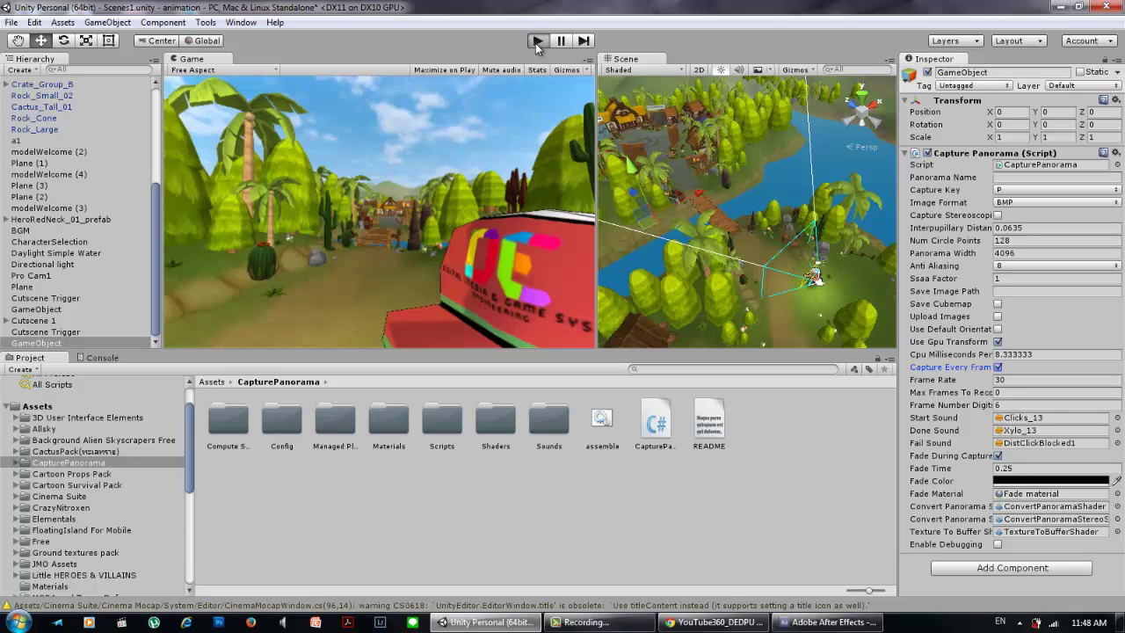
left_click(537, 44)
Minimize Unity and refresh the desktop
left_click(1060, 11)
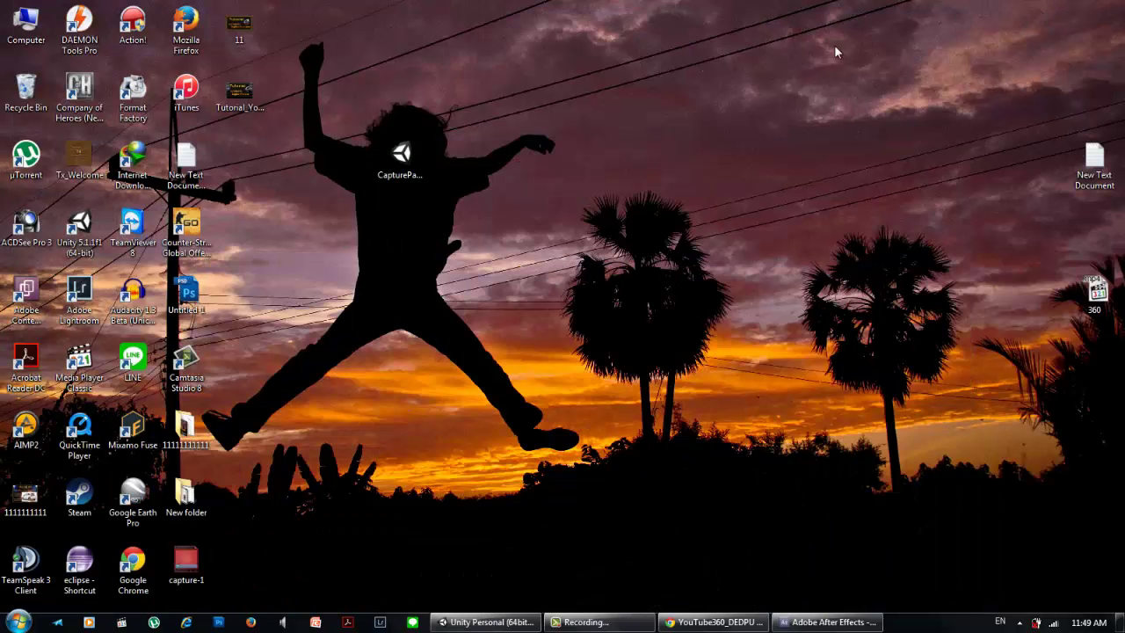
right_click(601, 188)
left_click(640, 229)
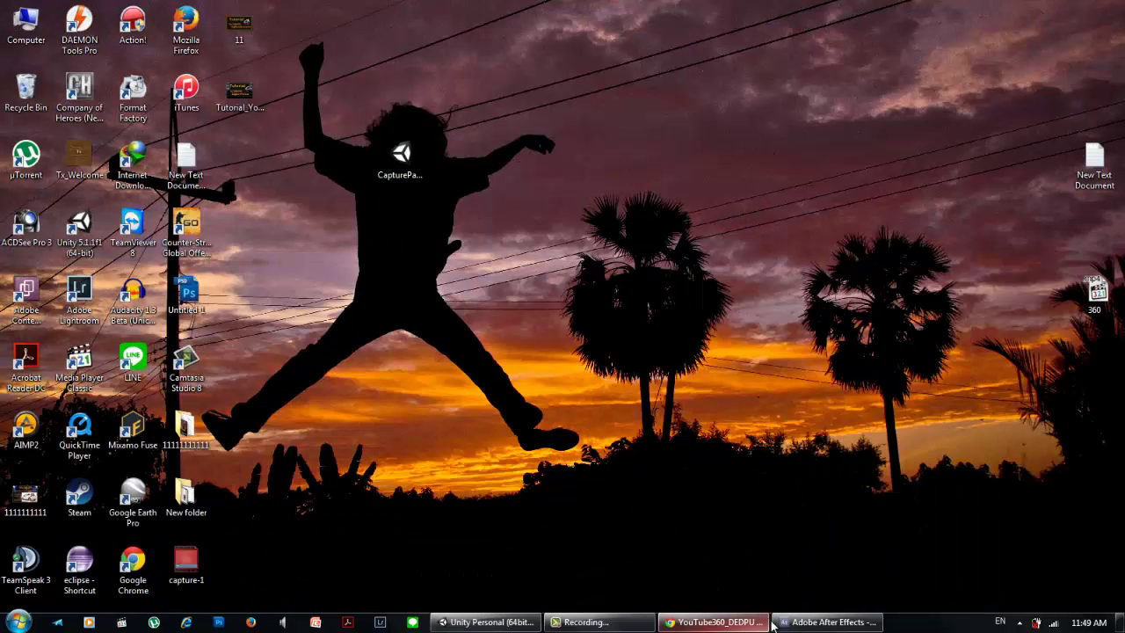
Browse from Computer to Documents > de402_PM2_animation_1 > animation
left_click(31, 37)
double_click(31, 37)
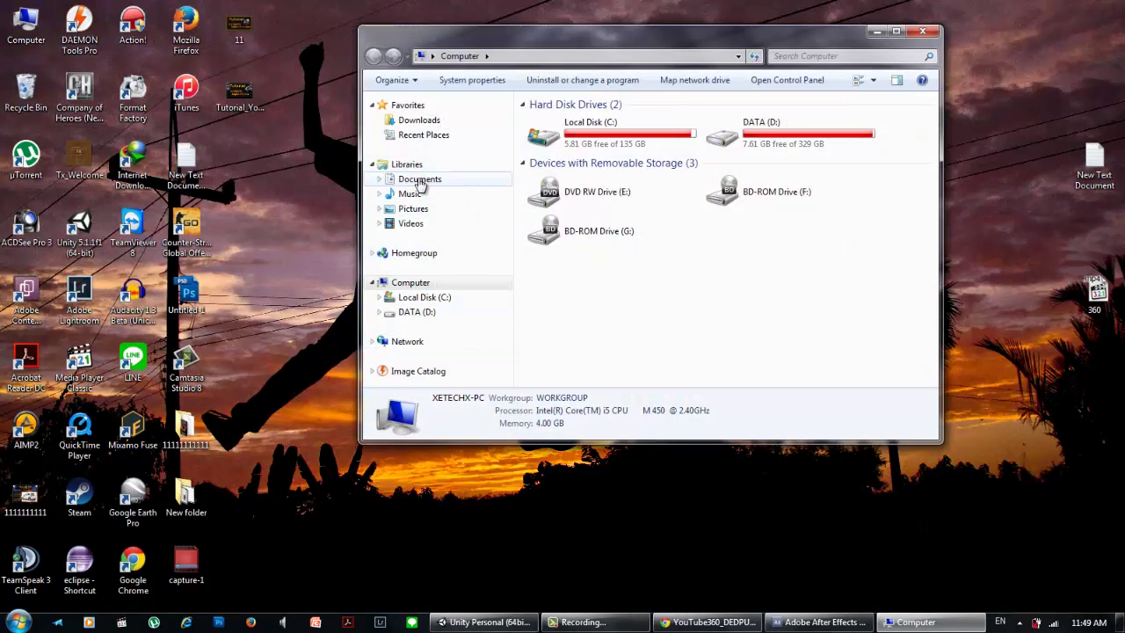
left_click(419, 178)
double_click(585, 303)
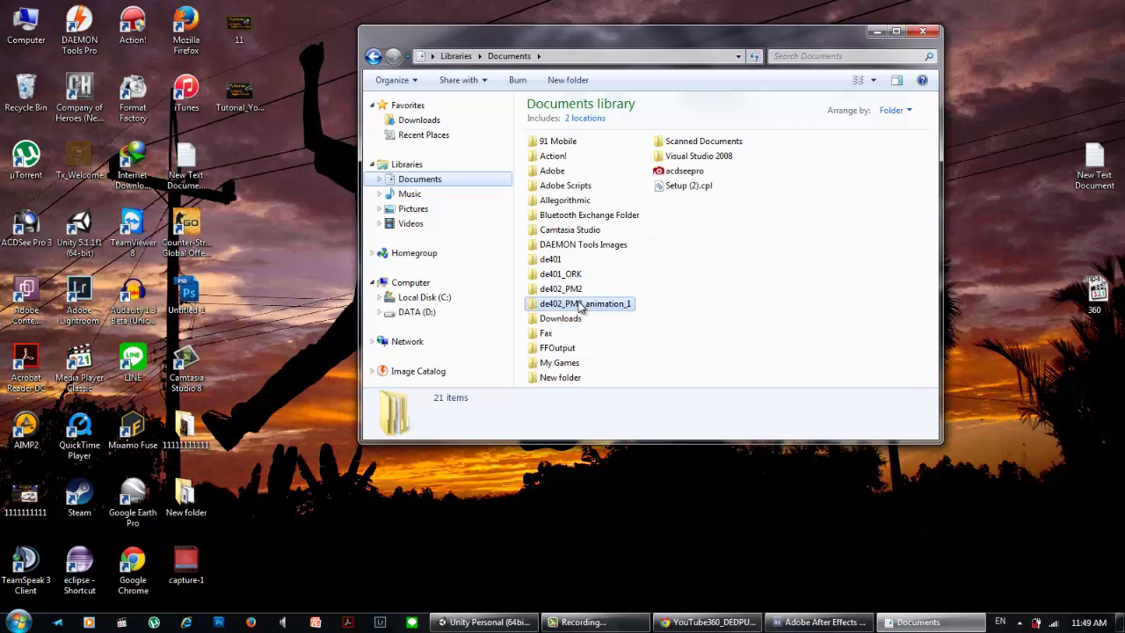
double_click(559, 141)
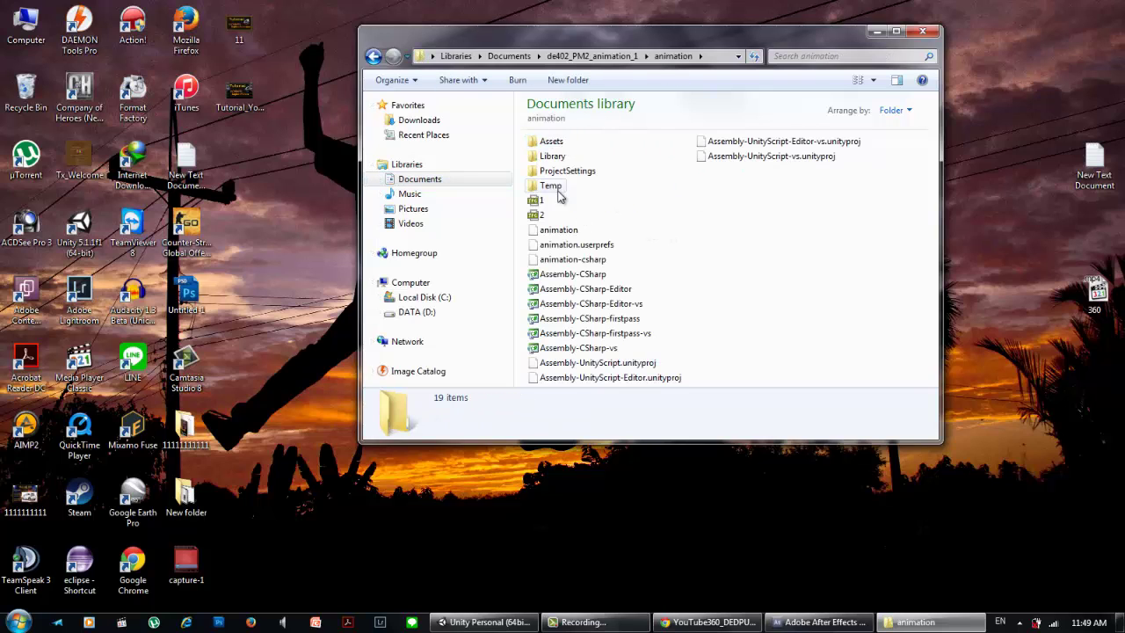
Select JPEG images 1 and 2 in turn to compare their details
left_click(540, 201)
left_click(539, 216)
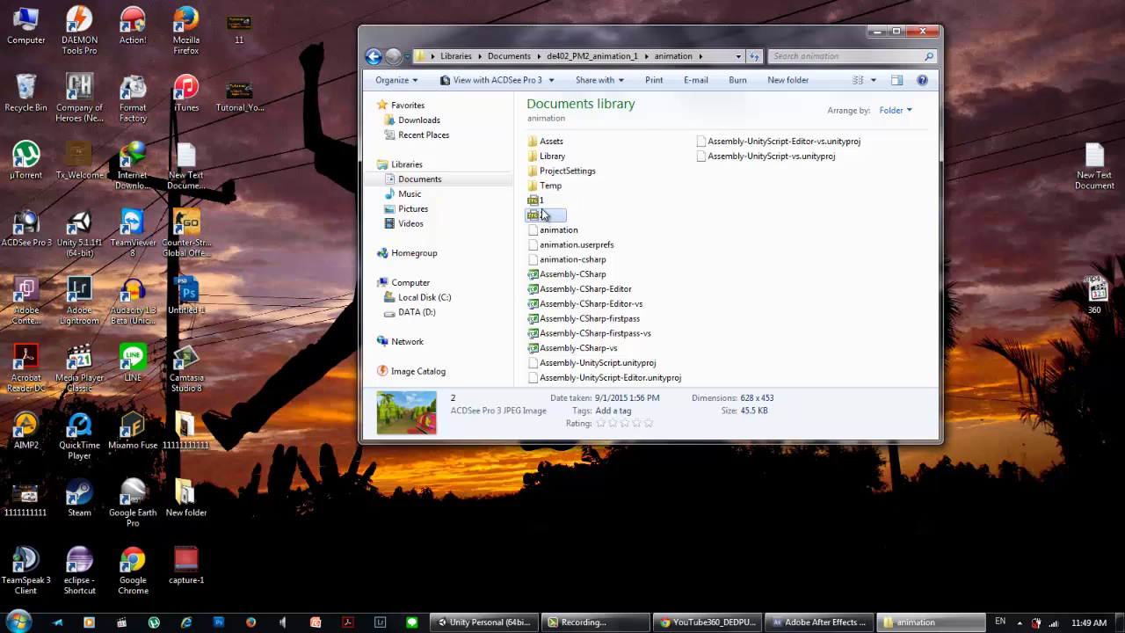
key("Up")
key("Down")
left_click(534, 217, "ctrl")
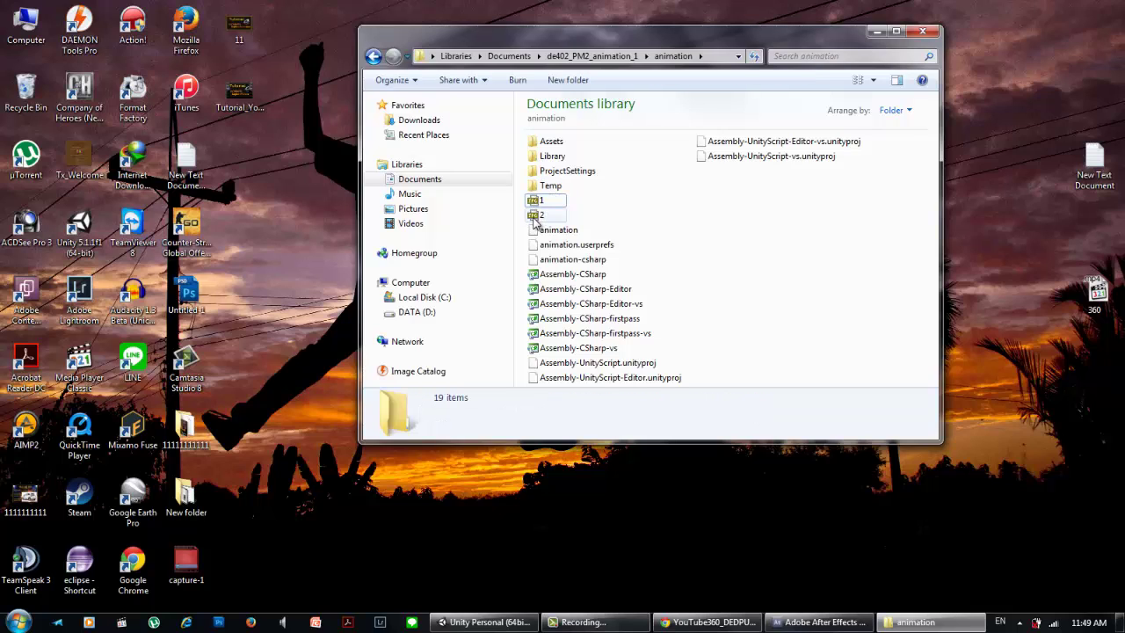
left_click(540, 217)
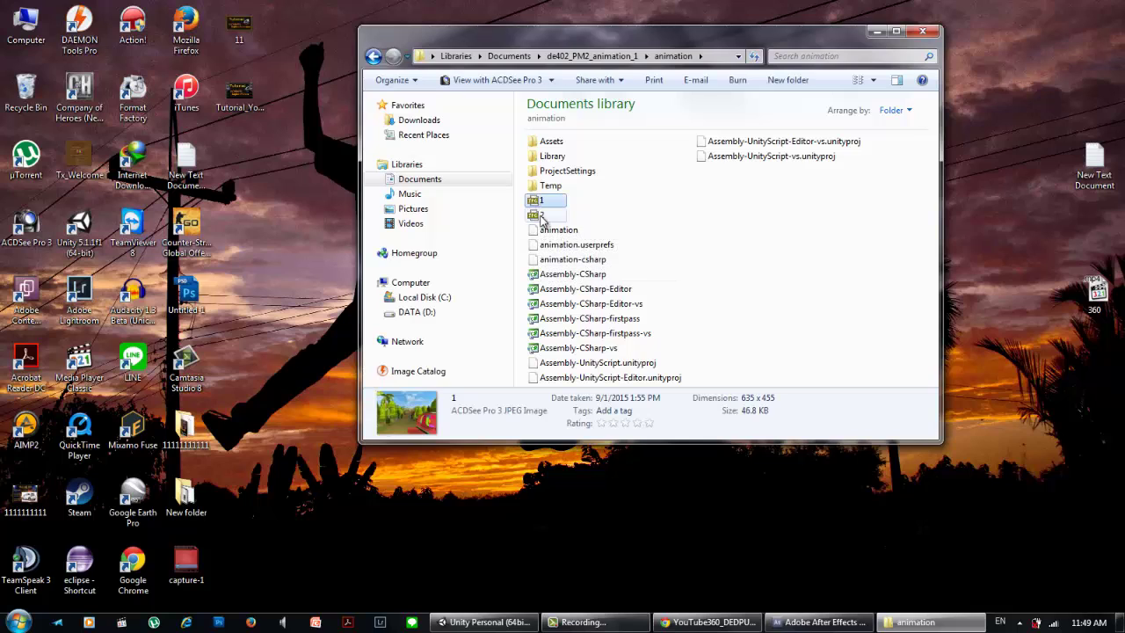
key("Up")
key("Down")
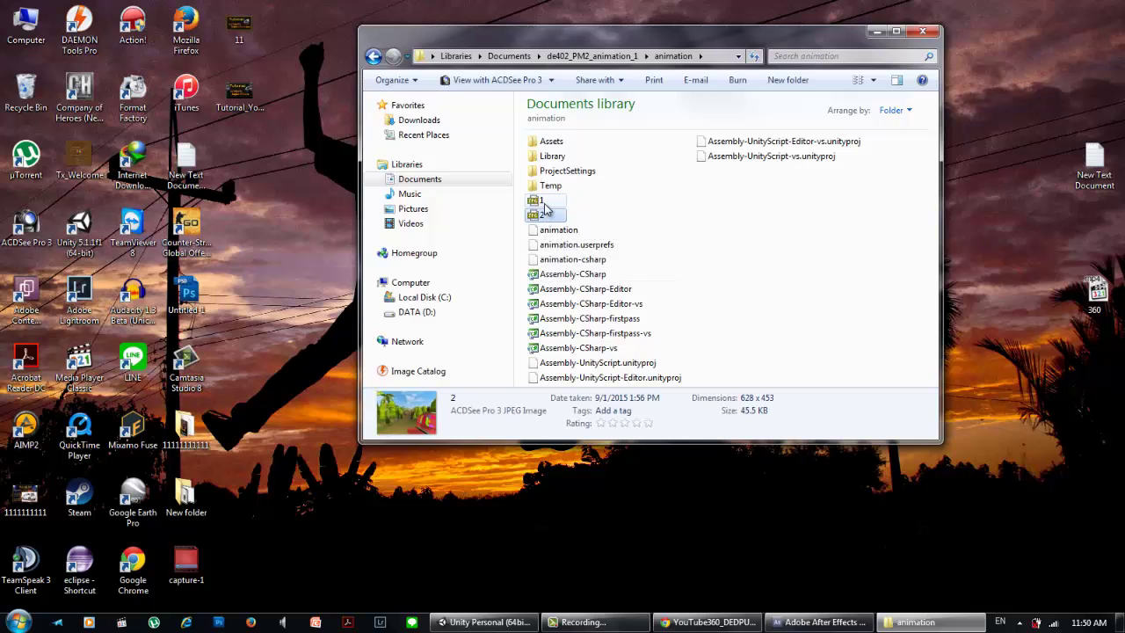
key("Up")
key("Down")
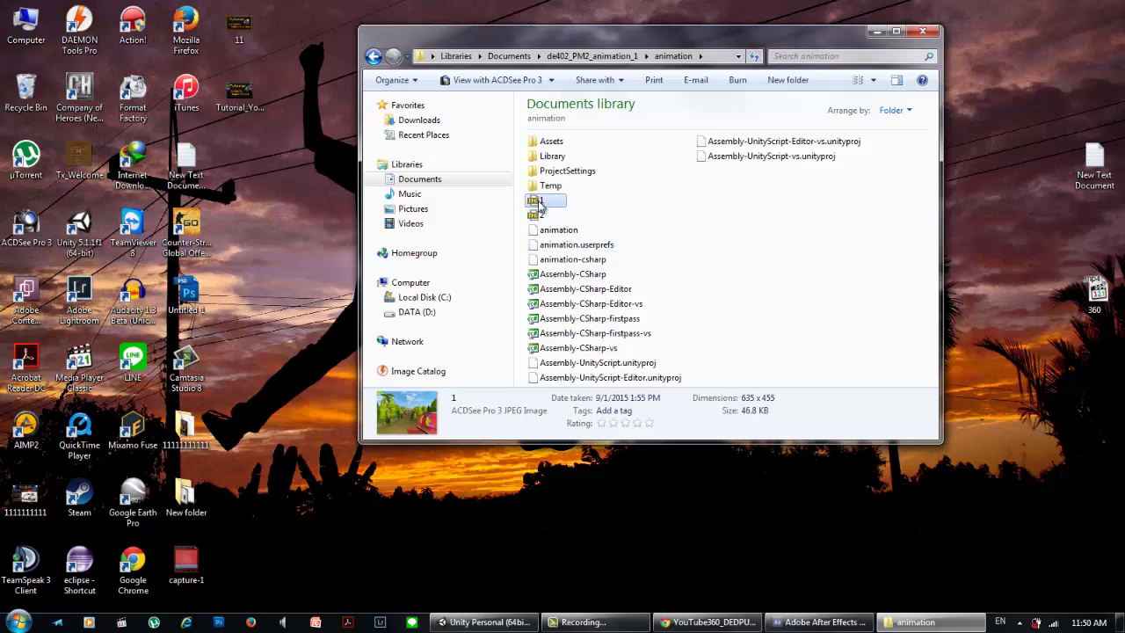
Create a new folder inside the animation project folder
right_click(733, 244)
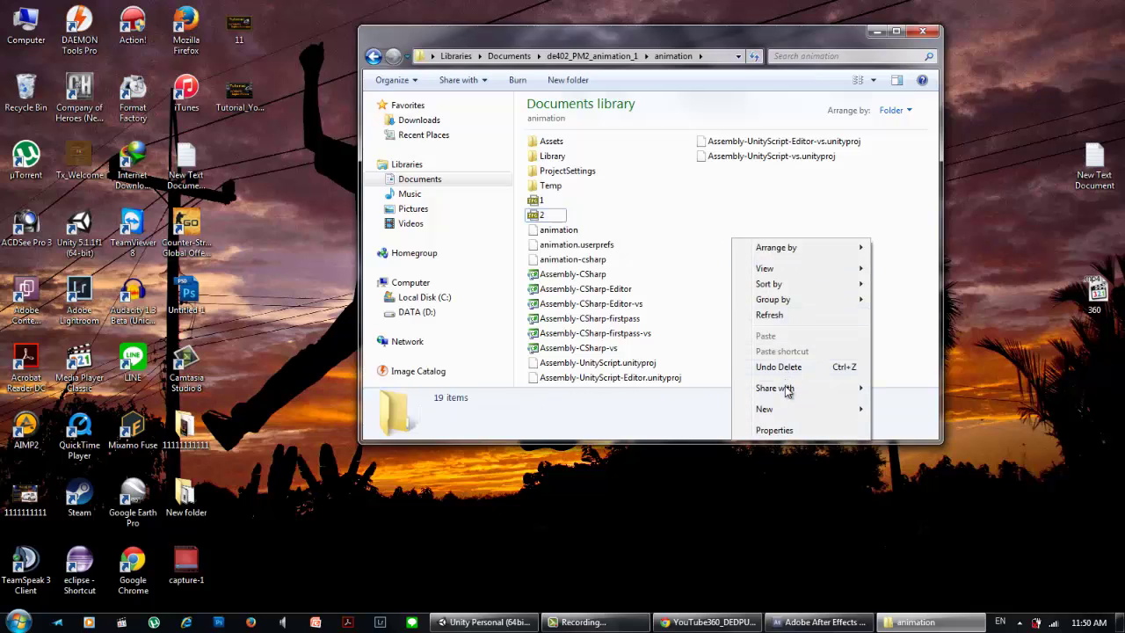
mouse_move(851, 415)
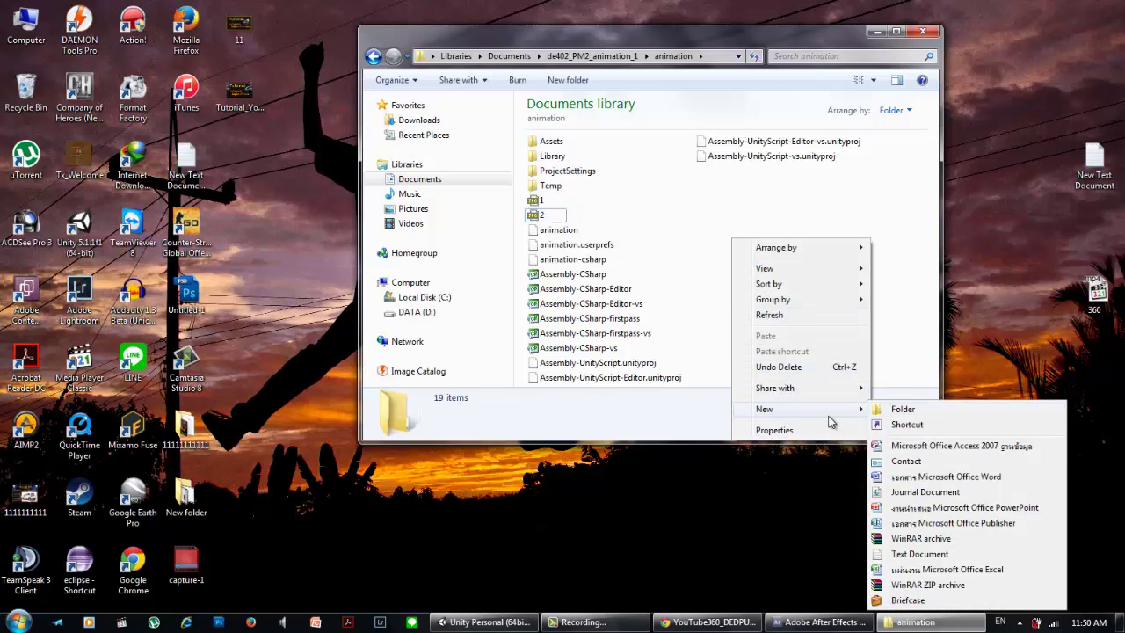
left_click(929, 413)
Move images 1 and 2 into New folder, check them, and minimize Explorer
left_click(545, 219)
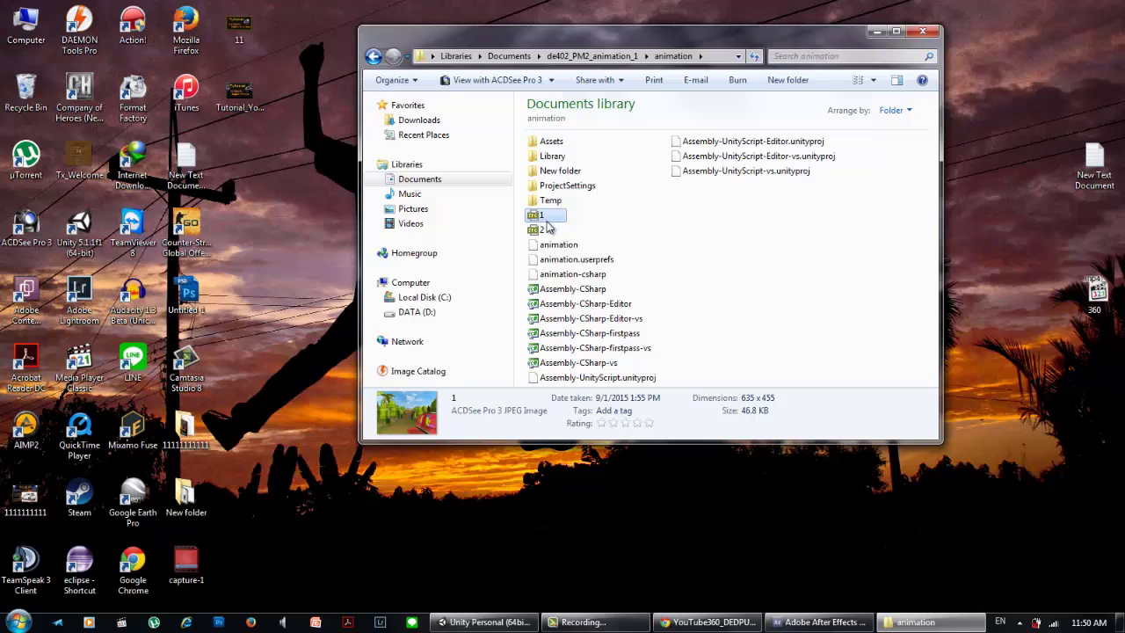
left_click(547, 229, "ctrl")
mouse_move(547, 228)
left_mouse_down()
mouse_move(567, 150)
mouse_move(563, 172)
left_mouse_up()
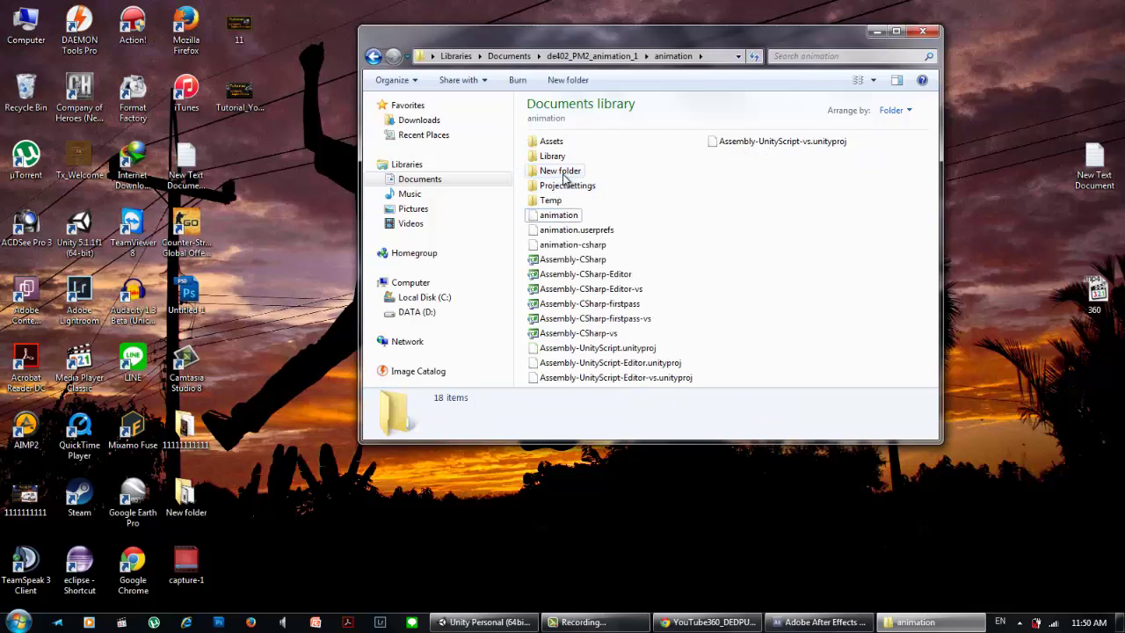
double_click(564, 173)
left_click(374, 55)
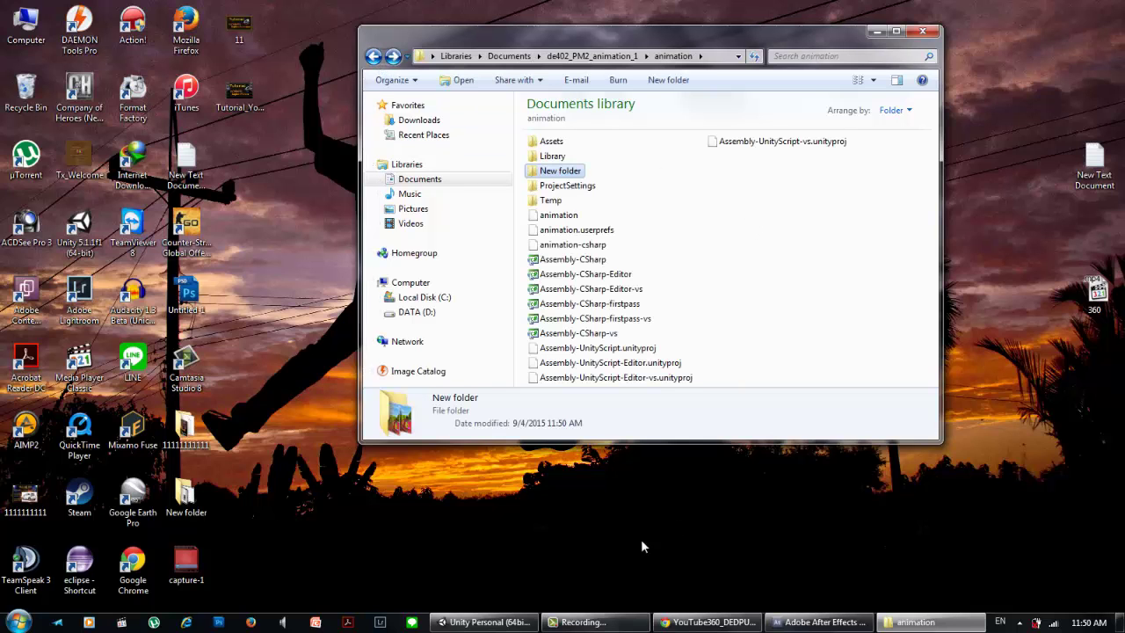
left_click(876, 32)
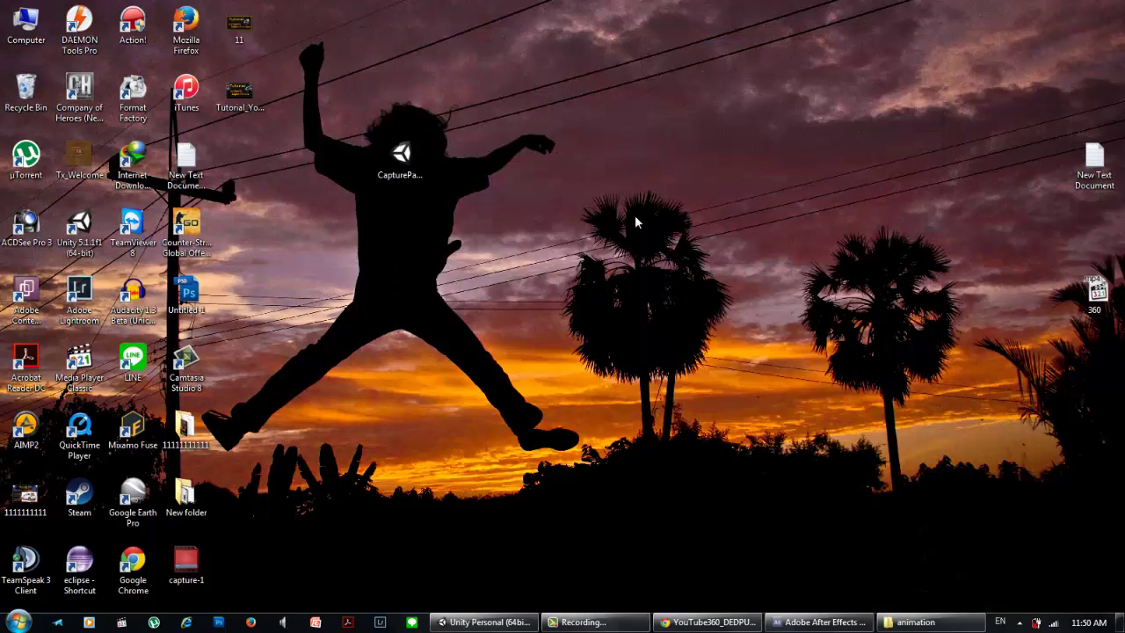
Refresh the desktop, then quit Unity with Don't Save, discarding the scene changes
right_click(618, 200)
left_click(647, 239)
left_click(485, 621)
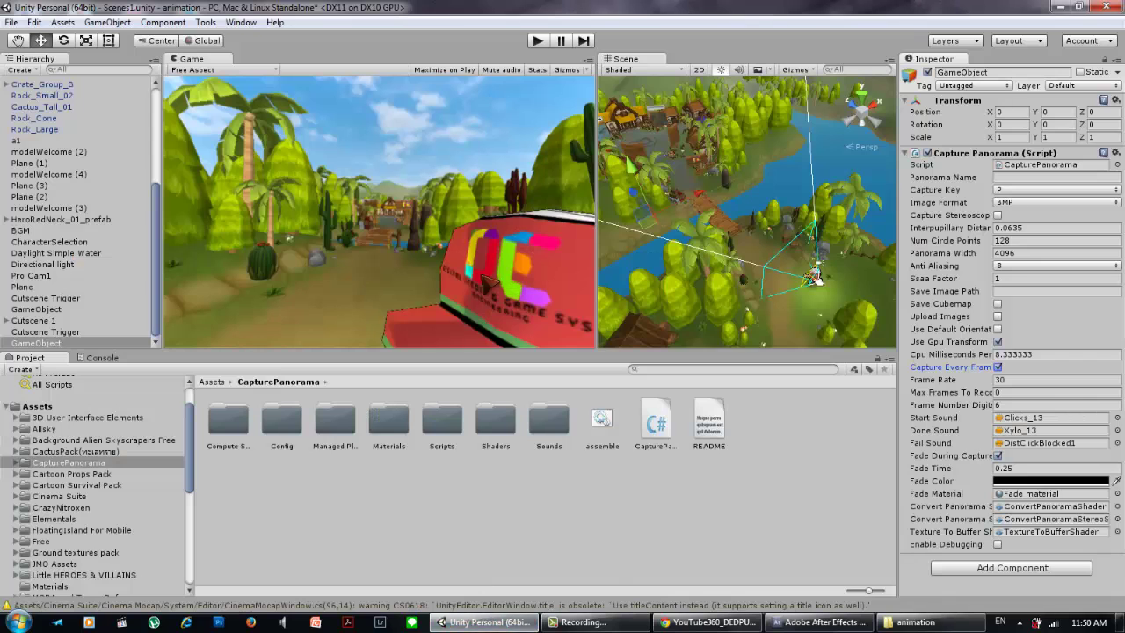
left_click(1112, 9)
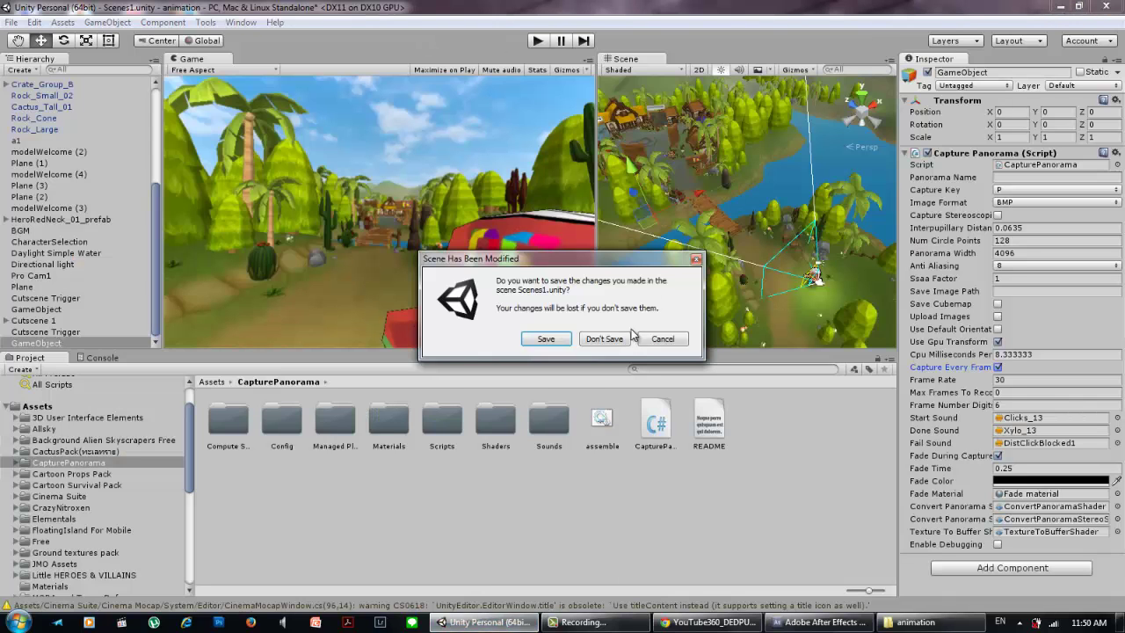
left_click(606, 343)
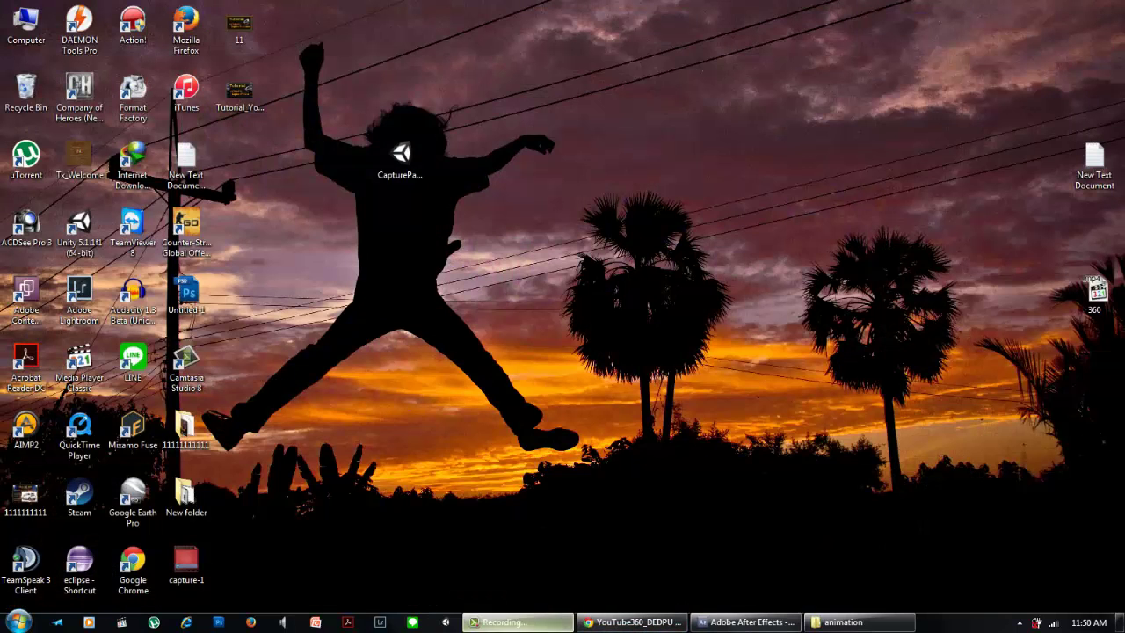
left_click(518, 621)
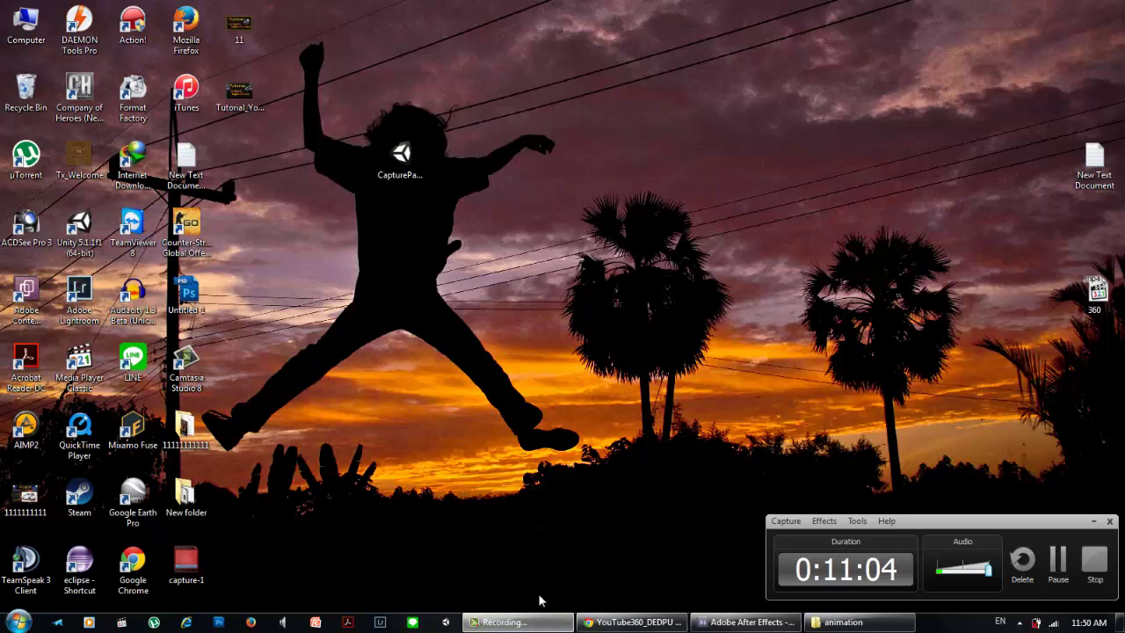
left_click(519, 622)
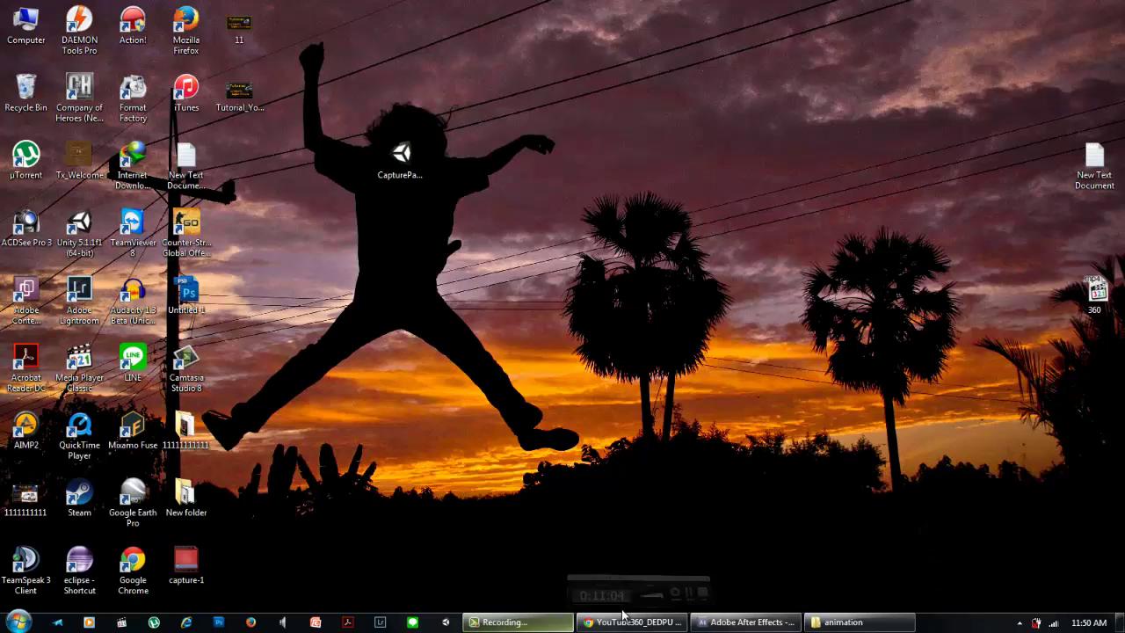
Import New folder's [1-2].JPG sequence and build a 635 x 455, 30 fps composition Comp
left_click(732, 622)
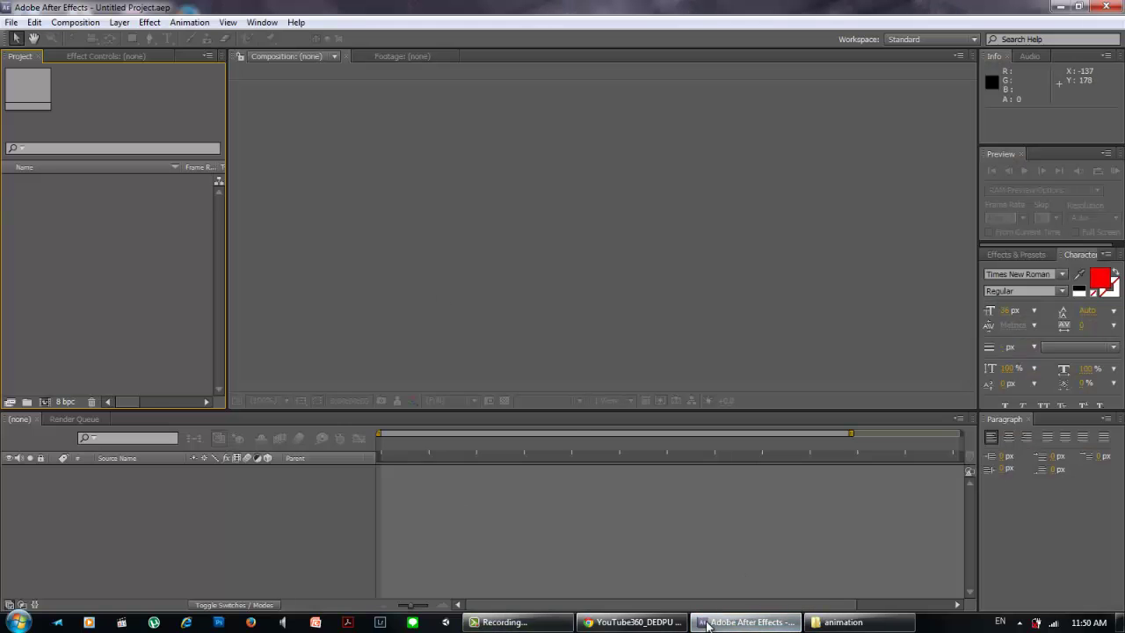
mouse_move(706, 625)
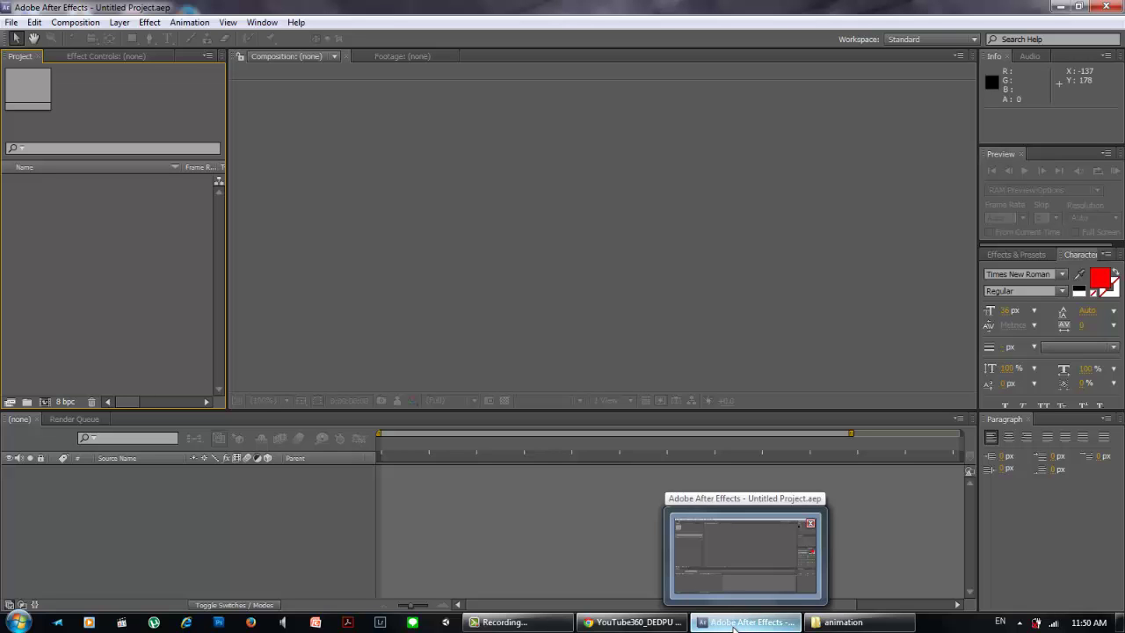
left_click(733, 625)
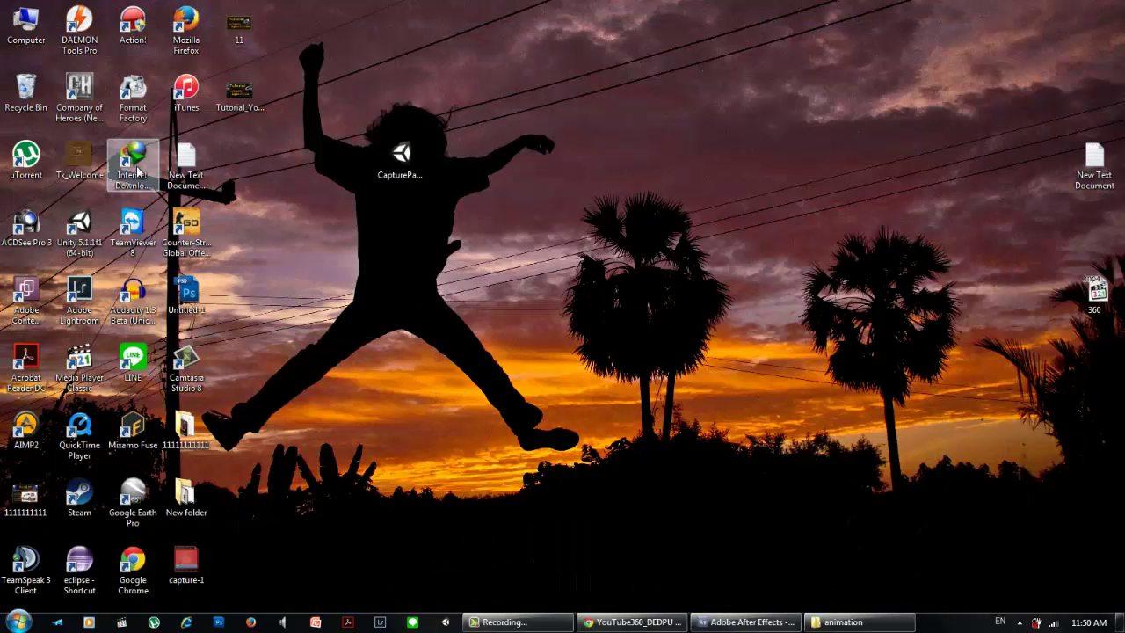
left_click(747, 622)
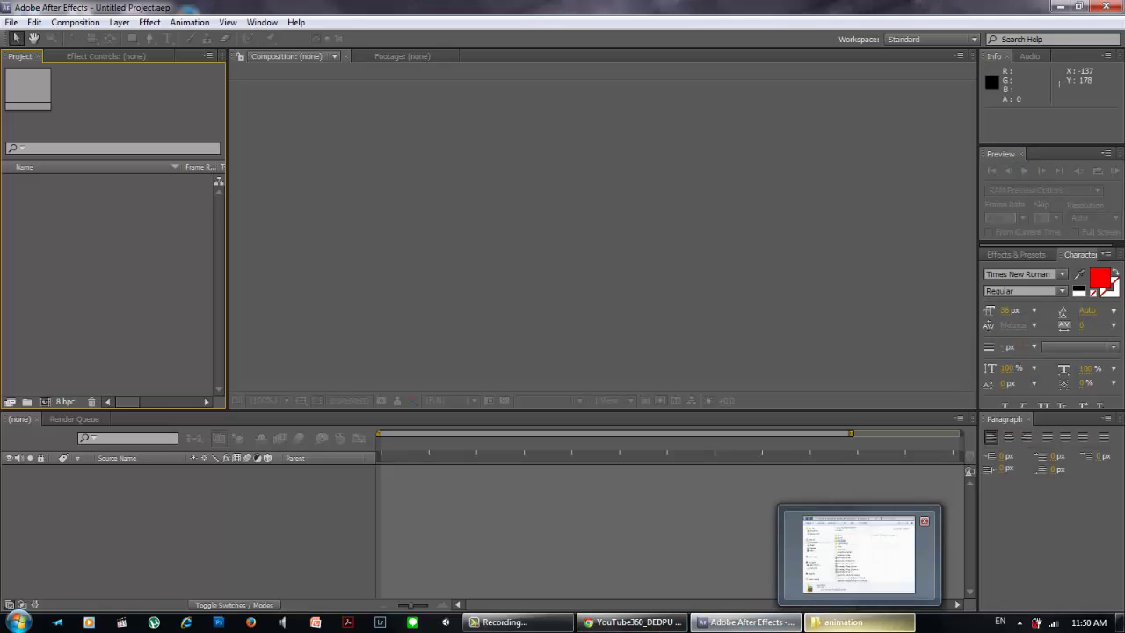
left_click(844, 622)
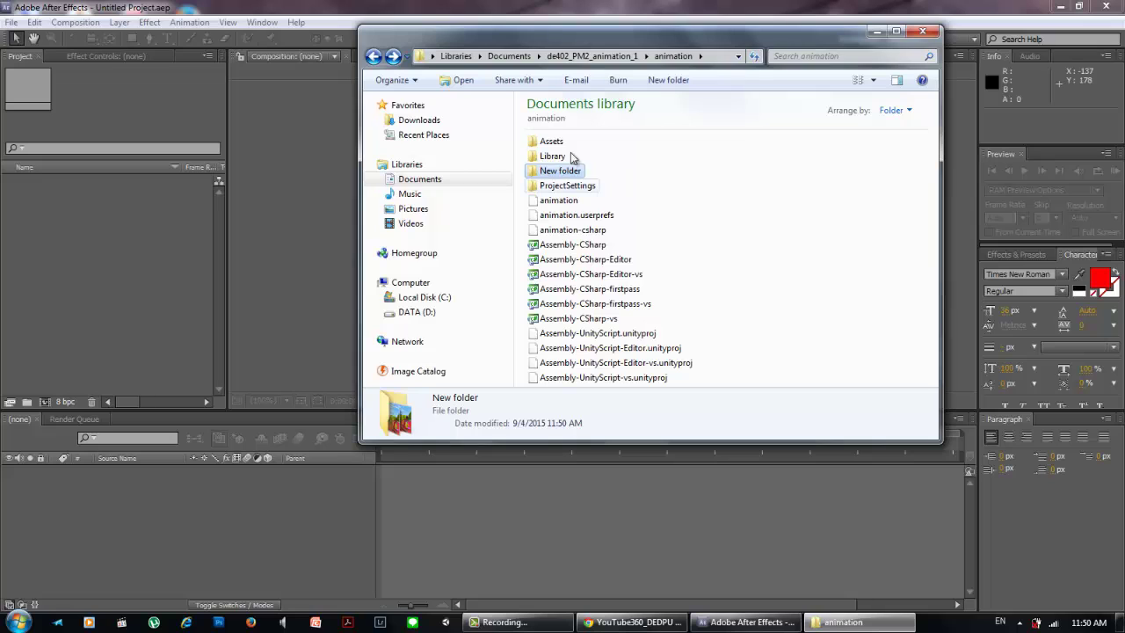
left_click_drag(560, 170, 104, 270)
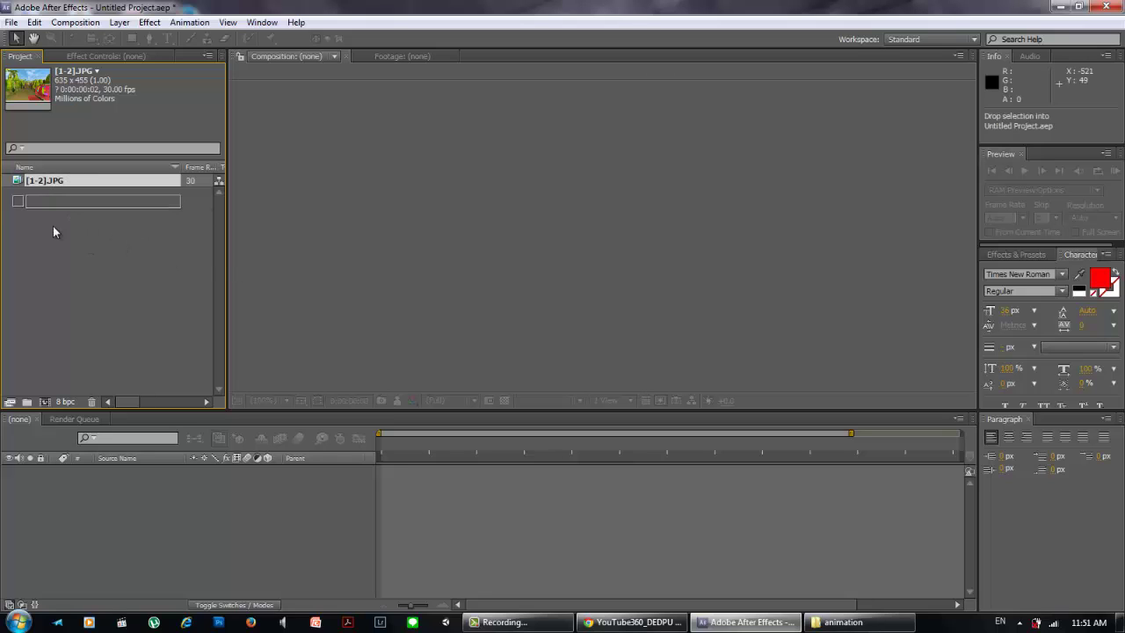
left_click_drag(53, 189, 145, 508)
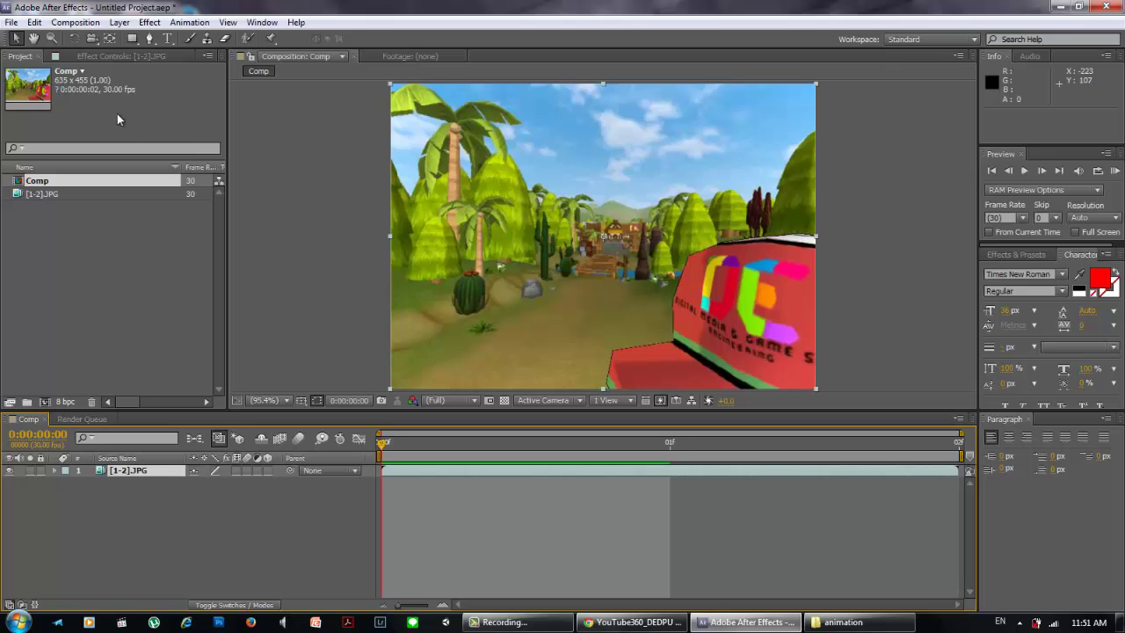
Pre-render Comp with H.264 as the output module format and choose its output location
left_click(75, 22)
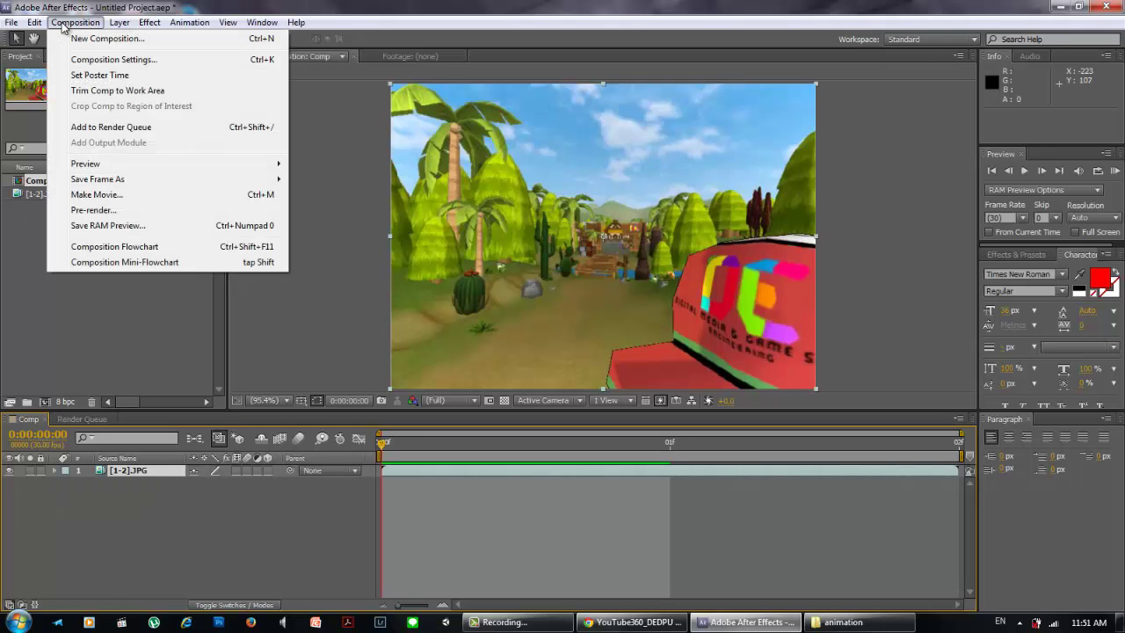
left_click(91, 210)
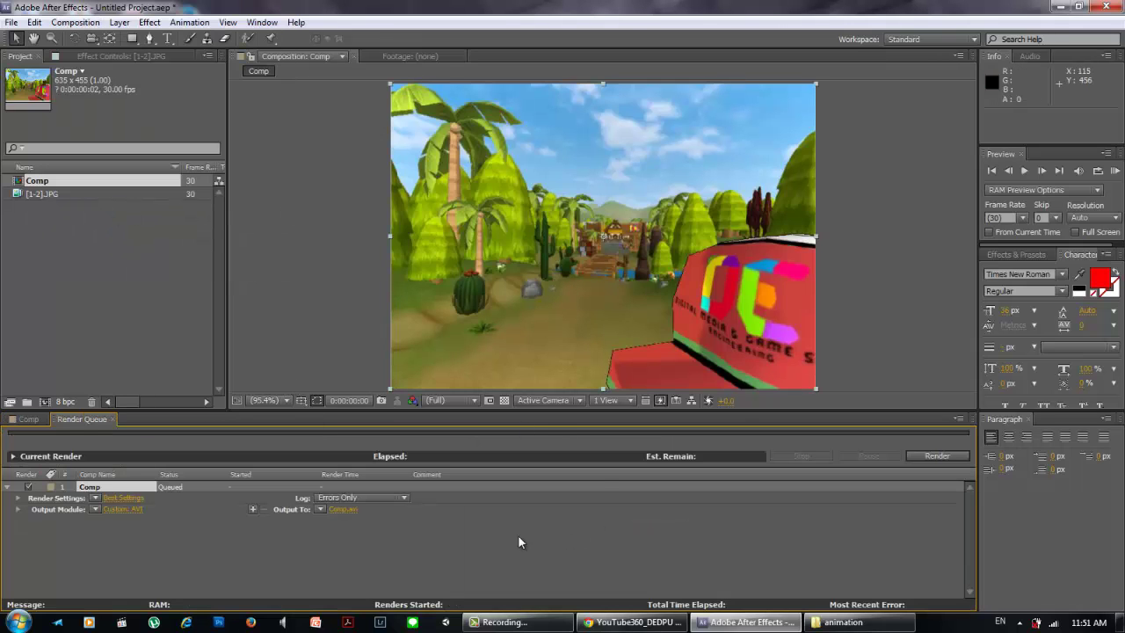
left_click(134, 508)
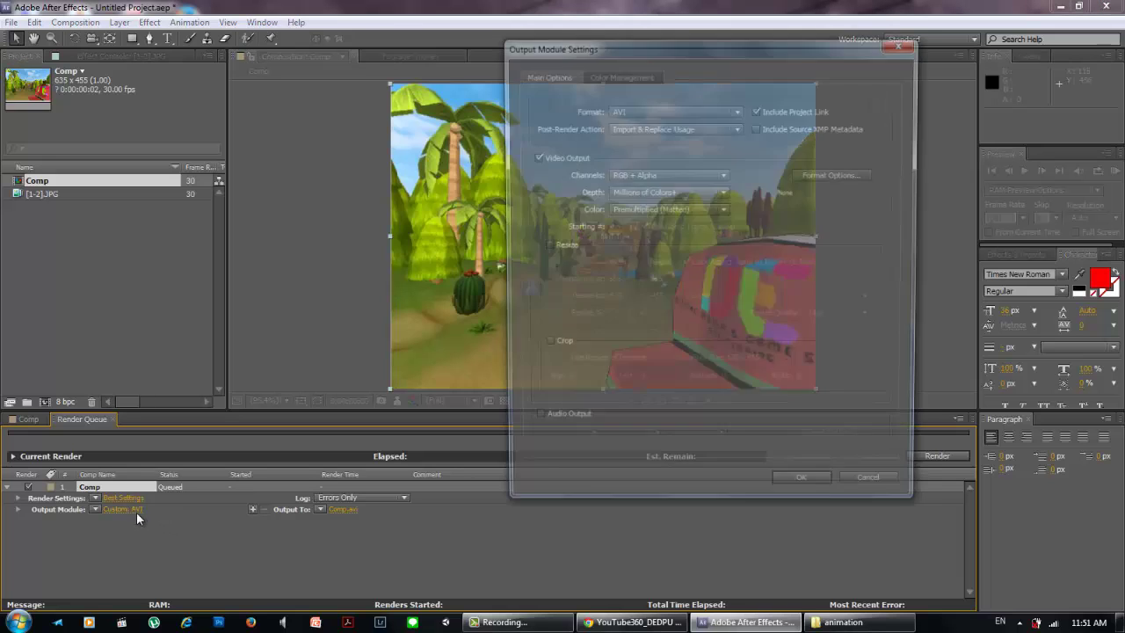
left_click(674, 109)
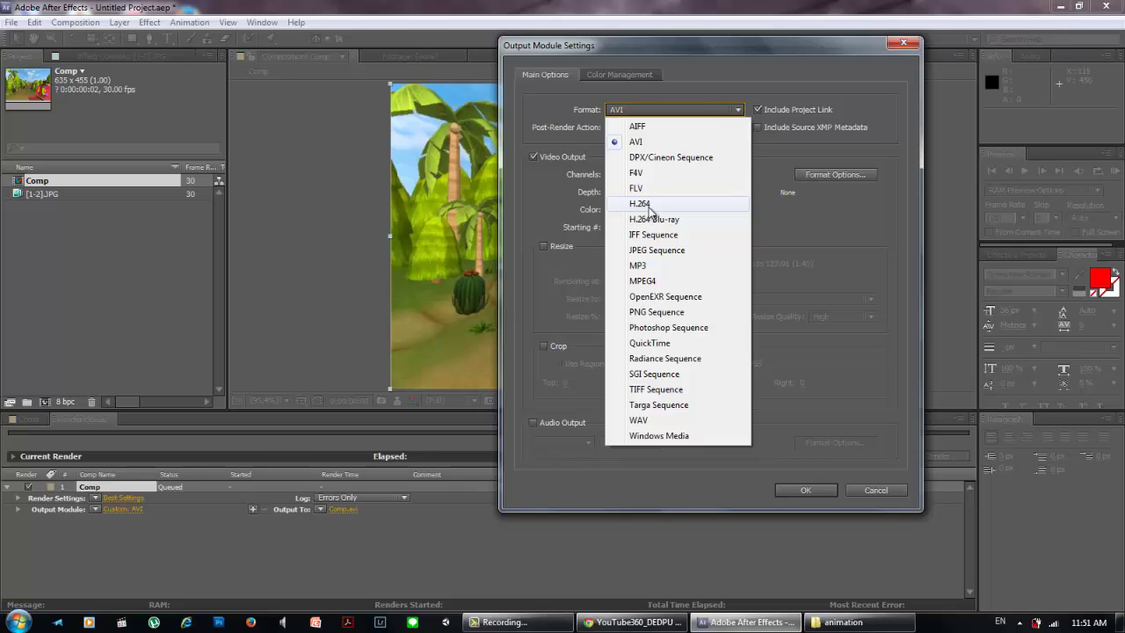
left_click(657, 205)
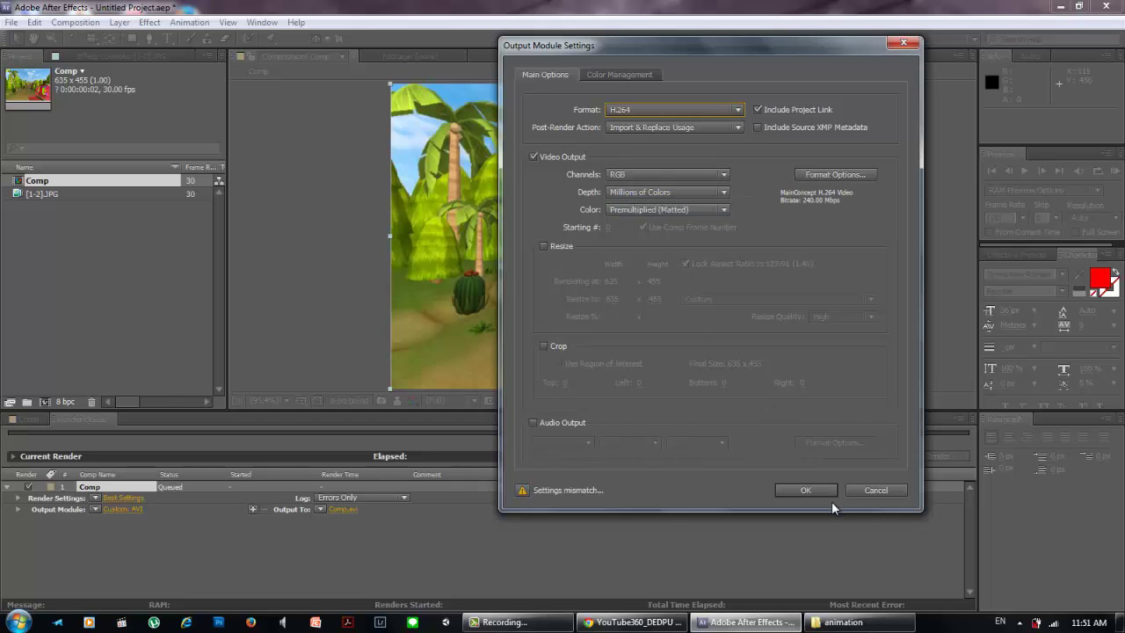
left_click(805, 490)
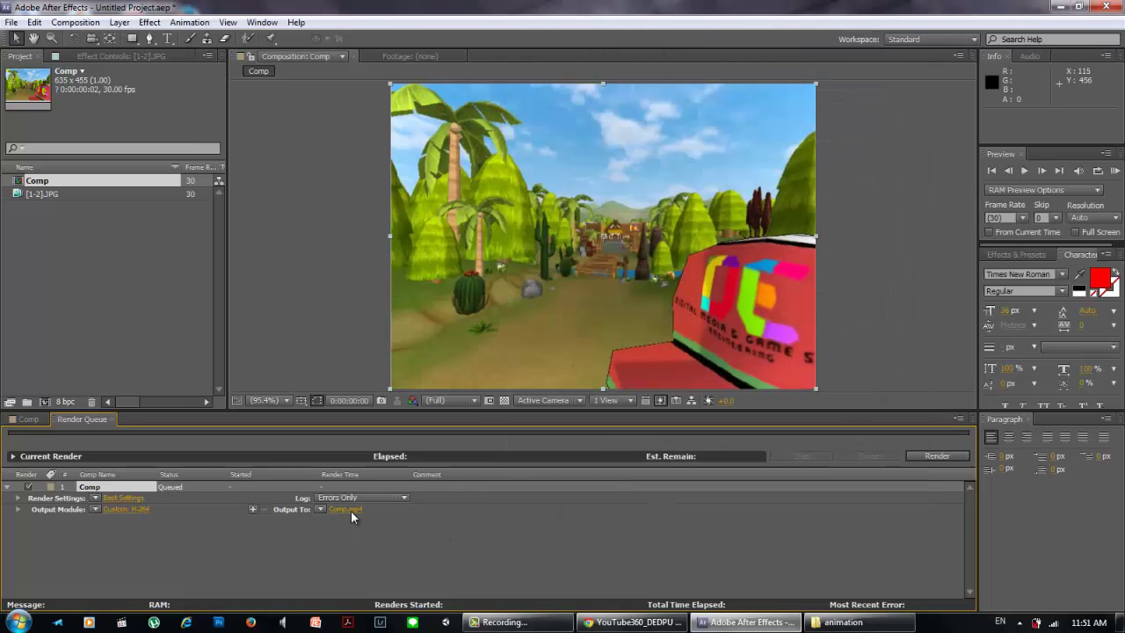
left_click(345, 509)
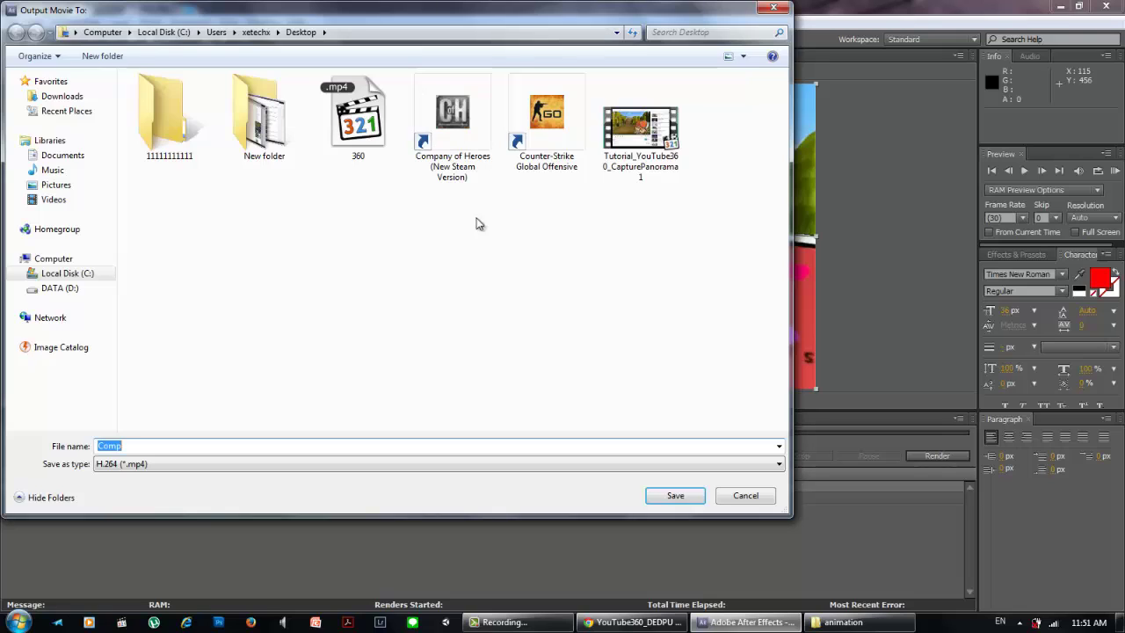
Name the render output 3601.mp4 and save it to the Desktop
type("3")
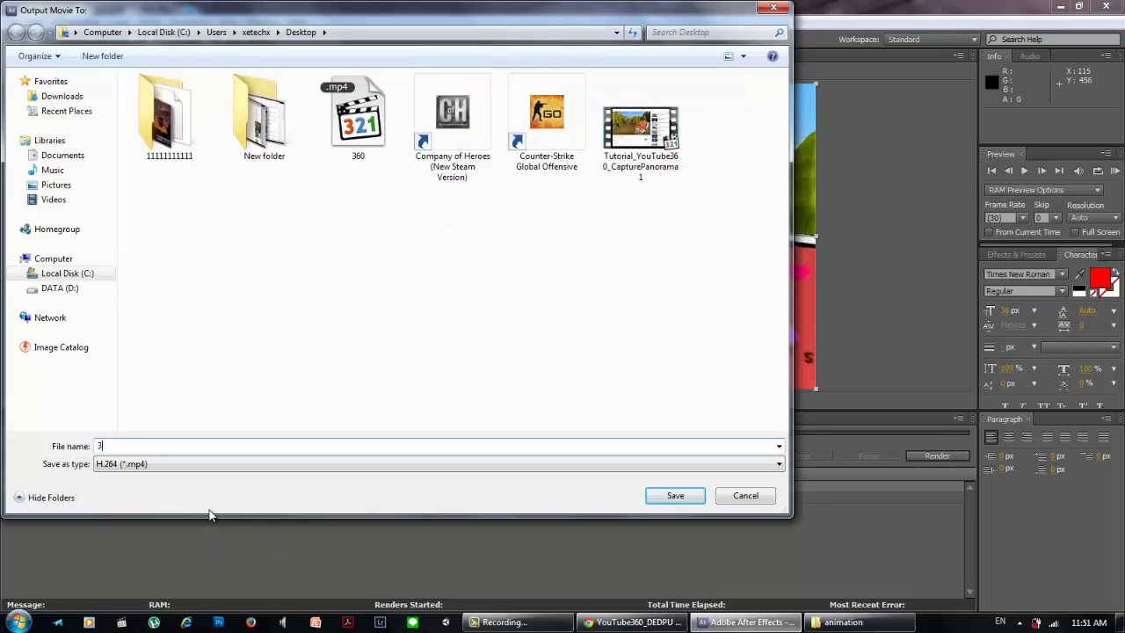
type("601")
left_click(685, 497)
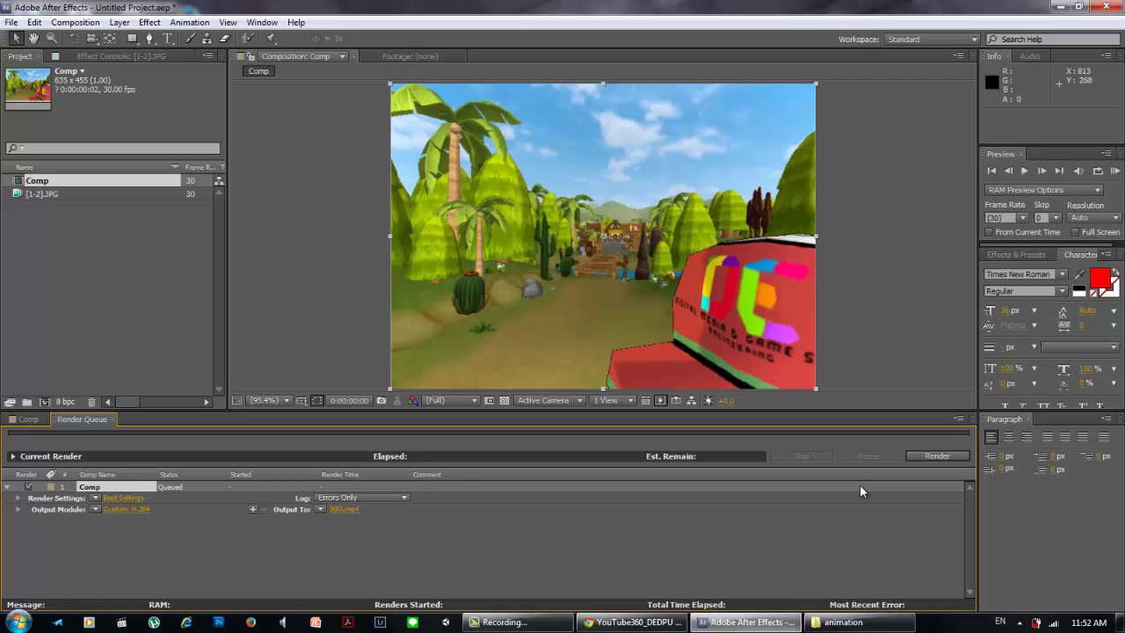
Minimize After Effects, close the animation folder window, and refresh the desktop twice
left_click(748, 622)
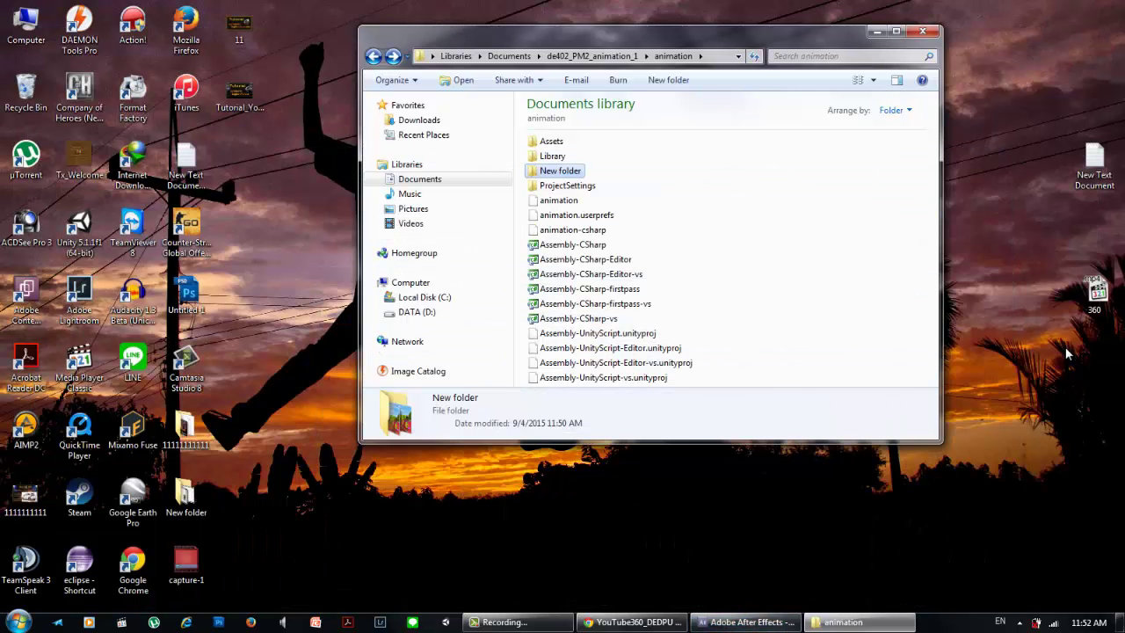
left_click(922, 31)
right_click(642, 230)
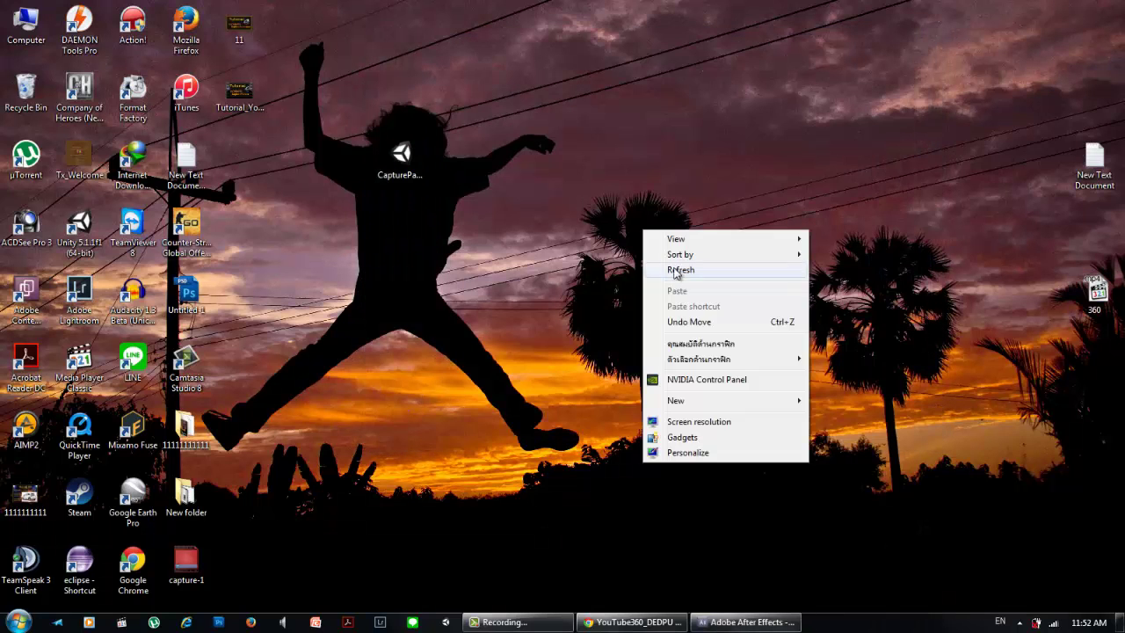
left_click(666, 269)
right_click(663, 309)
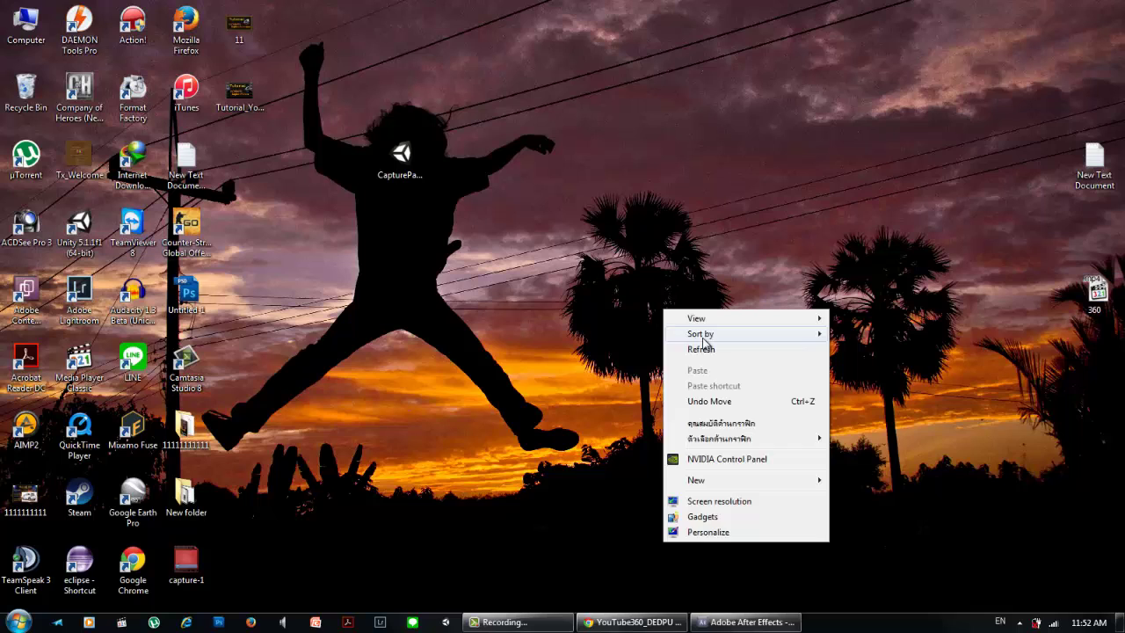
left_click(708, 348)
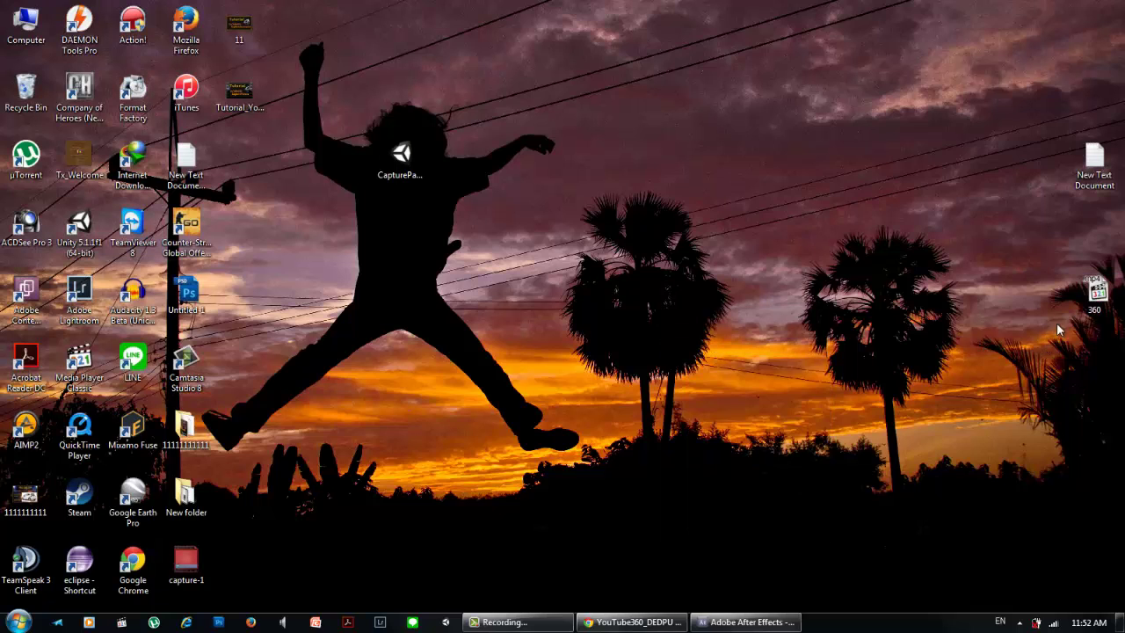
Play 360.mp4 in MPC-HC from the start to check the panorama, then close it
double_click(1100, 292)
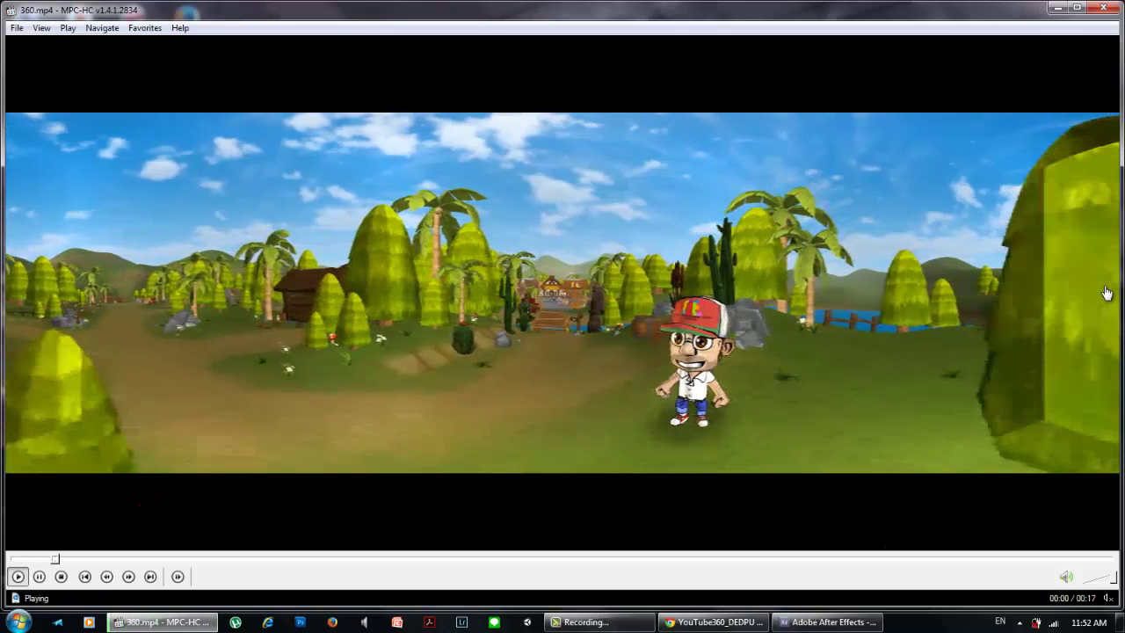
left_click(603, 327)
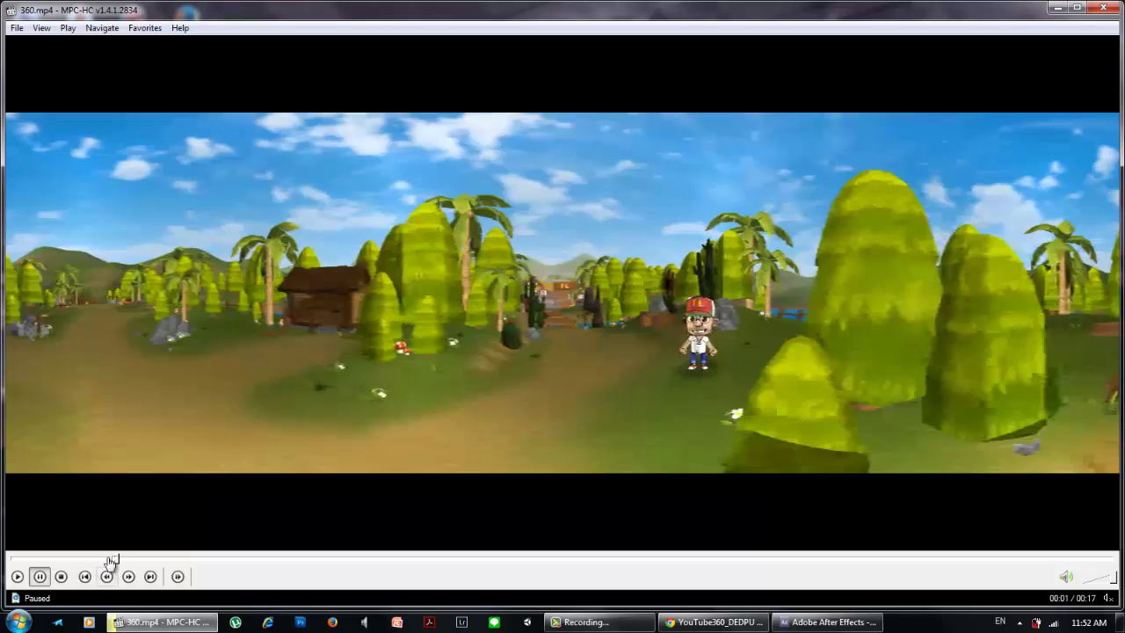
left_click_drag(114, 560, 14, 562)
left_click(493, 385)
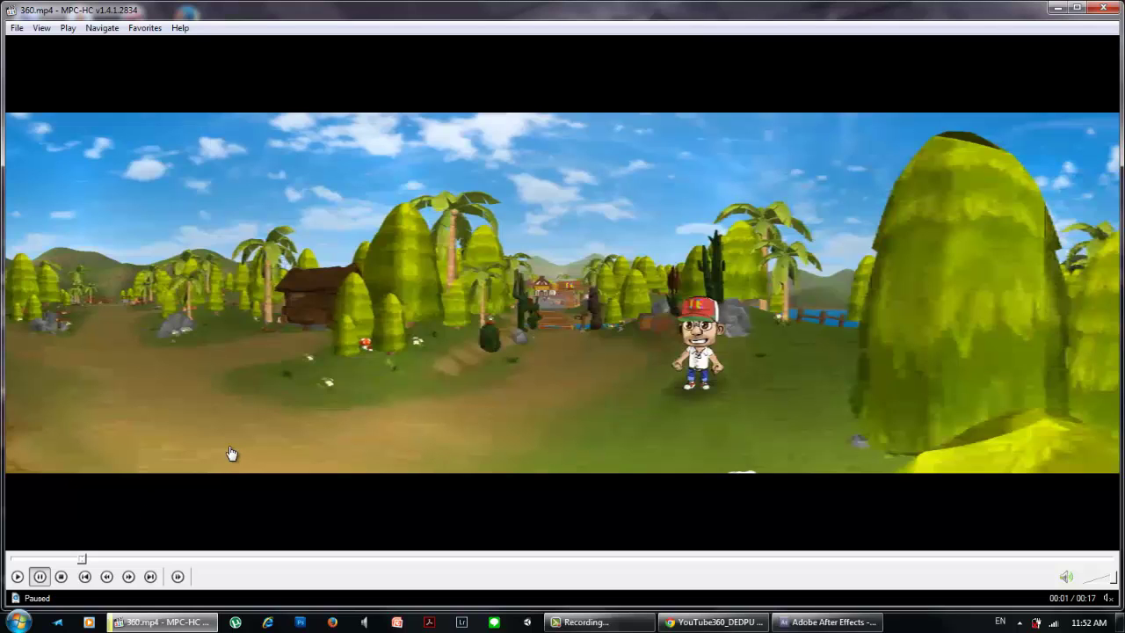
left_click(152, 479)
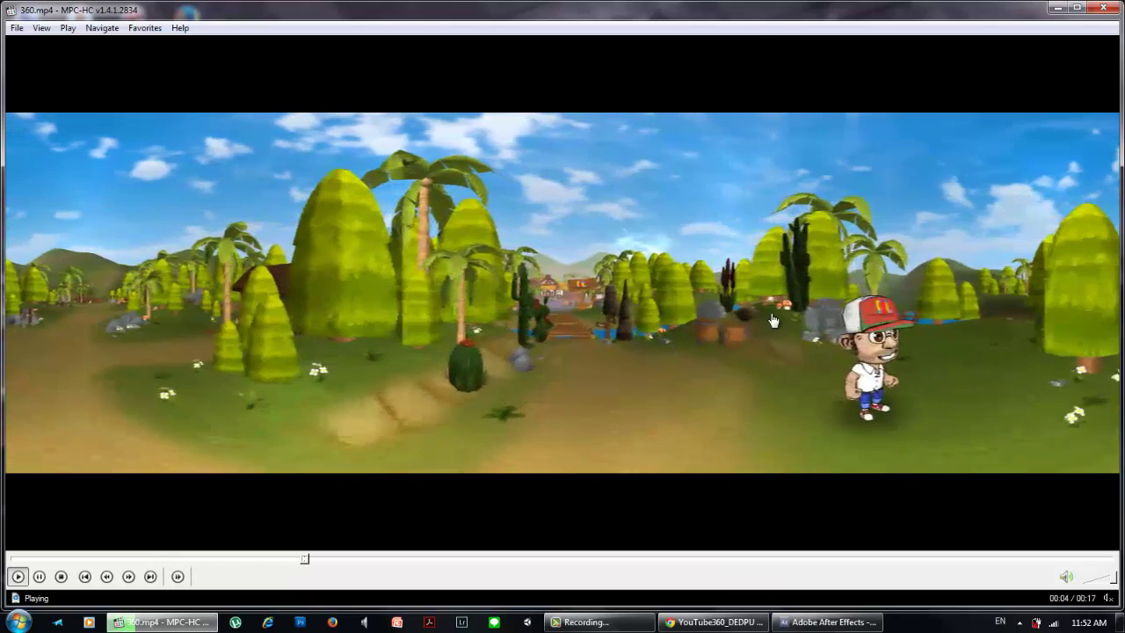
left_click(773, 321)
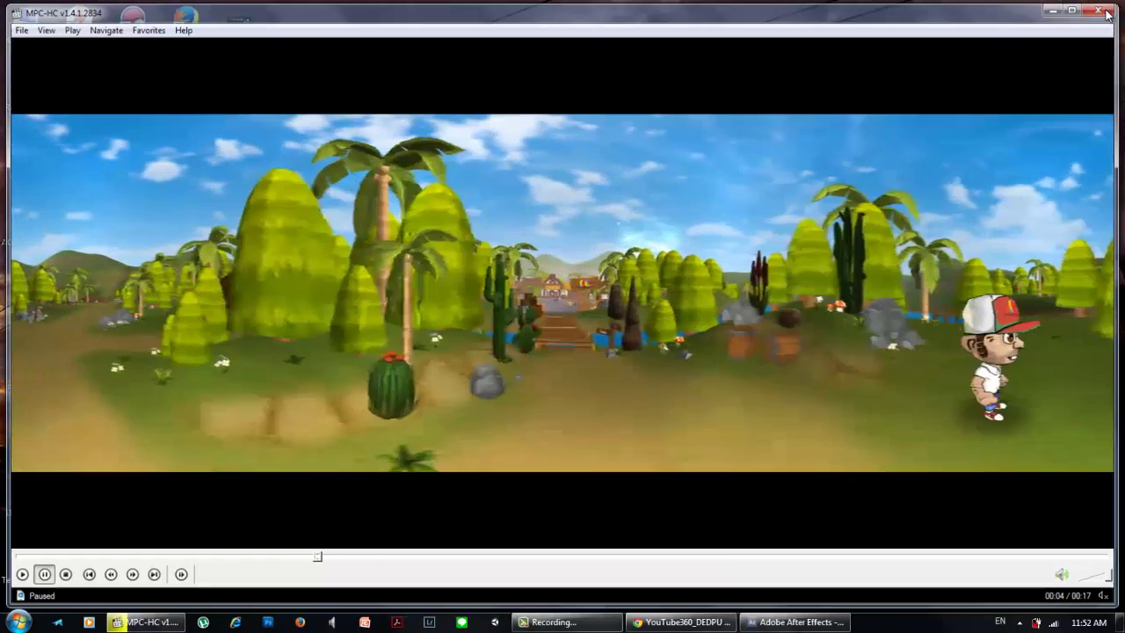
left_click(1106, 12)
Refresh the desktop and move the 360 video icon to the desktop centre
right_click(586, 244)
left_click(617, 283)
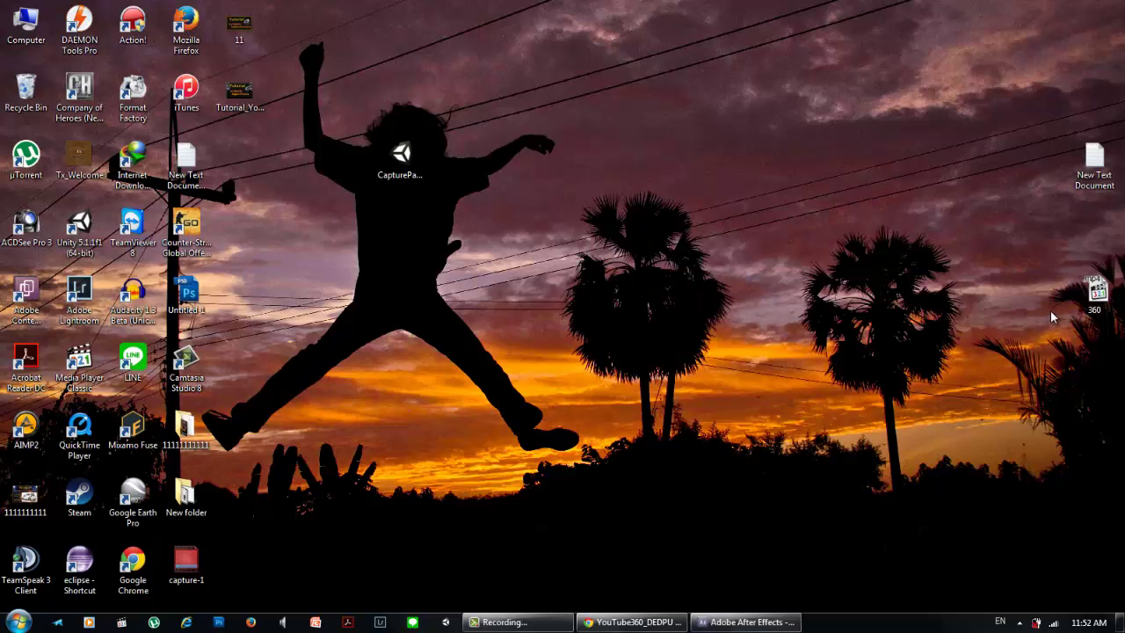
left_click_drag(1094, 295, 398, 226)
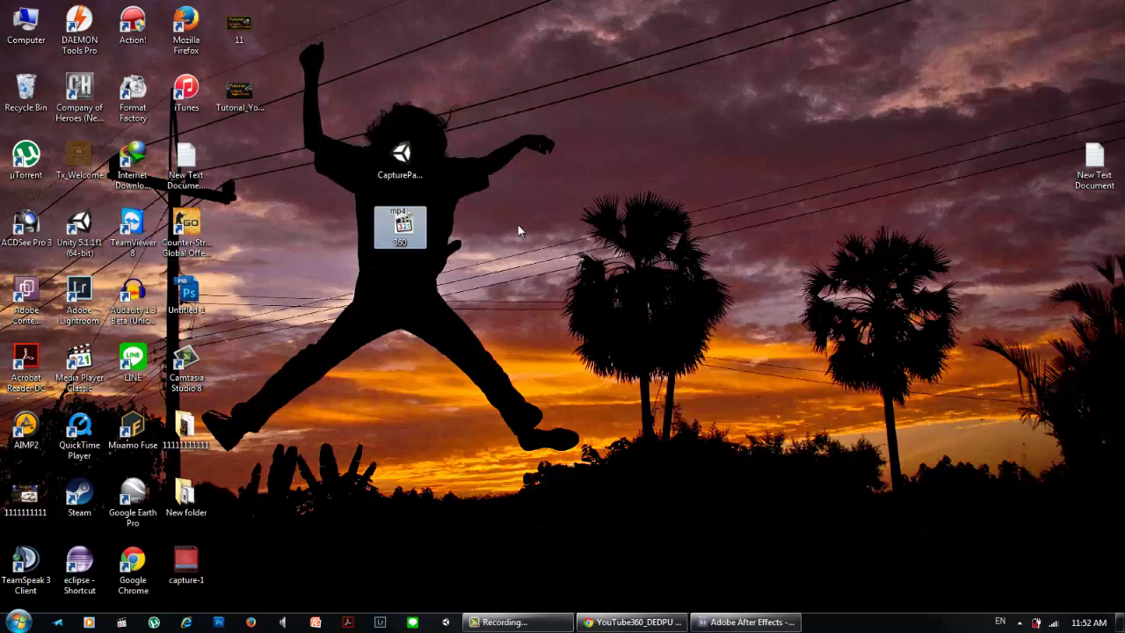
Refresh the desktop twice
right_click(574, 201)
left_click(612, 244)
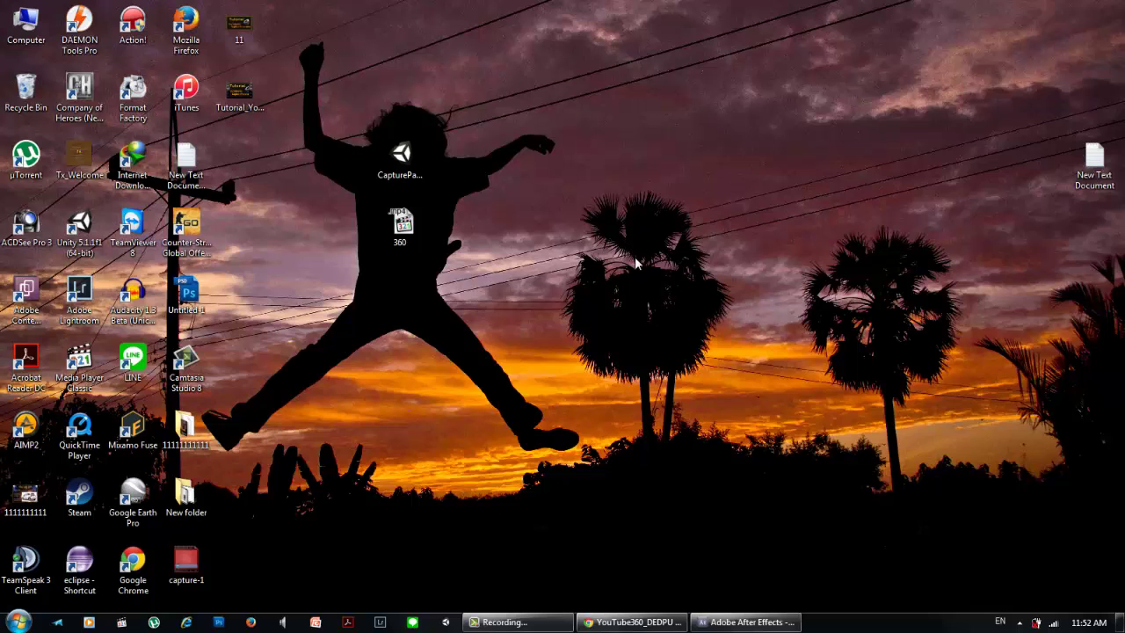
right_click(639, 243)
left_click(650, 271)
Copy the withhamayon.com tutorial link from New Text Document and return to Chrome
double_click(1094, 173)
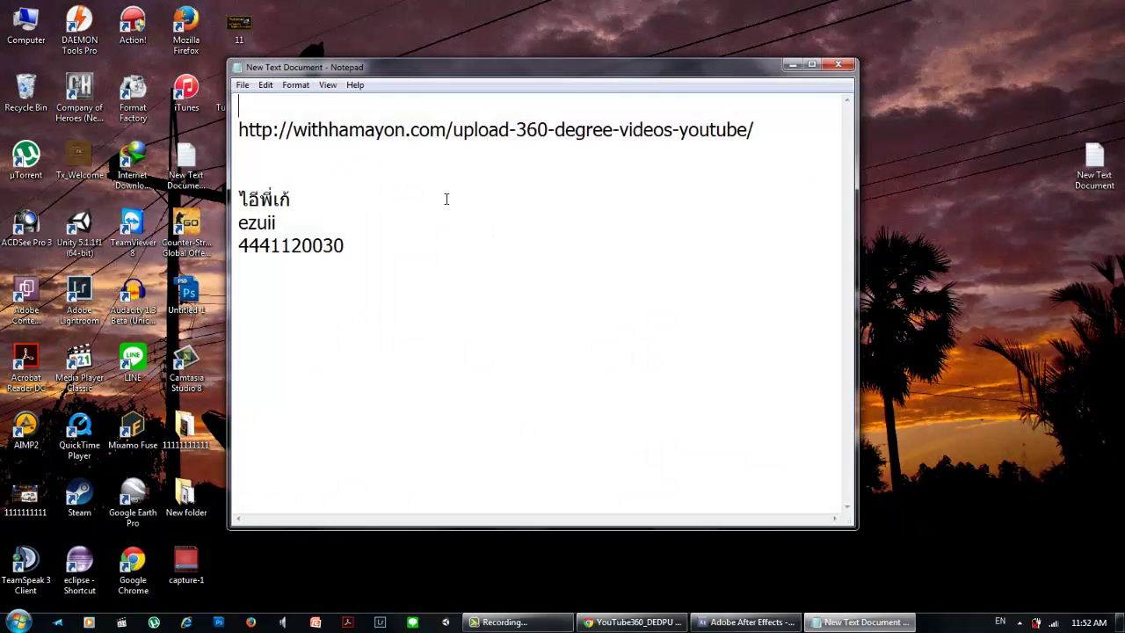
left_click_drag(738, 136, 239, 130)
key("ctrl+c")
left_click(239, 145)
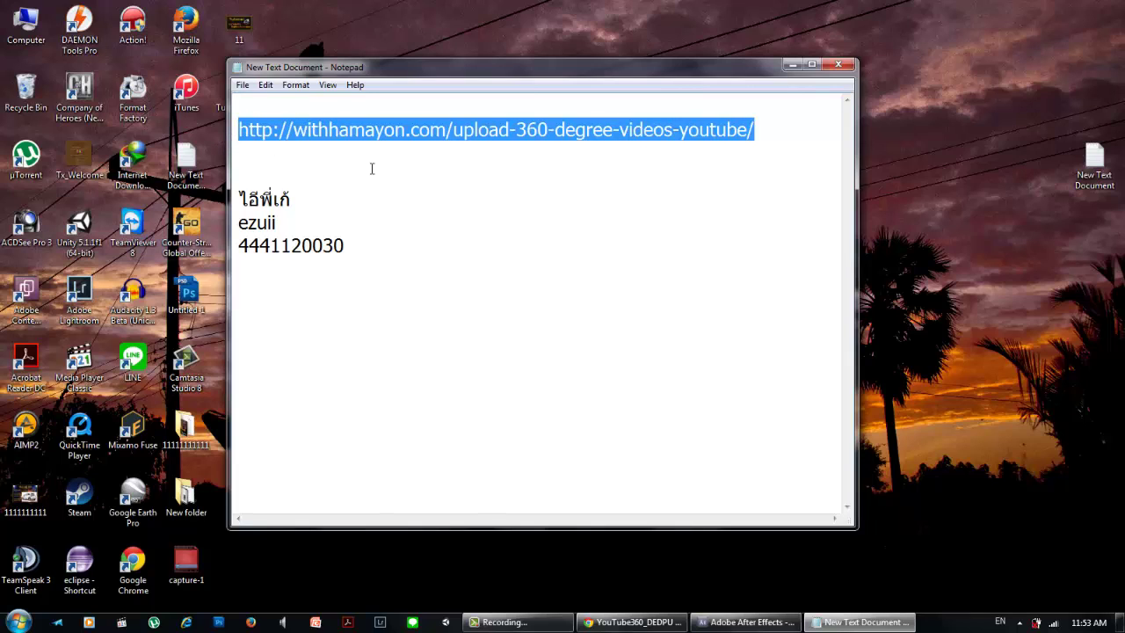
left_click(861, 621)
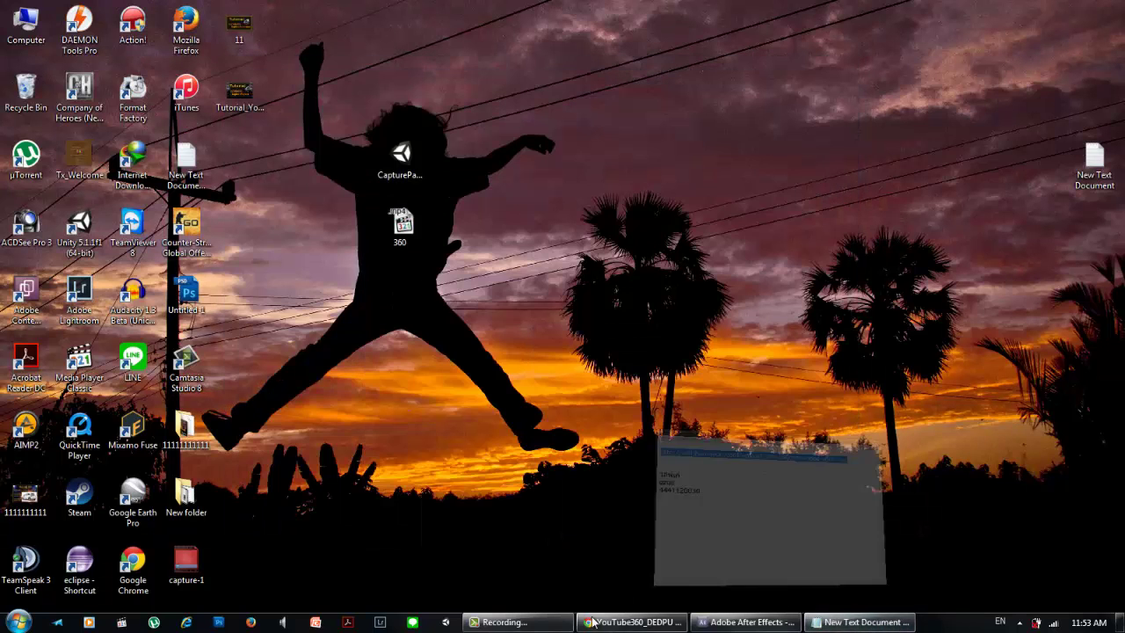
left_click(632, 621)
Load the copied withhamayon.com tutorial link in a new Chrome tab
left_click(156, 10)
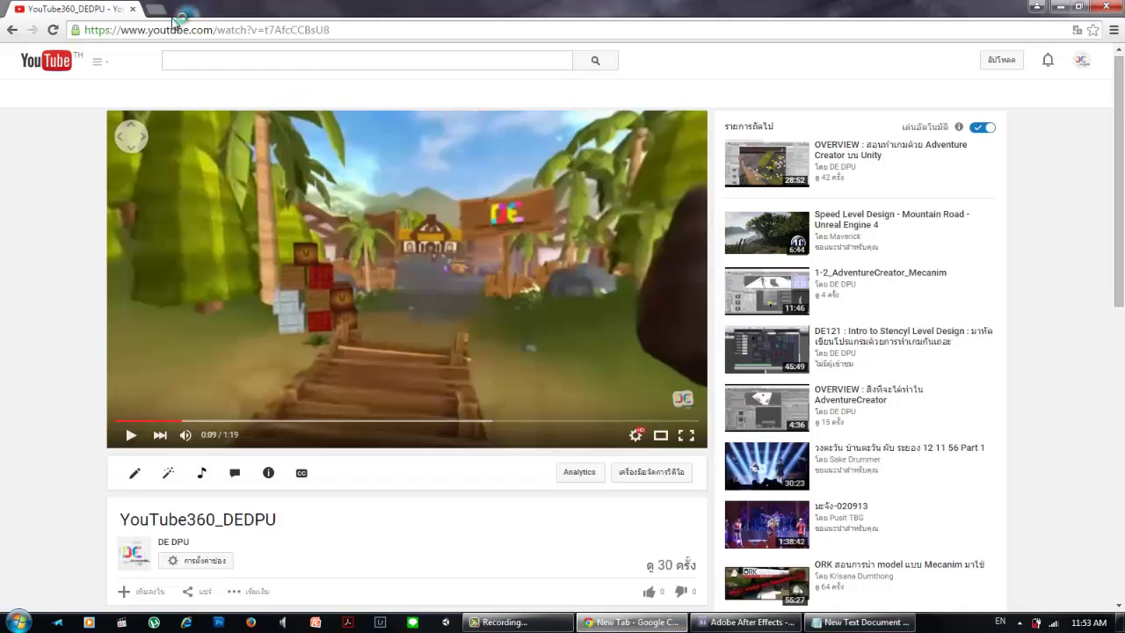
key("ctrl+v")
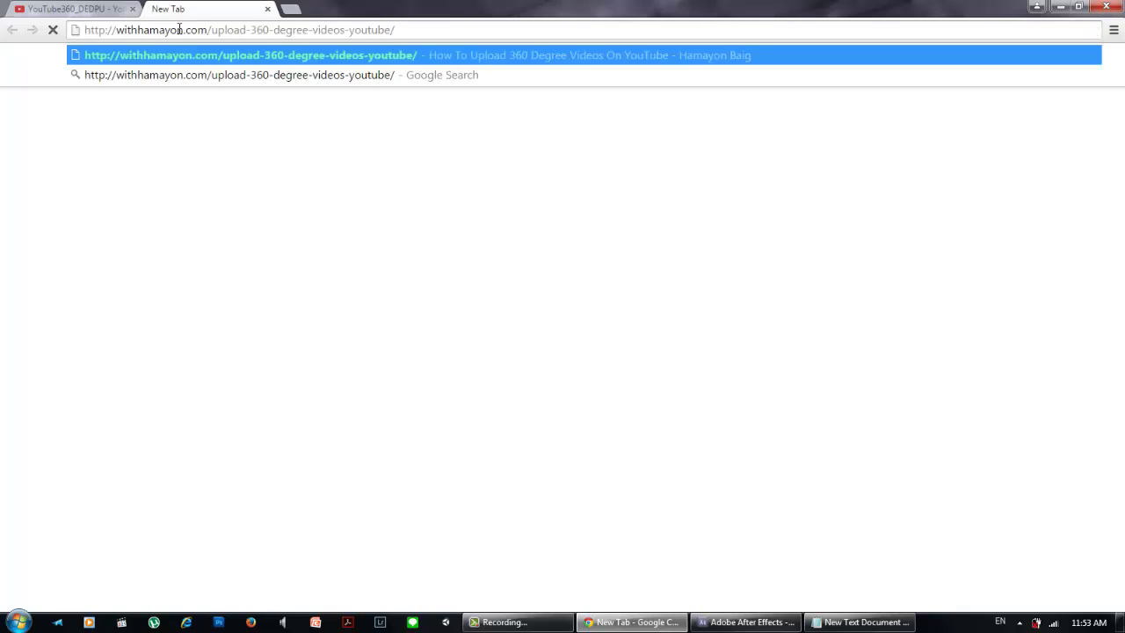
left_click(225, 54)
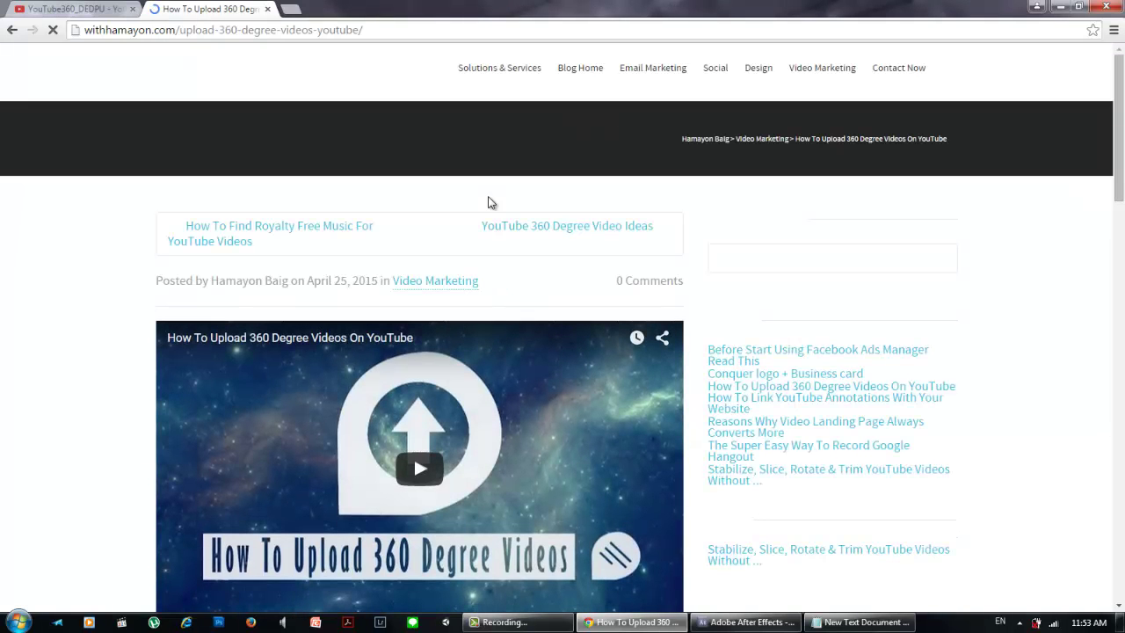
Read through the 'How To Upload 360 Degree Videos' guide to its metadata-app section
scroll(507, 315, "down", 3)
scroll(527, 325, "down", 3)
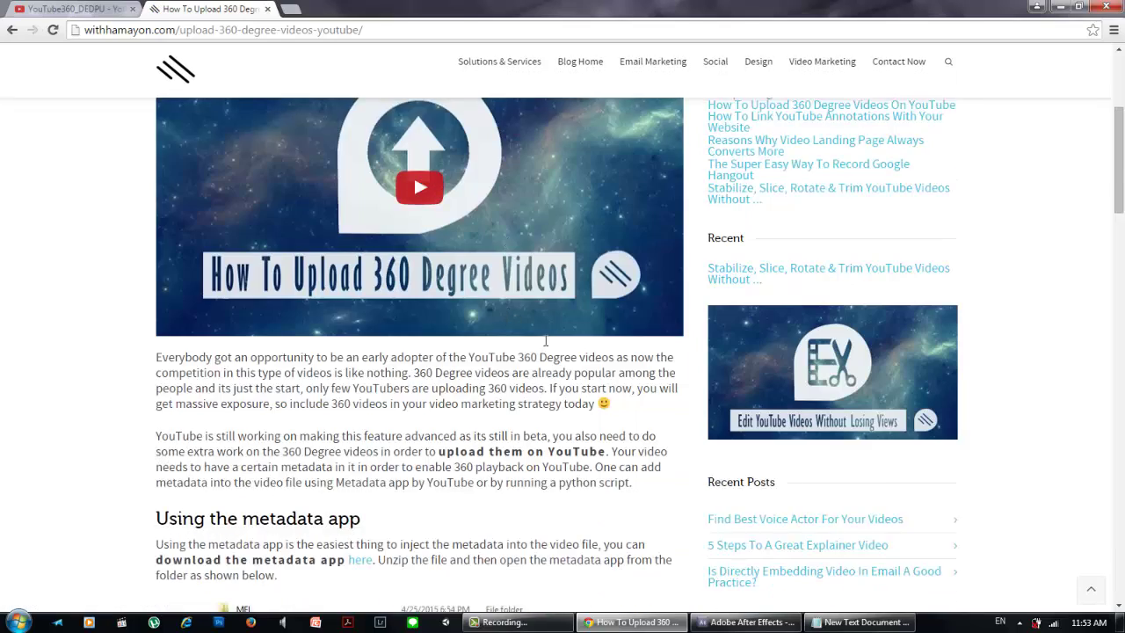
scroll(615, 342, "down", 6)
scroll(418, 265, "up", 3)
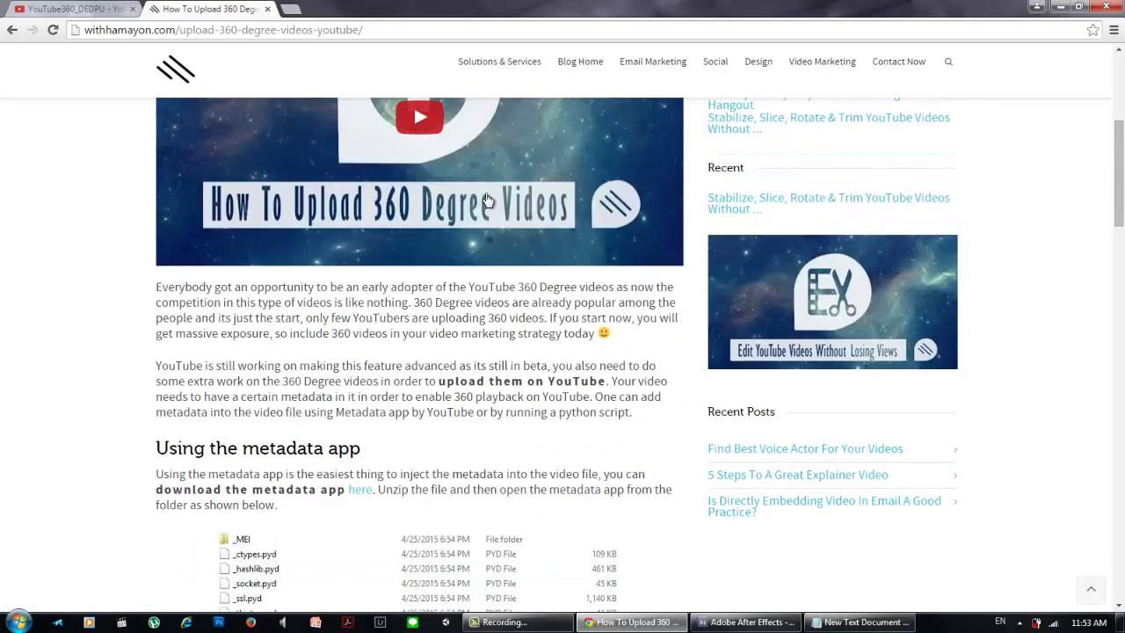
scroll(505, 272, "down", 10)
scroll(503, 283, "down", 5)
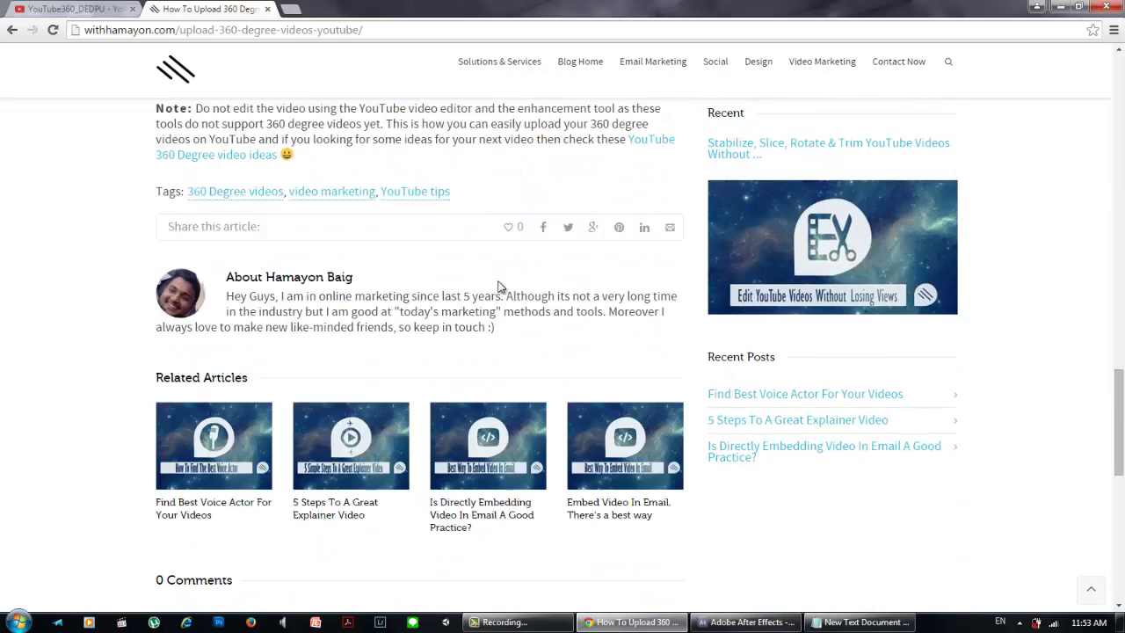
scroll(508, 296, "up", 5)
scroll(512, 322, "up", 4)
scroll(510, 321, "down", 5)
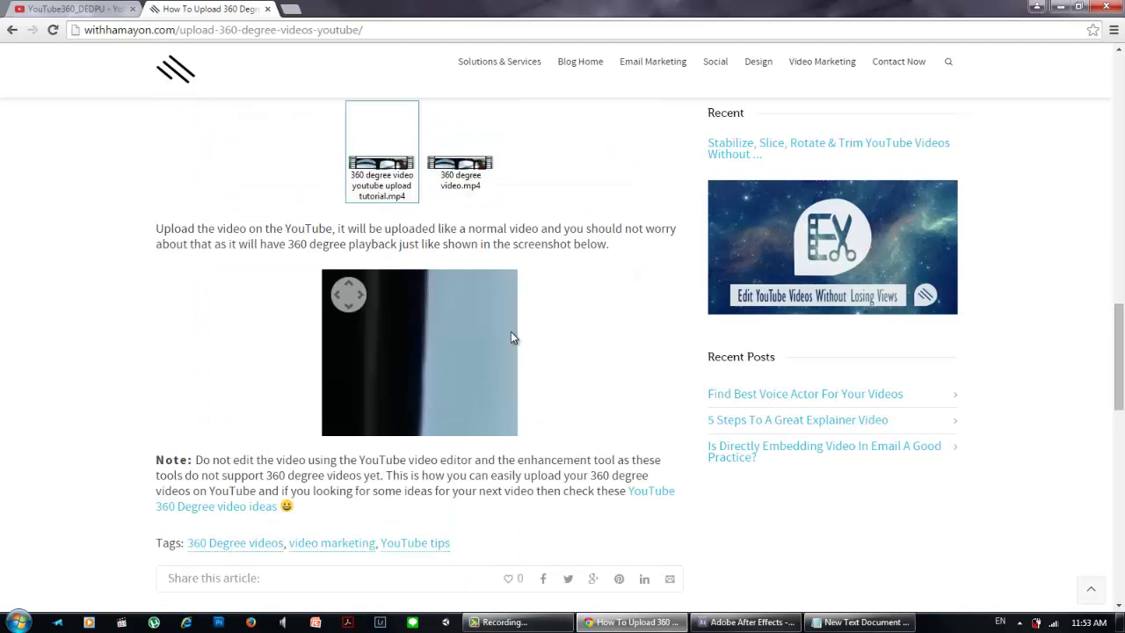
scroll(511, 331, "down", 4)
scroll(504, 329, "up", 3)
scroll(504, 332, "up", 2)
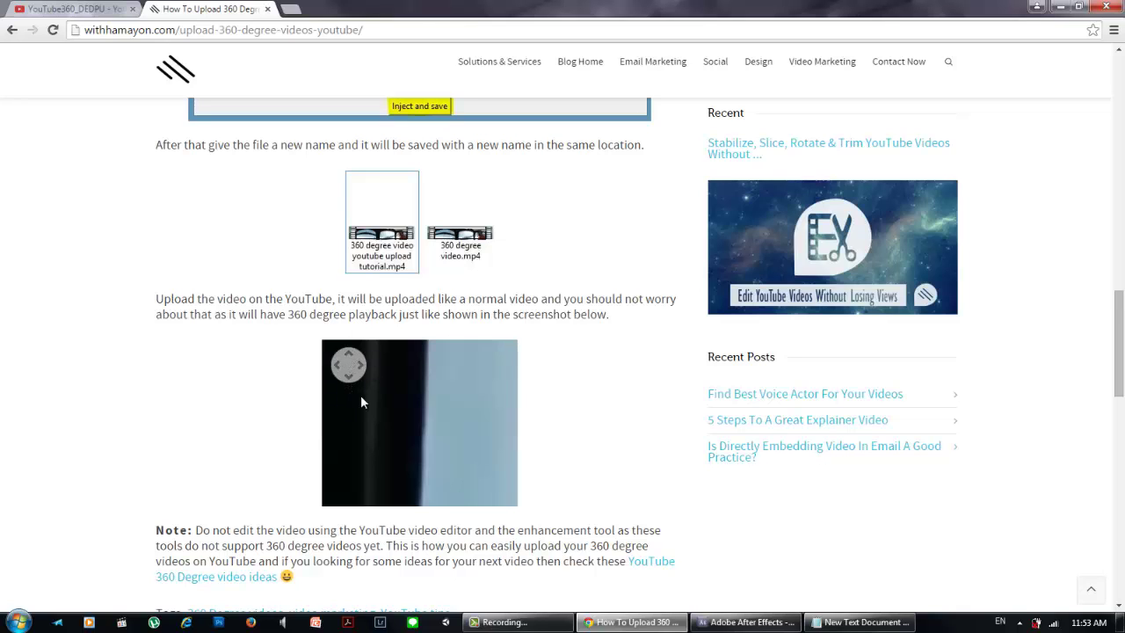
scroll(380, 378, "up", 4)
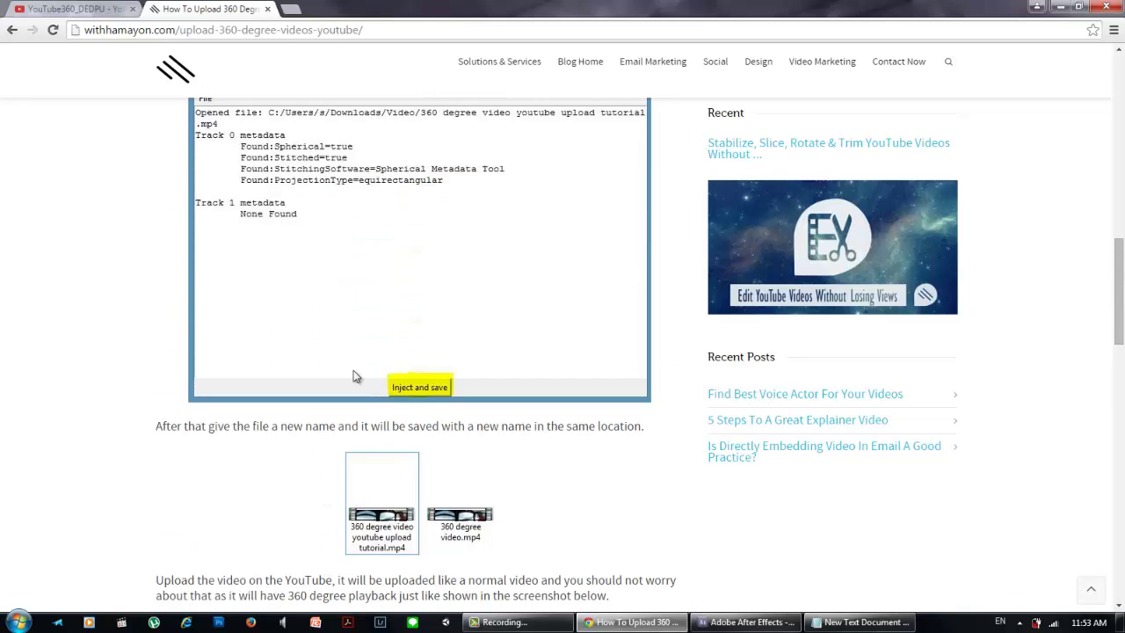
scroll(407, 422, "down", 2)
scroll(410, 437, "up", 5)
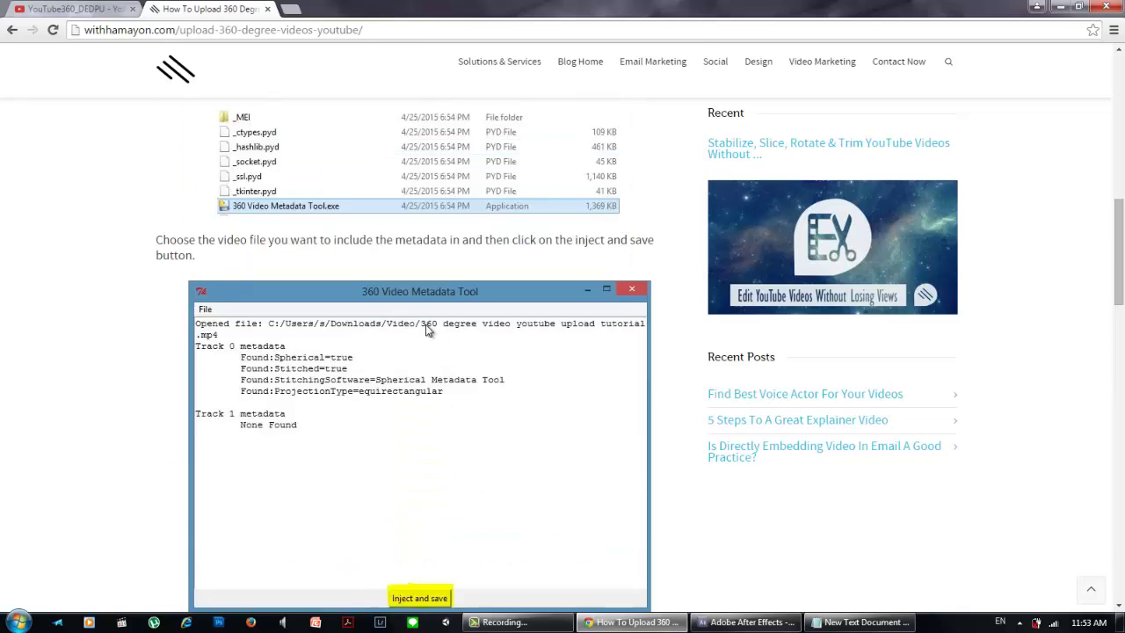
scroll(413, 404, "up", 5)
scroll(428, 370, "up", 2)
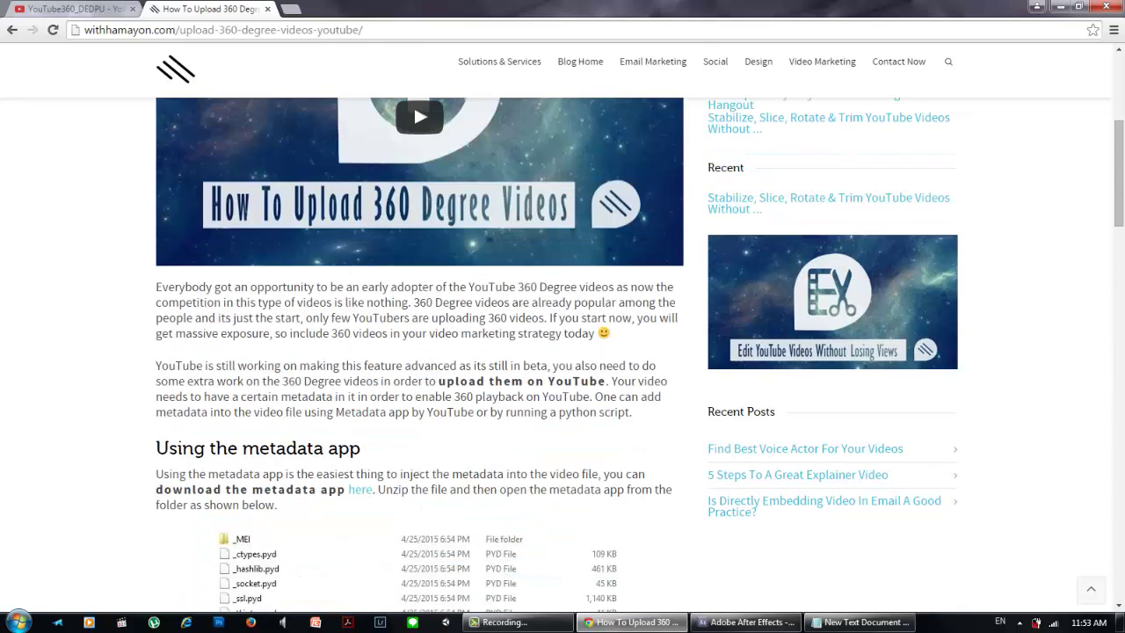
left_click(633, 621)
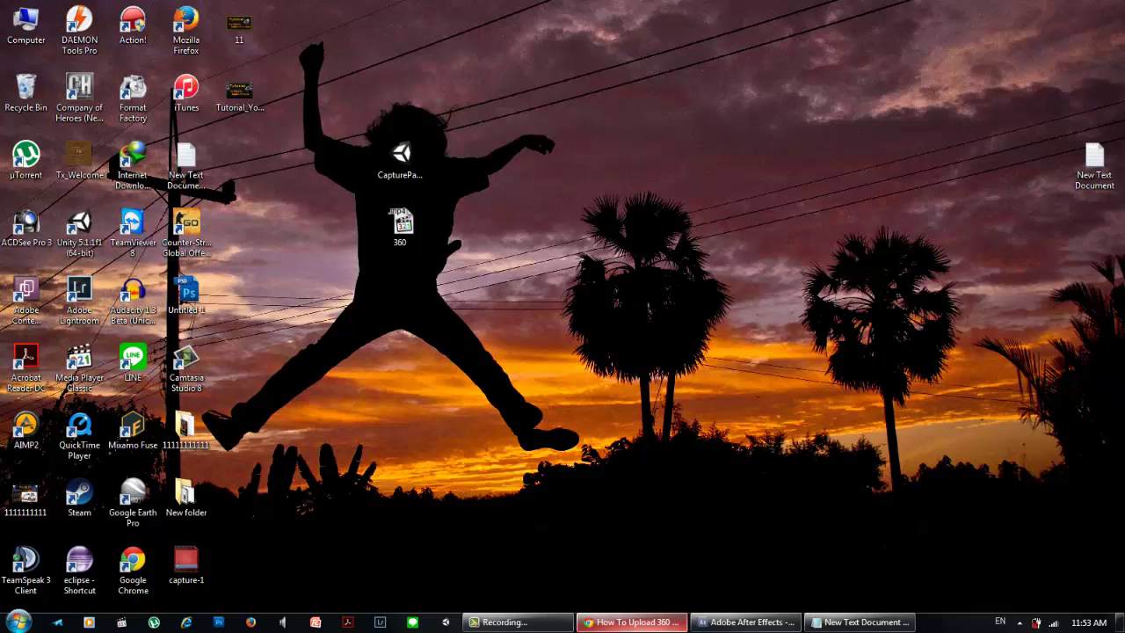
left_click(633, 622)
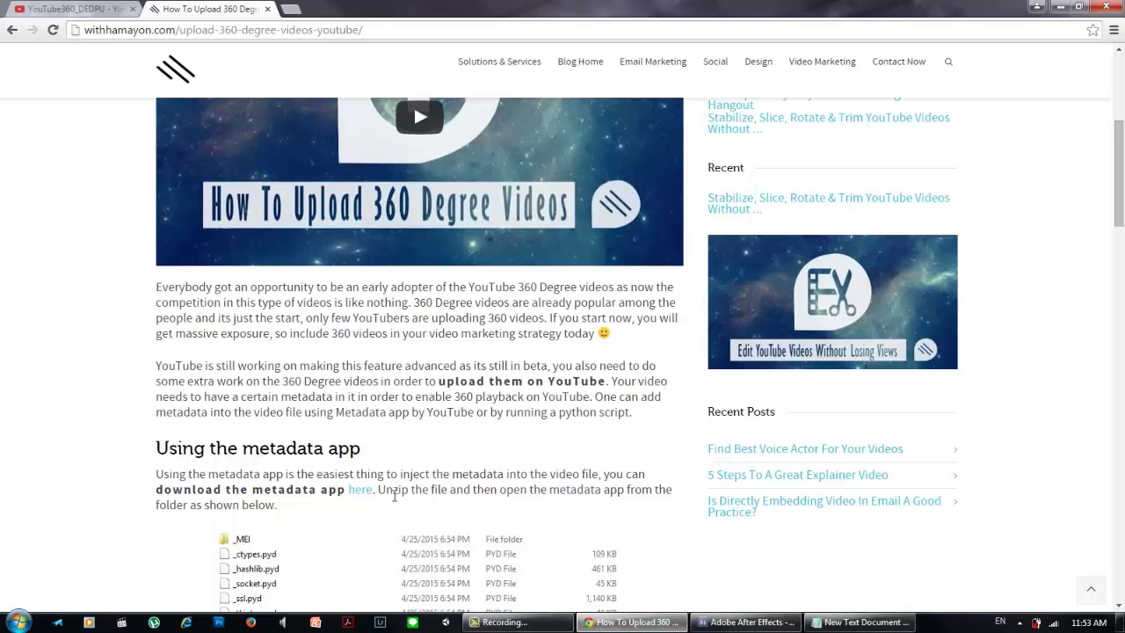
Download the 360 Video Metadata Tool zip from the article and follow its progress
left_click(367, 425)
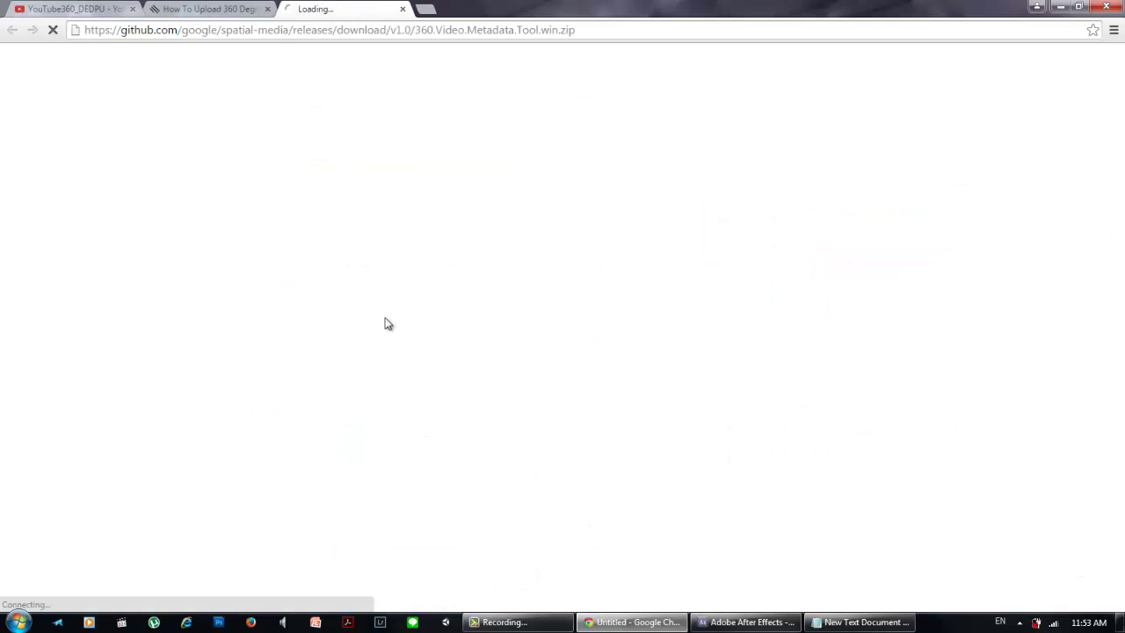
left_click(201, 8)
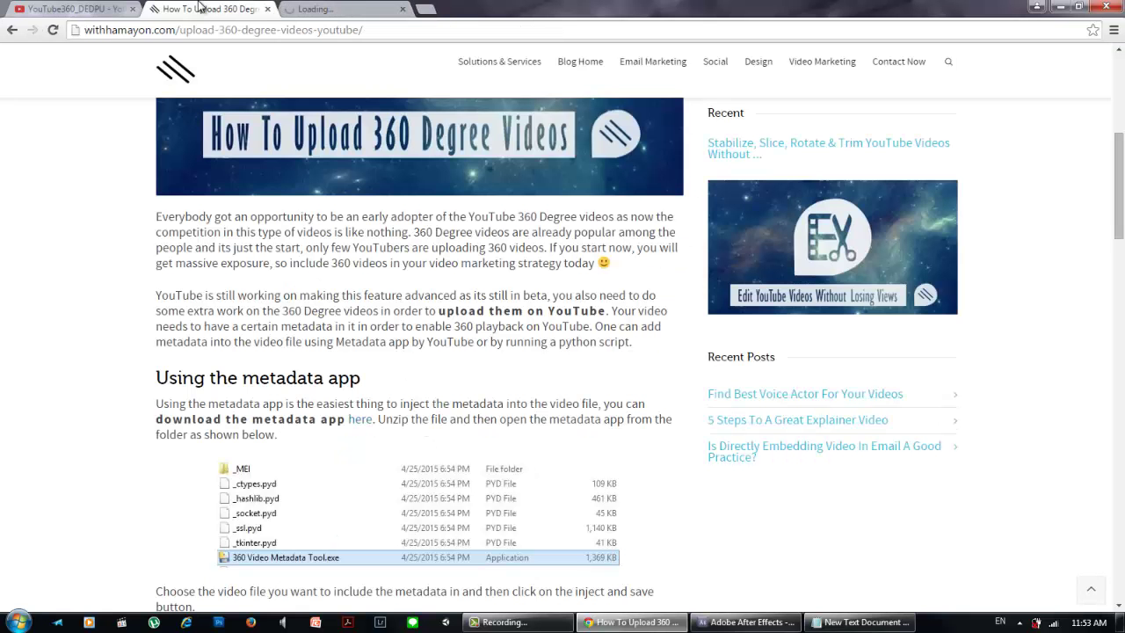
left_click(298, 8)
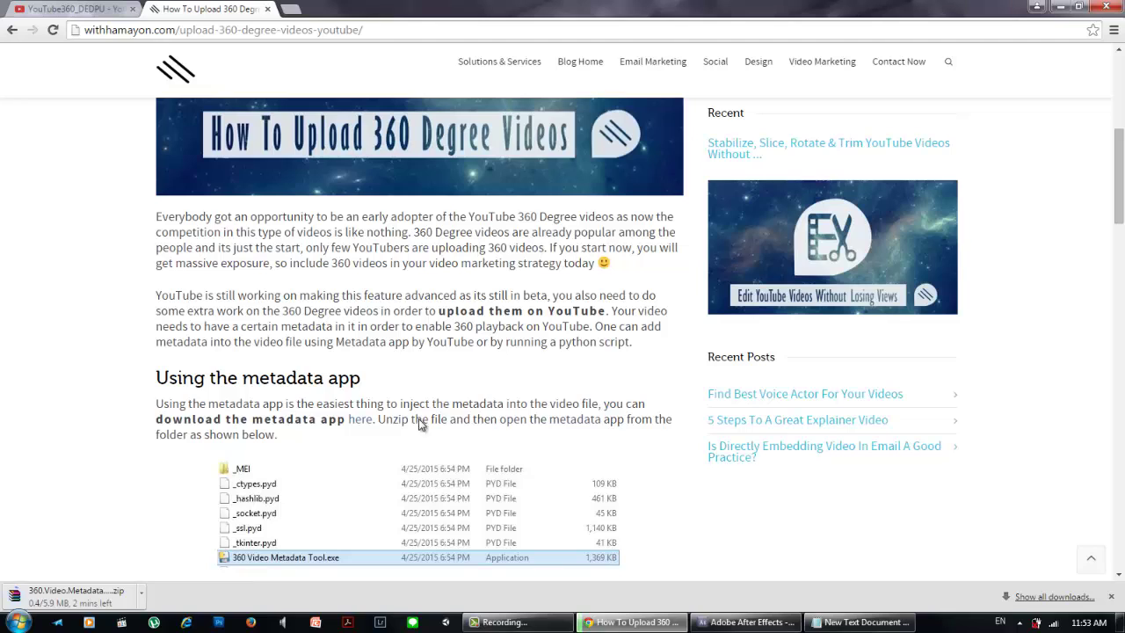
scroll(123, 563, "down", 1)
scroll(123, 563, "down", 1)
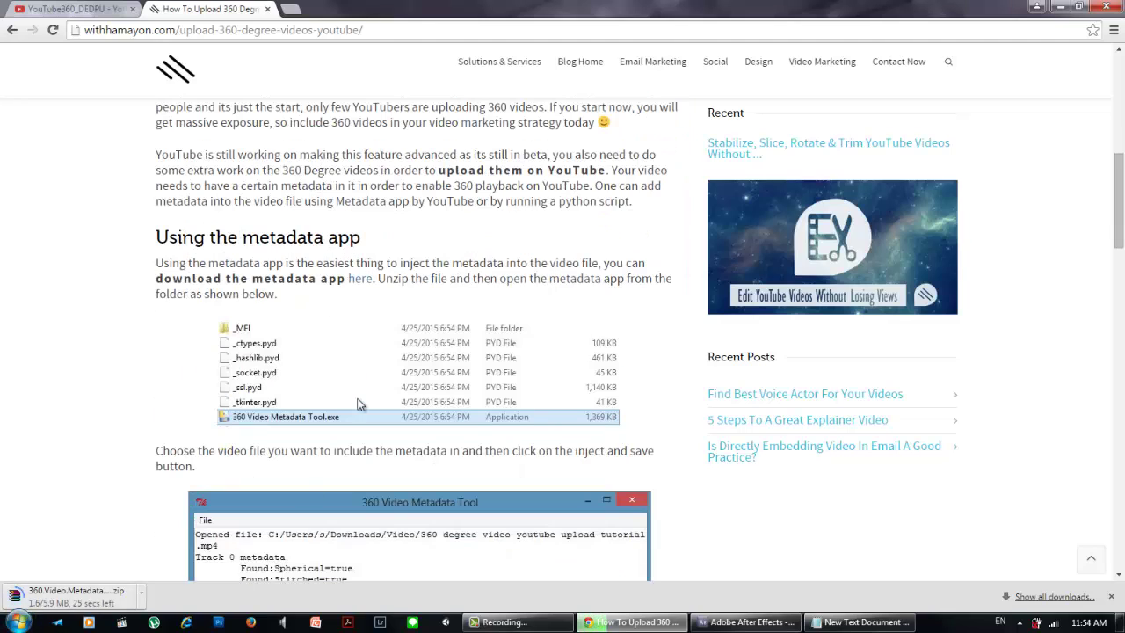
scroll(359, 400, "up", 2)
scroll(404, 343, "down", 1)
scroll(406, 344, "up", 1)
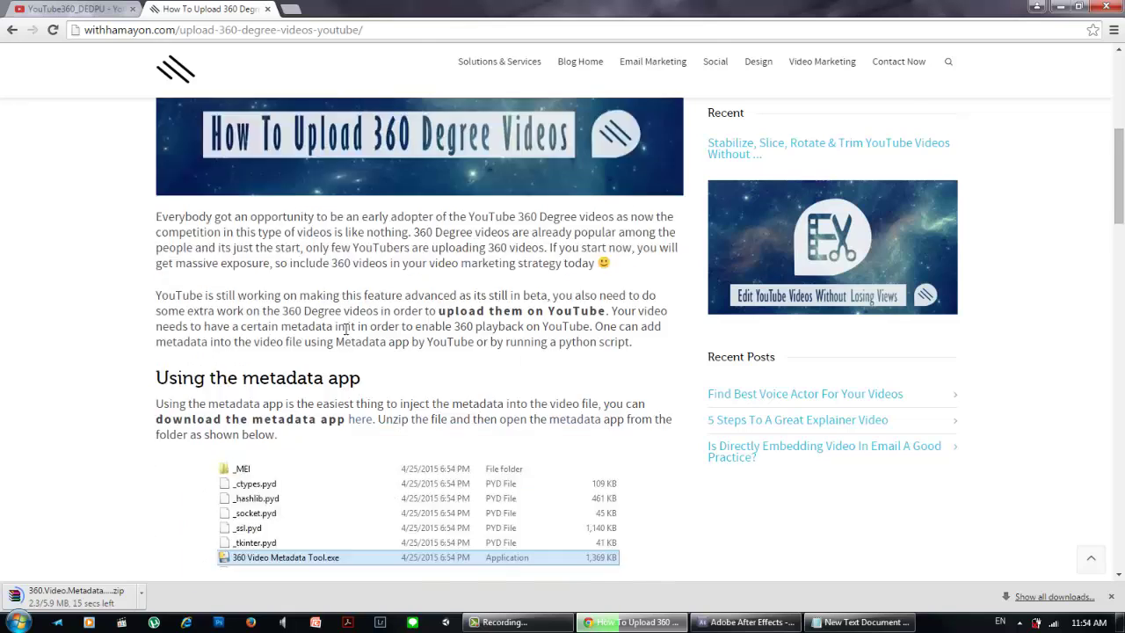
scroll(409, 348, "up", 1)
scroll(413, 349, "down", 2)
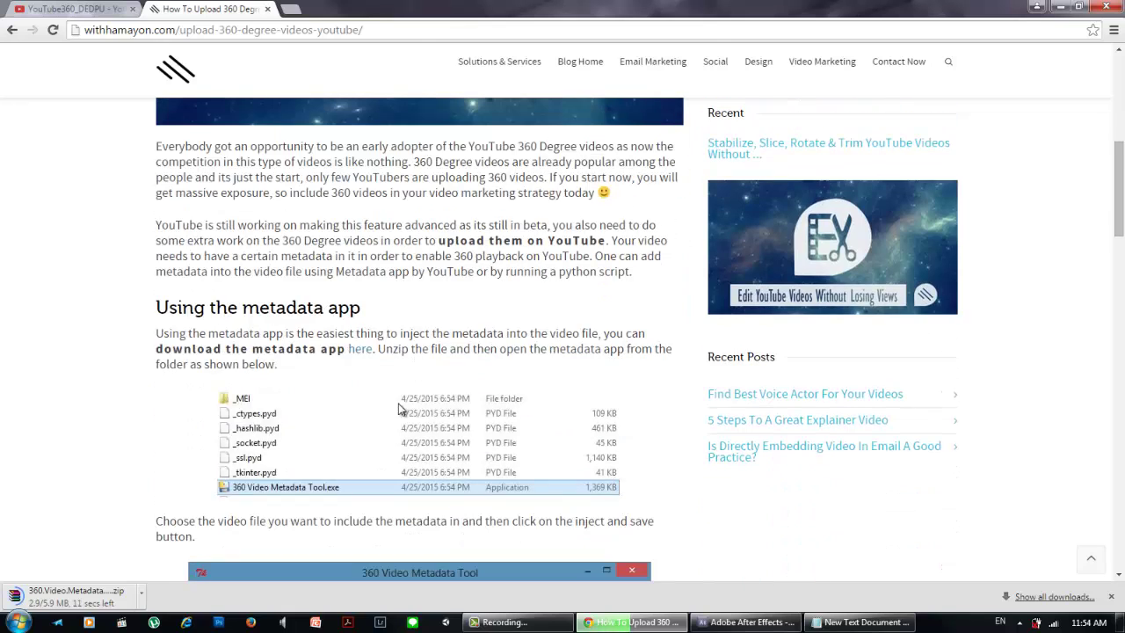
scroll(418, 394, "down", 6)
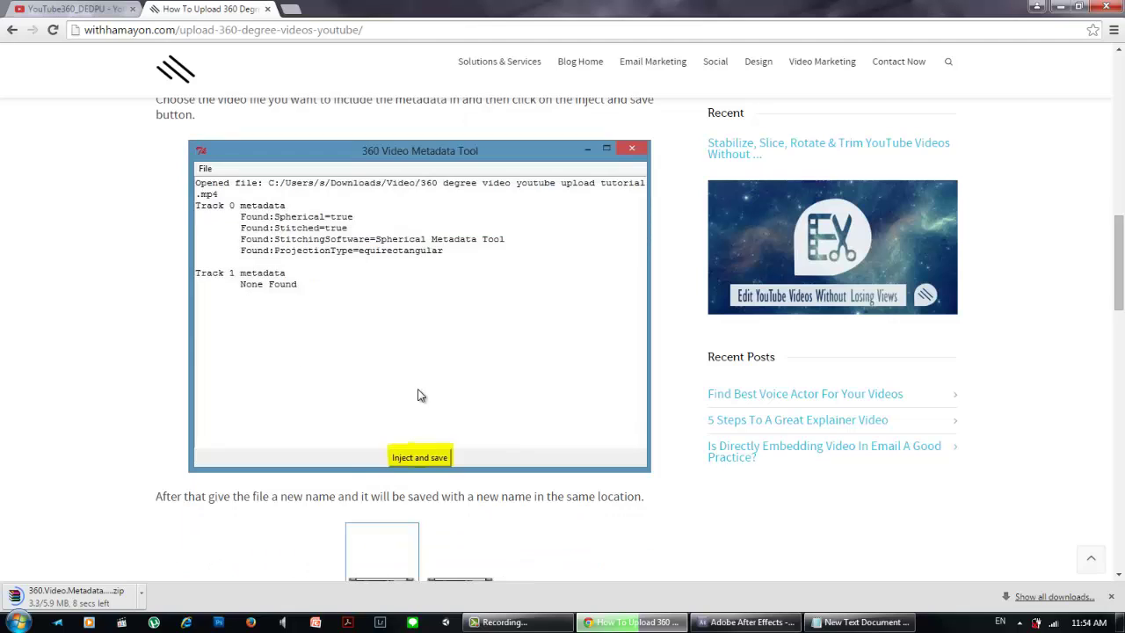
scroll(424, 395, "down", 1)
scroll(430, 424, "down", 4)
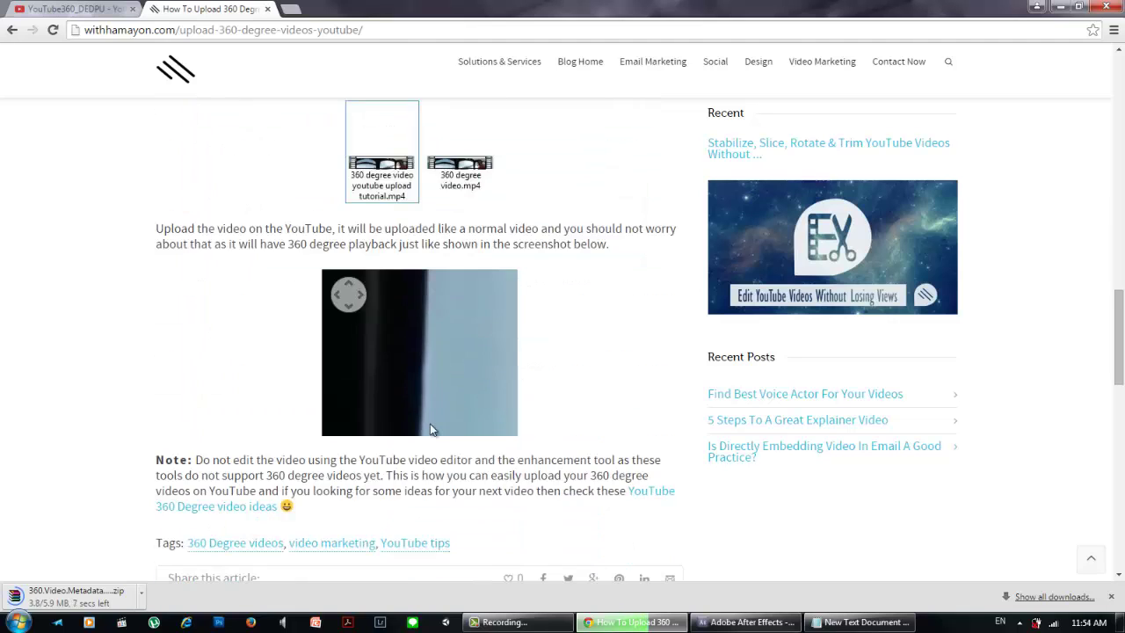
scroll(430, 423, "down", 2)
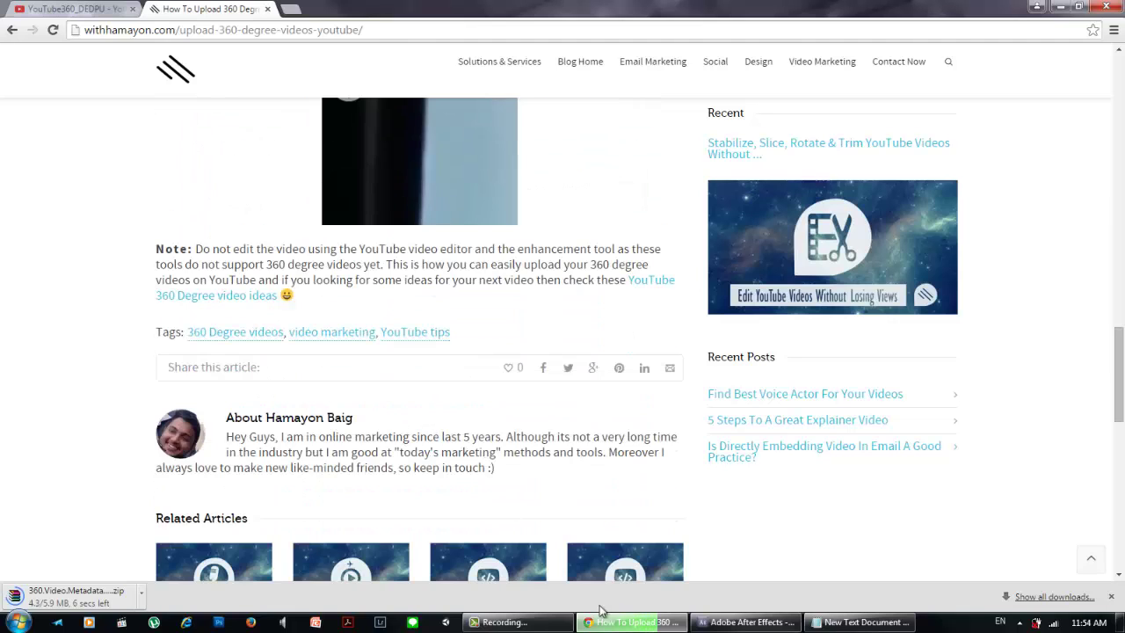
Minimize Chrome so the Windows desktop is showing
mouse_move(668, 627)
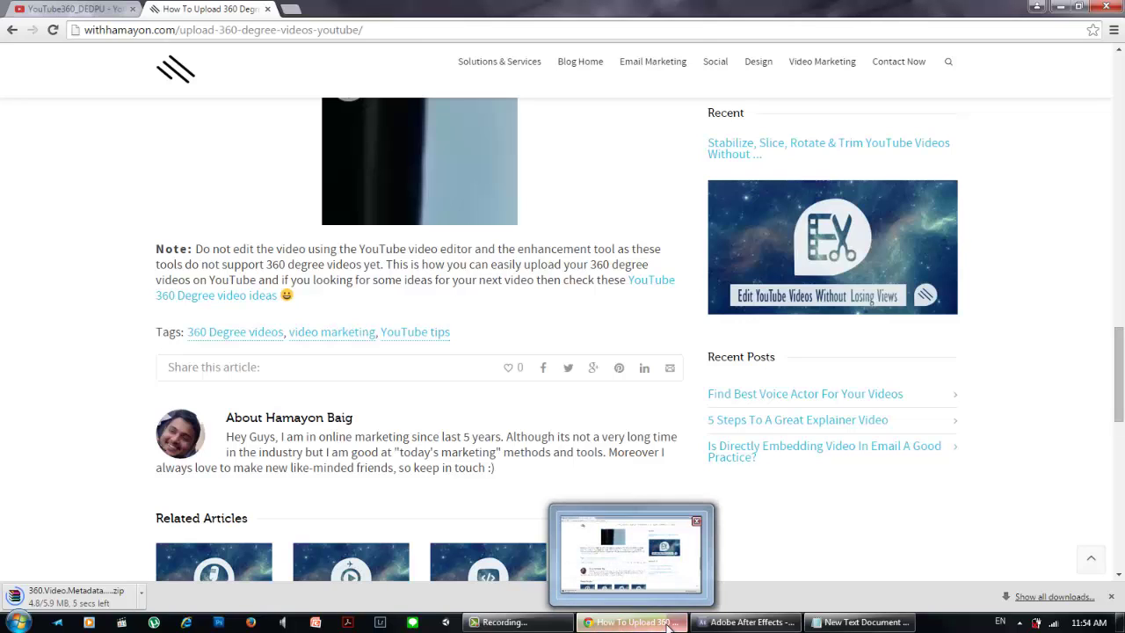
left_click(558, 622)
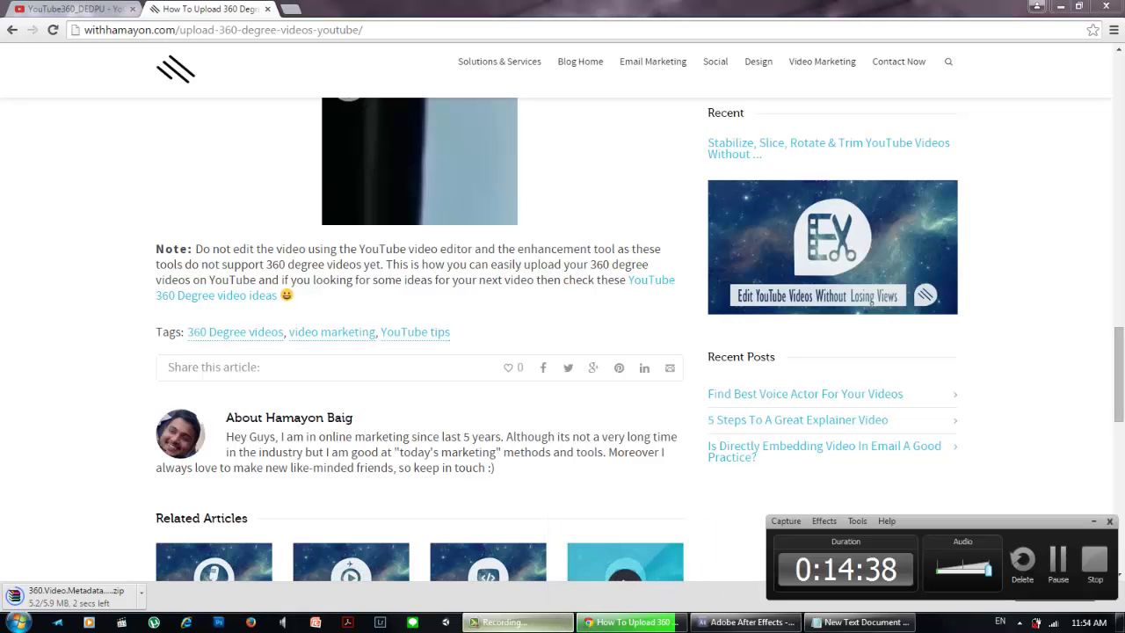
left_click(514, 624)
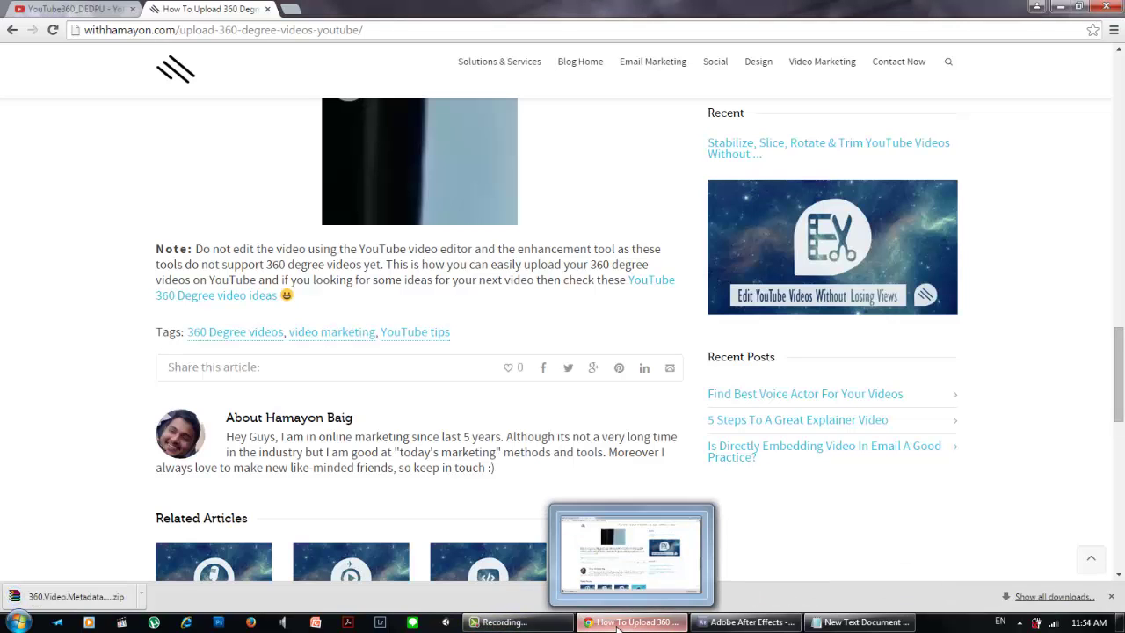
left_click(652, 625)
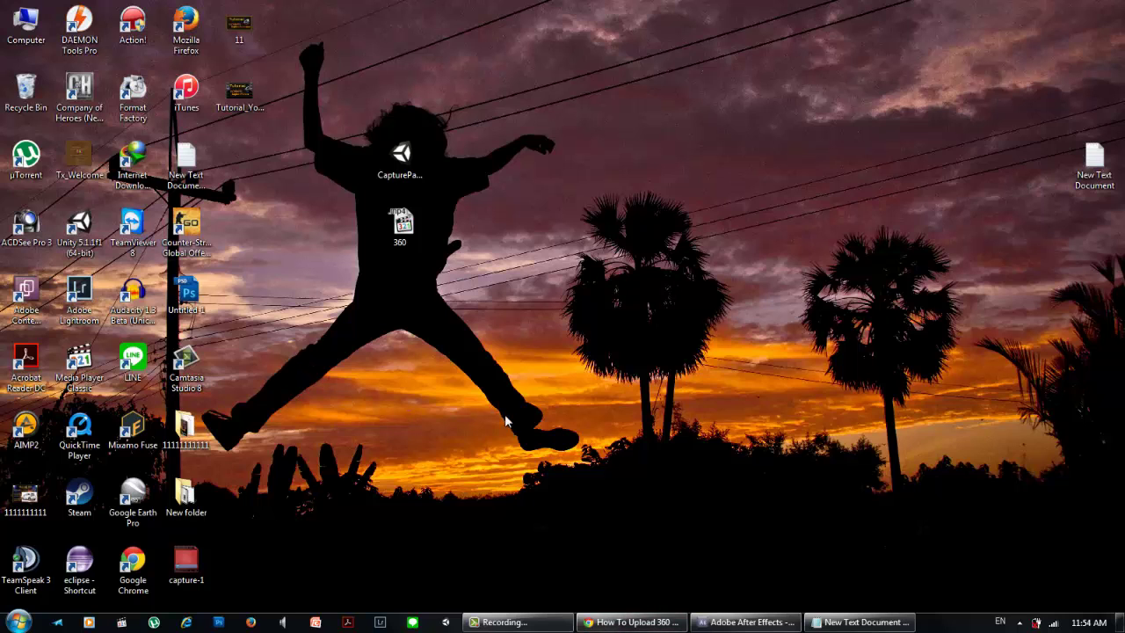
Open the metadata tool zip in WinRAR and drag its exe onto the desktop
left_click(647, 622)
left_click(109, 603)
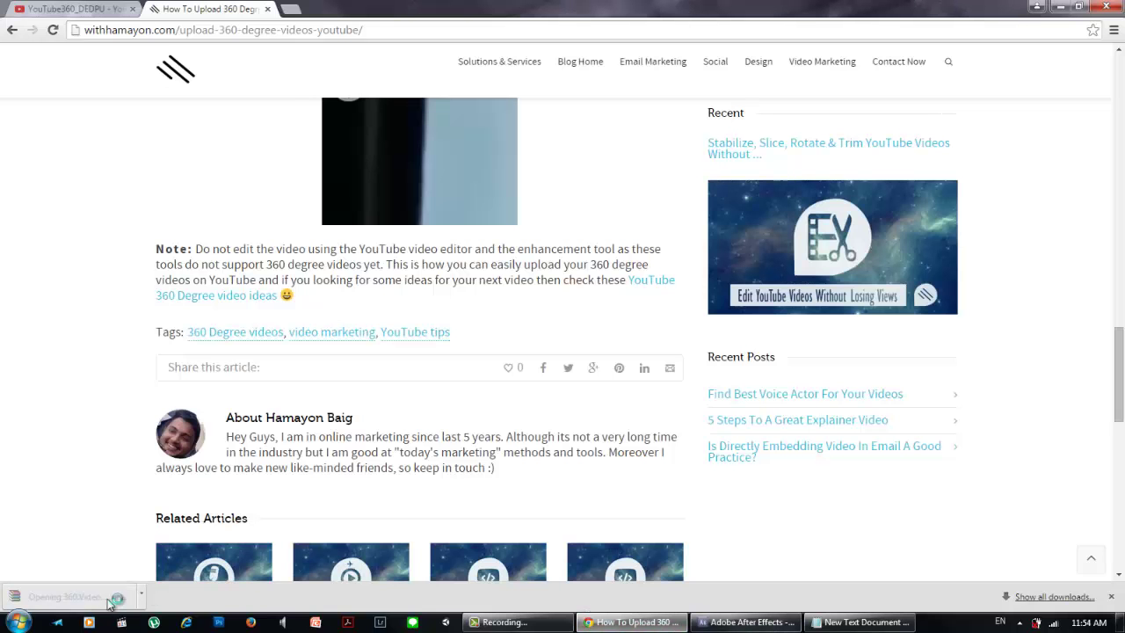
left_click(1060, 10)
left_click_drag(367, 197, 1042, 230)
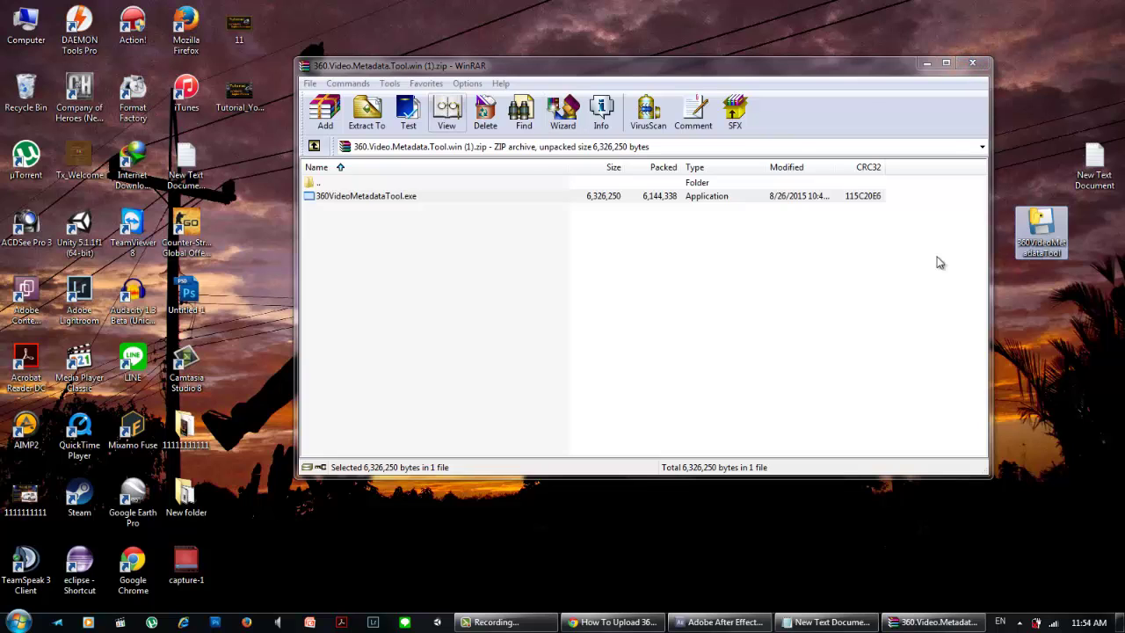
From the Downloads folder, copy 360.Video.Metadata.Tool.win (1).zip onto the desktop
mouse_move(743, 68)
left_mouse_down()
mouse_move(774, 218)
mouse_move(669, 95)
left_mouse_up()
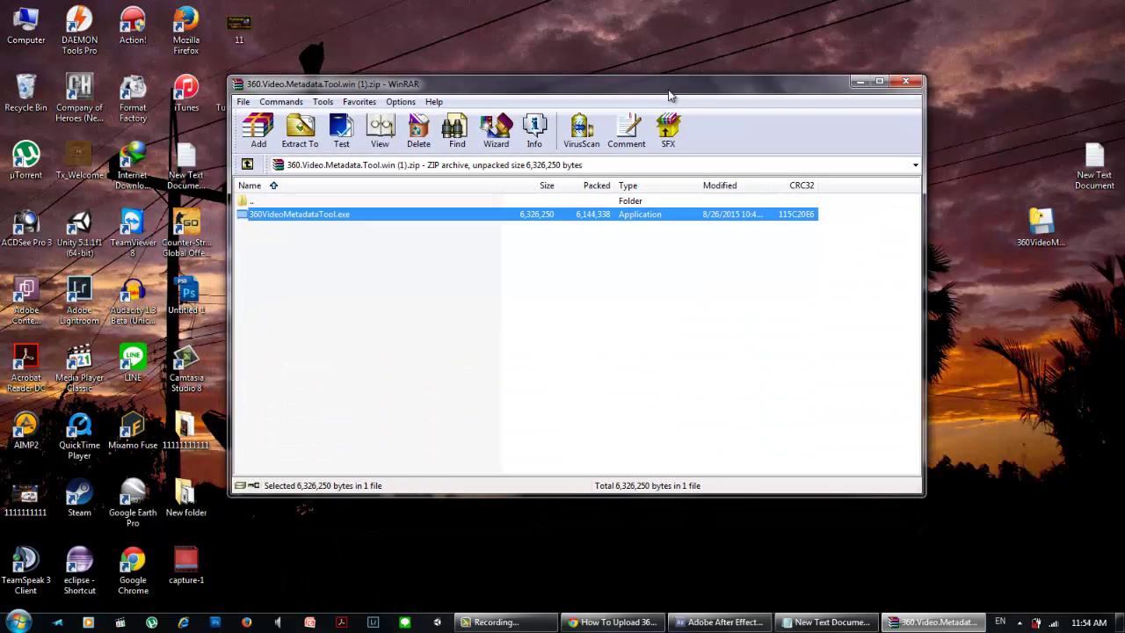
left_click(246, 164)
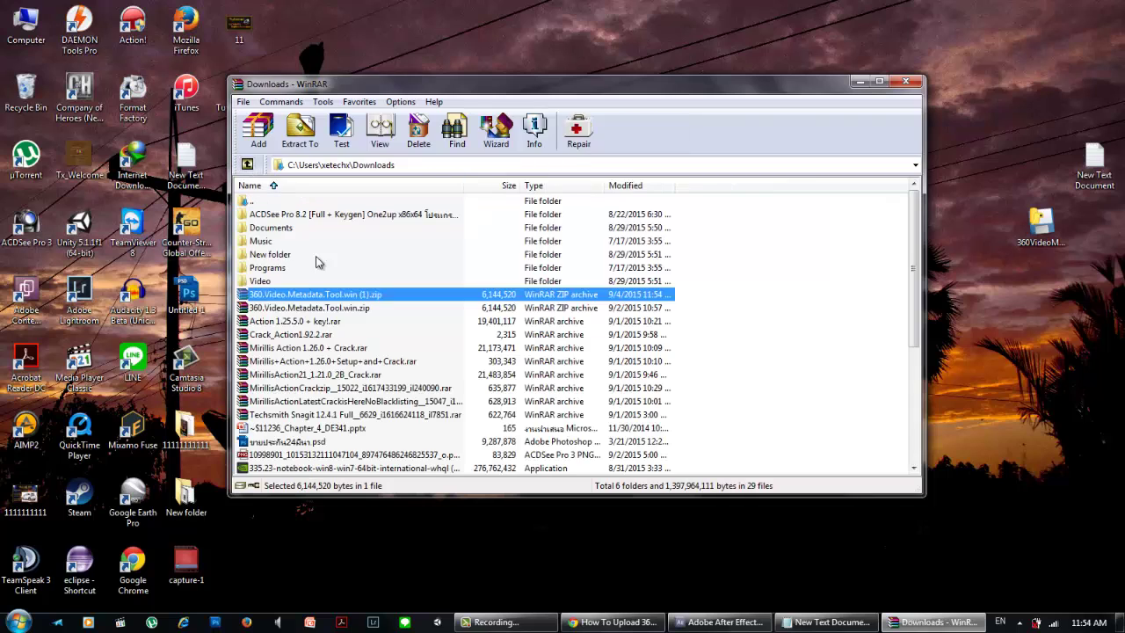
left_click(273, 281)
left_click(303, 296)
left_click_drag(442, 296, 1010, 306)
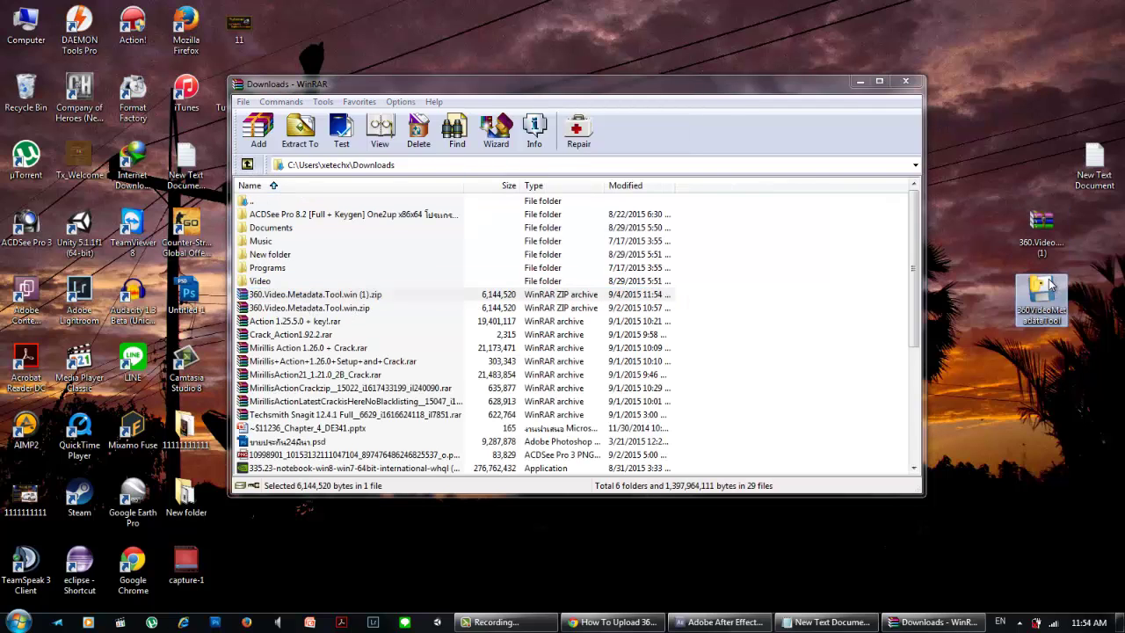
Delete the stray exe from the desktop and close WinRAR
key("Delete")
key("Return")
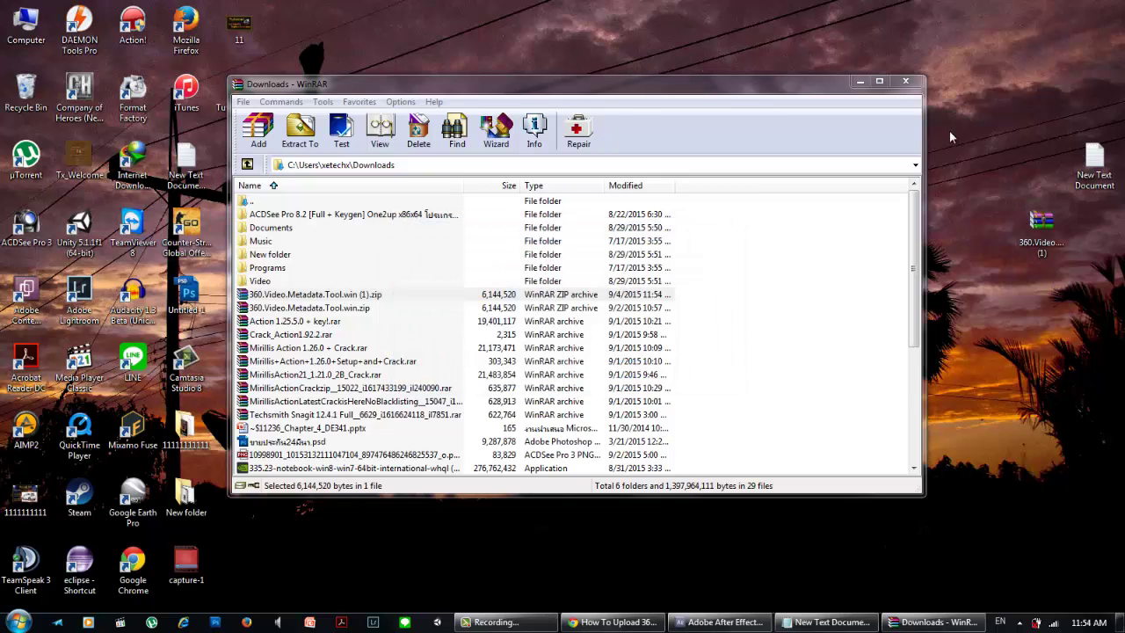
left_click(905, 81)
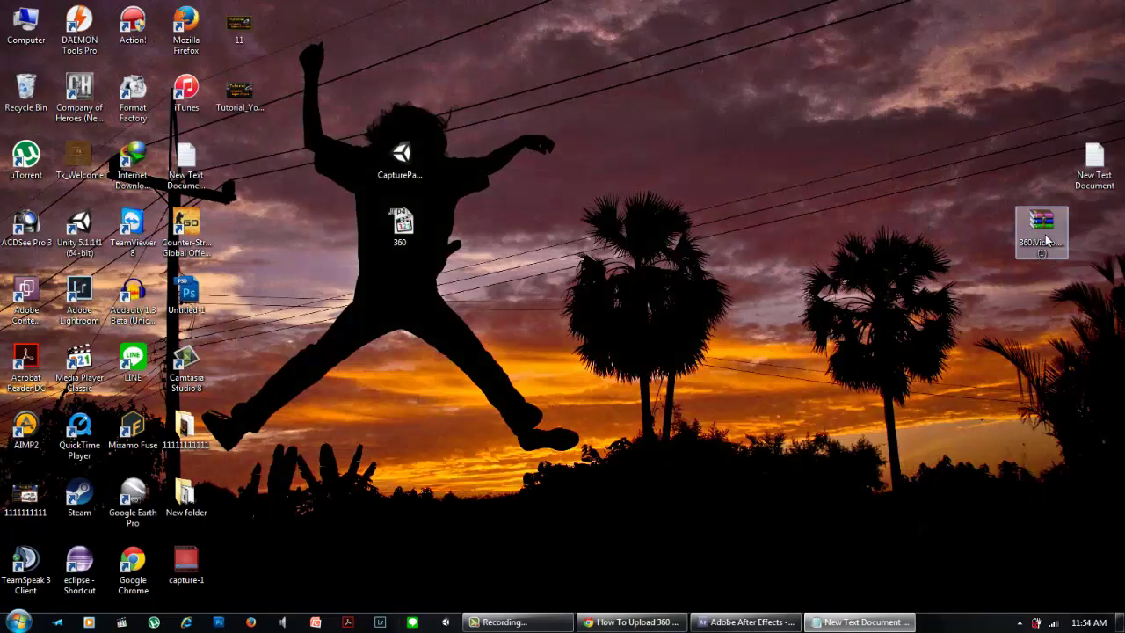
Extract the zip to a 360.Video.Metadata.Tool.win (1) folder, centre it and open it
right_click(1050, 234)
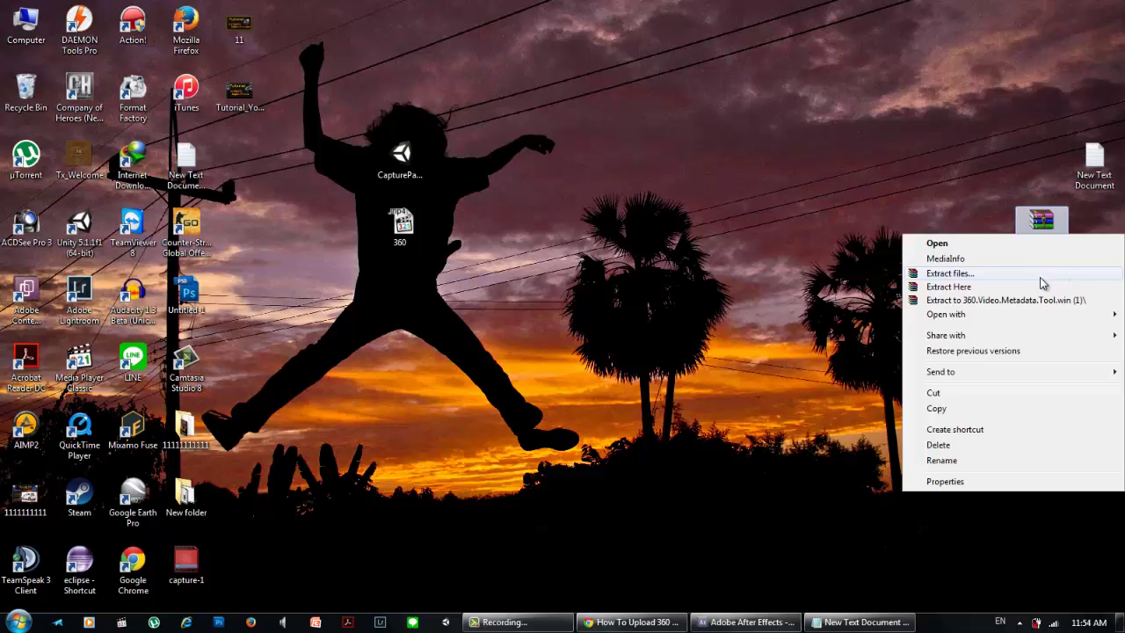
left_click(993, 301)
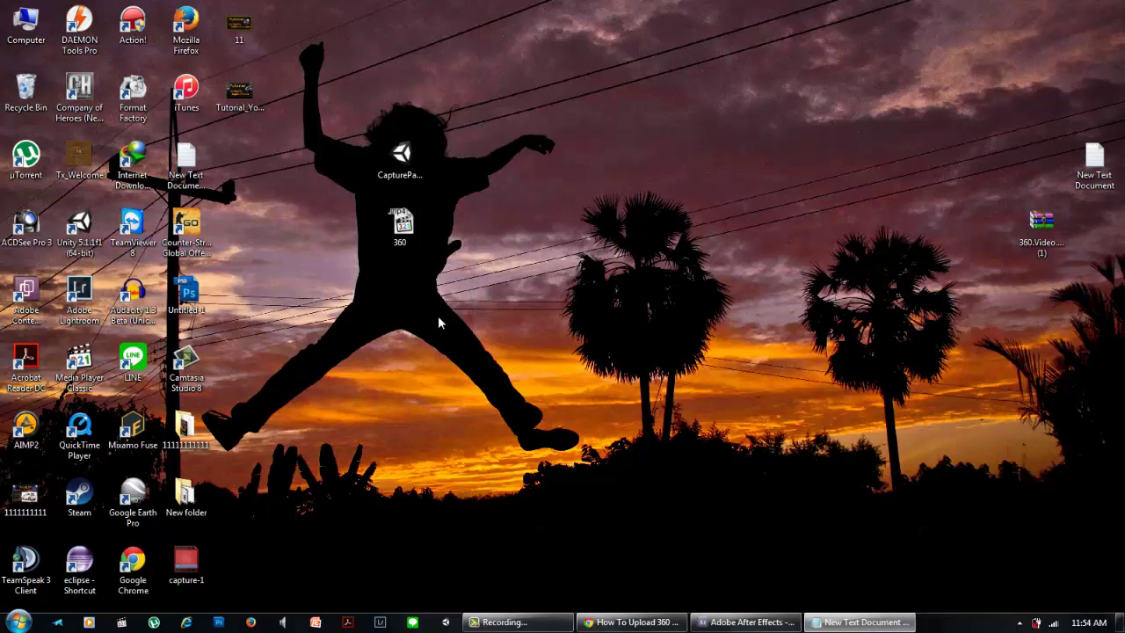
left_click_drag(242, 167, 457, 308)
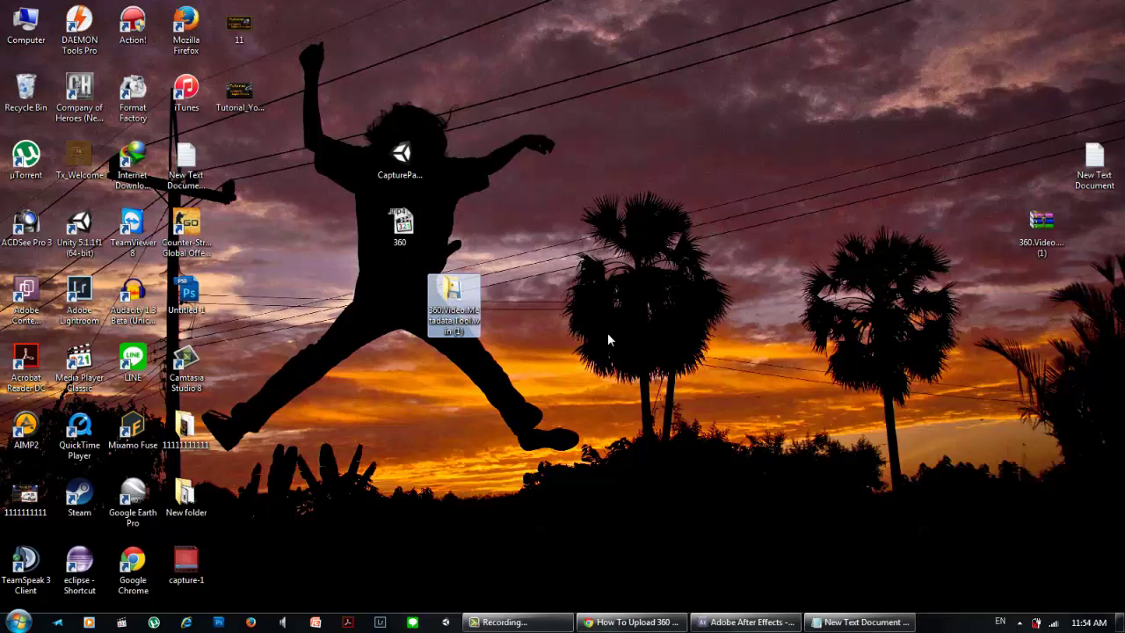
left_click(540, 264)
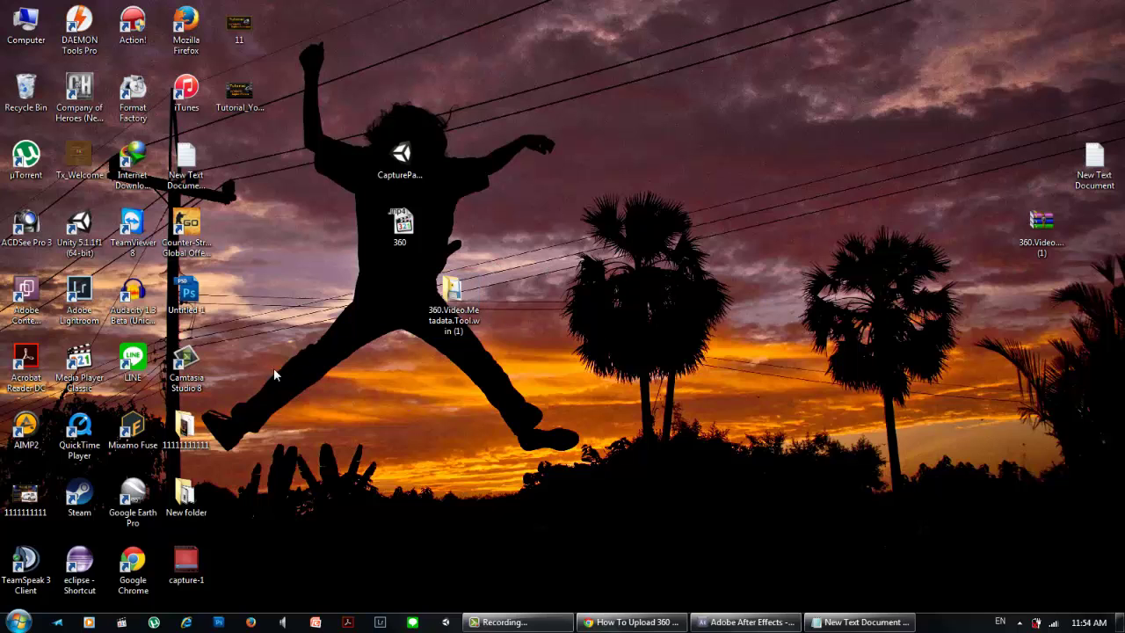
double_click(451, 297)
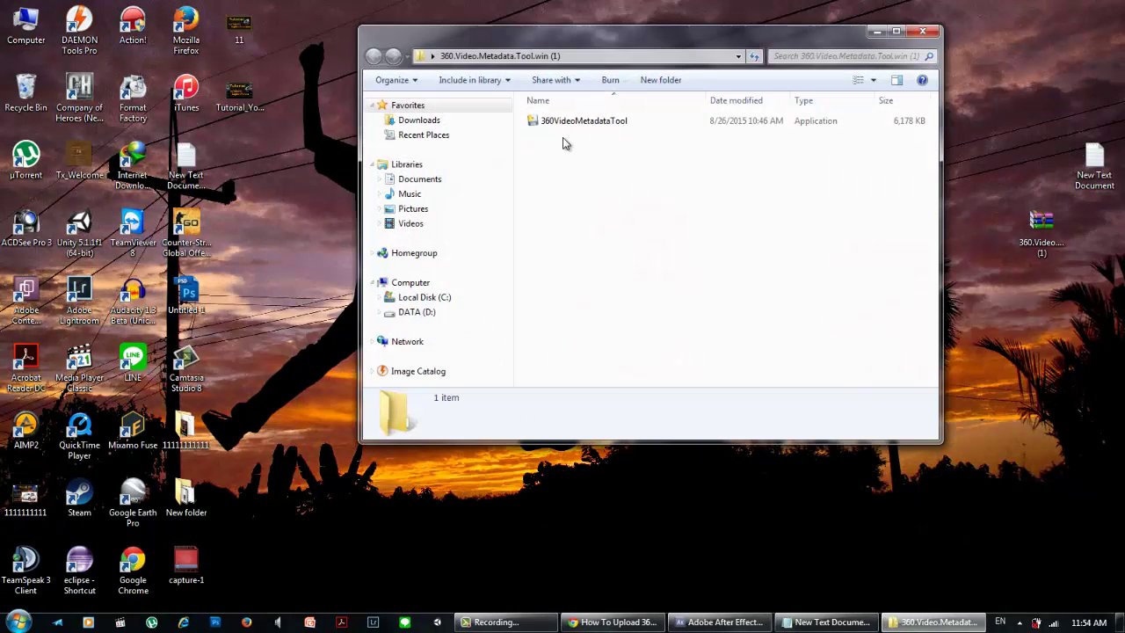
left_click_drag(480, 51, 571, 58)
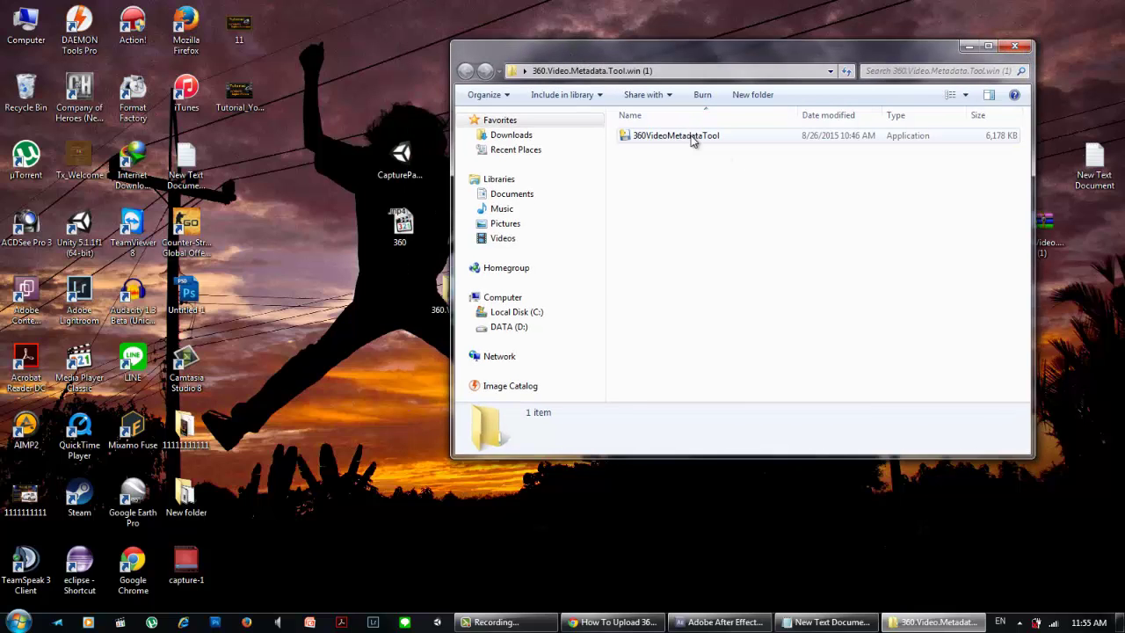
Open the Recycle Bin from the desktop
left_click(20, 104)
left_click(24, 98)
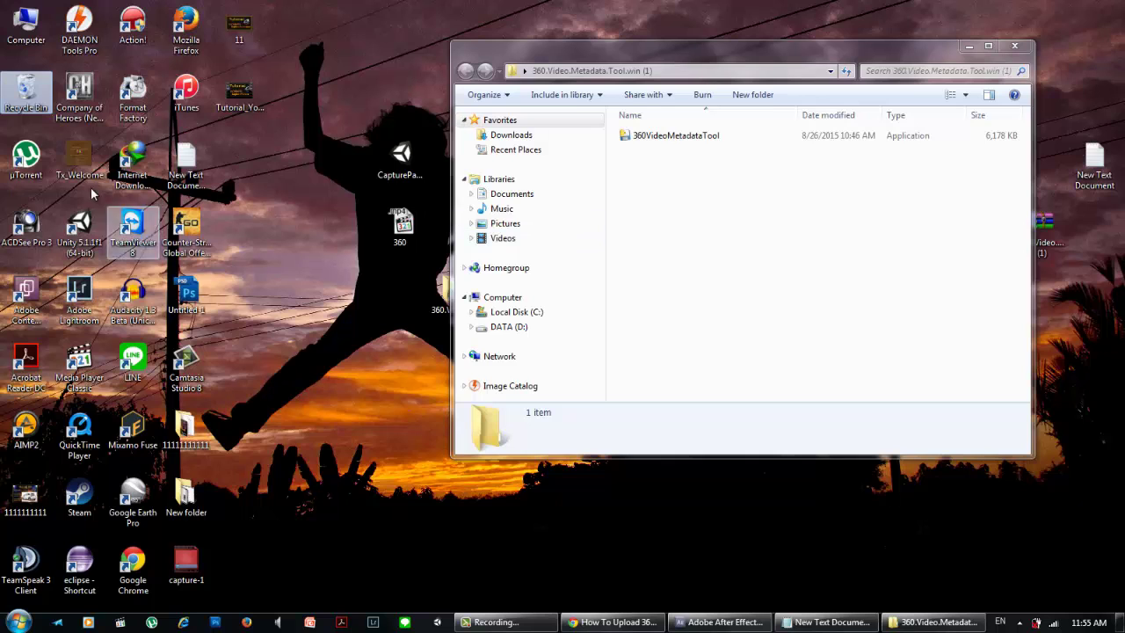
left_click(83, 98)
double_click(29, 97)
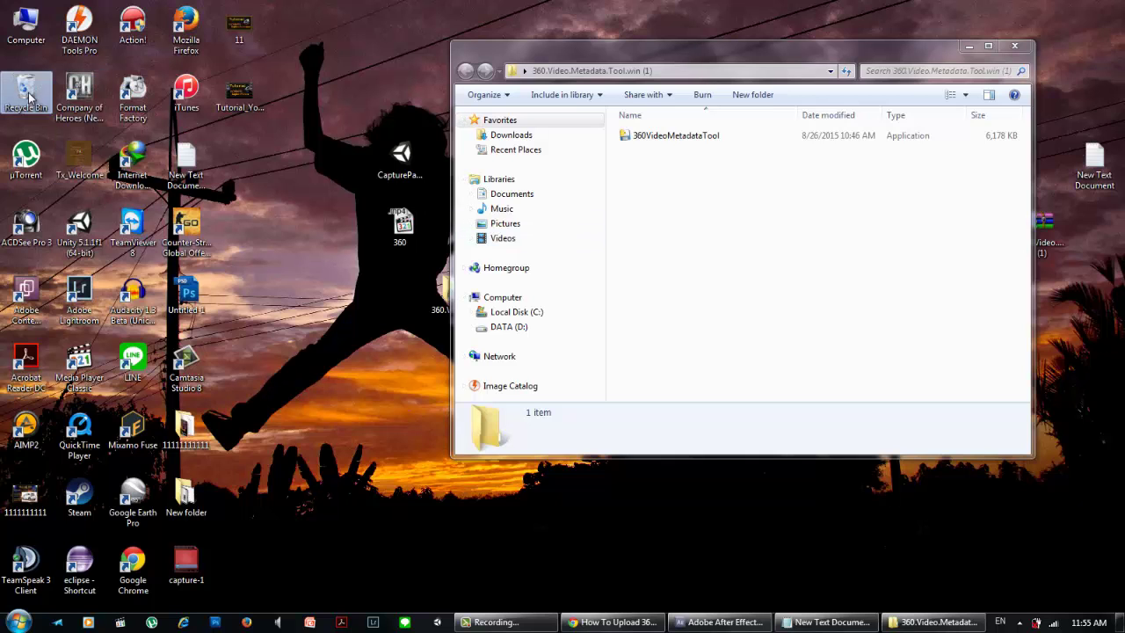
scroll(831, 293, "down", 3)
Drag the old 360.Video.Metadata.Tool.win folder from the Recycle Bin to the desktop and check its contents
scroll(830, 293, "up", 3)
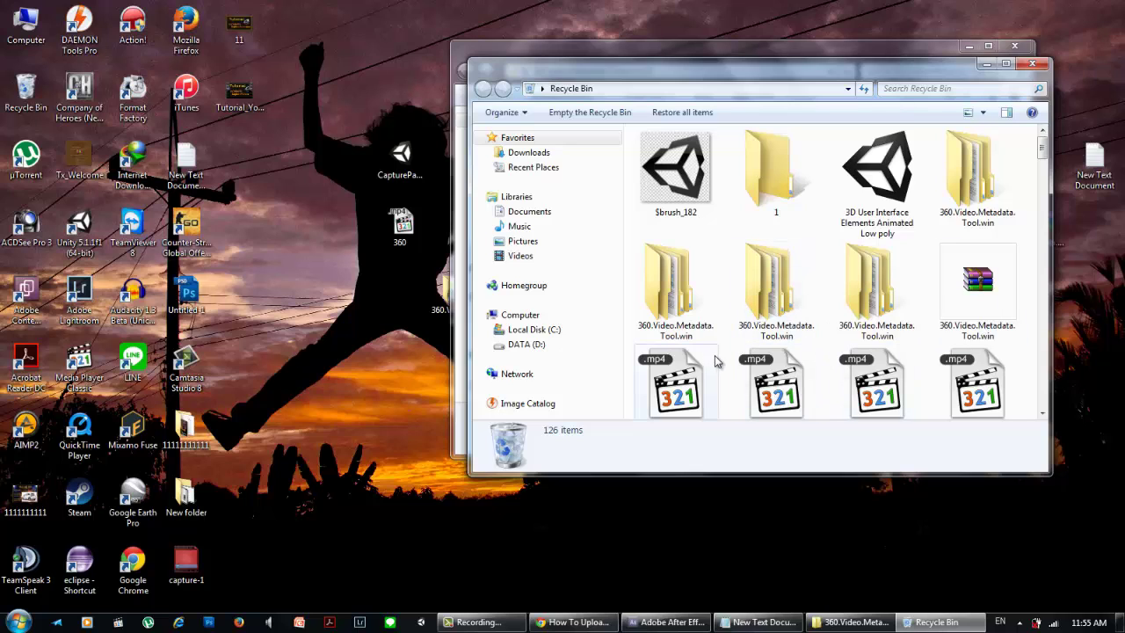
left_click(689, 321)
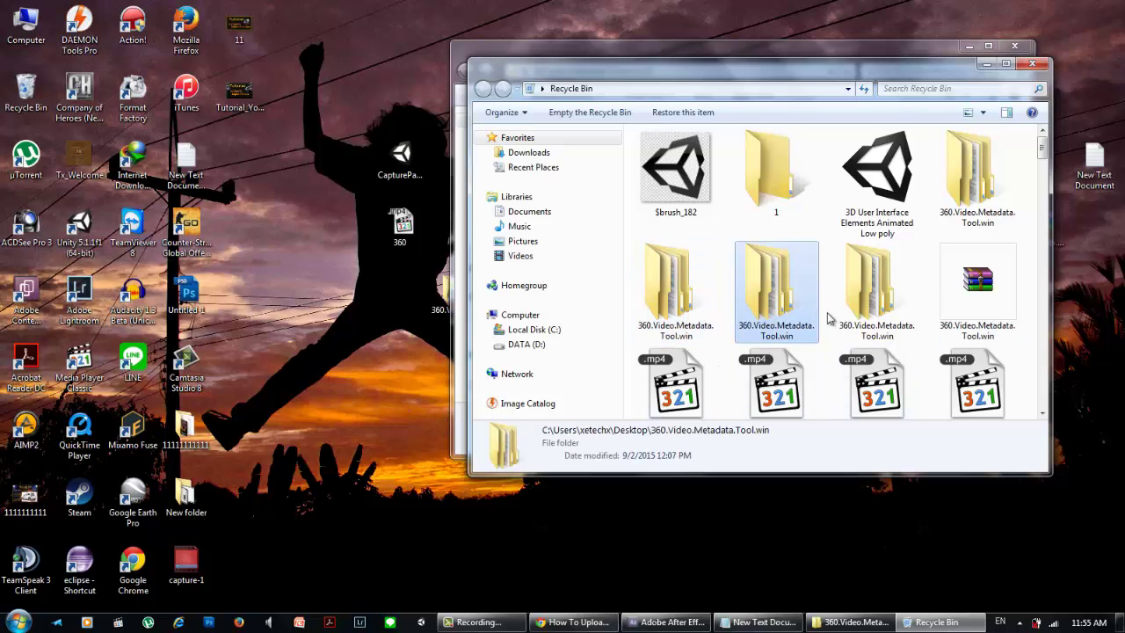
left_click_drag(690, 329, 310, 493)
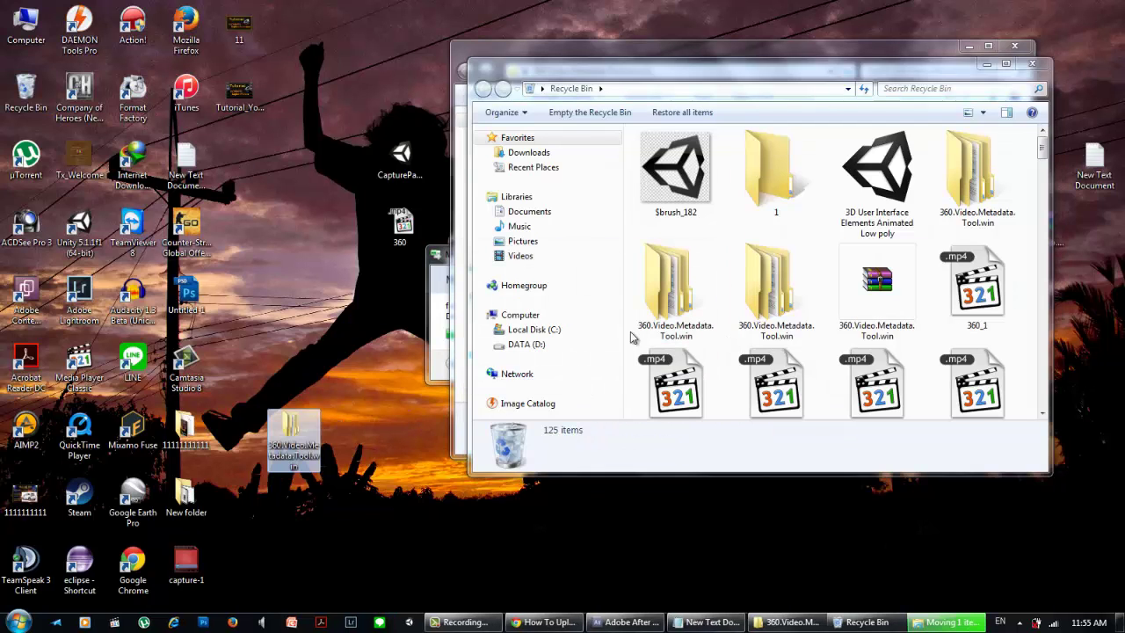
double_click(296, 430)
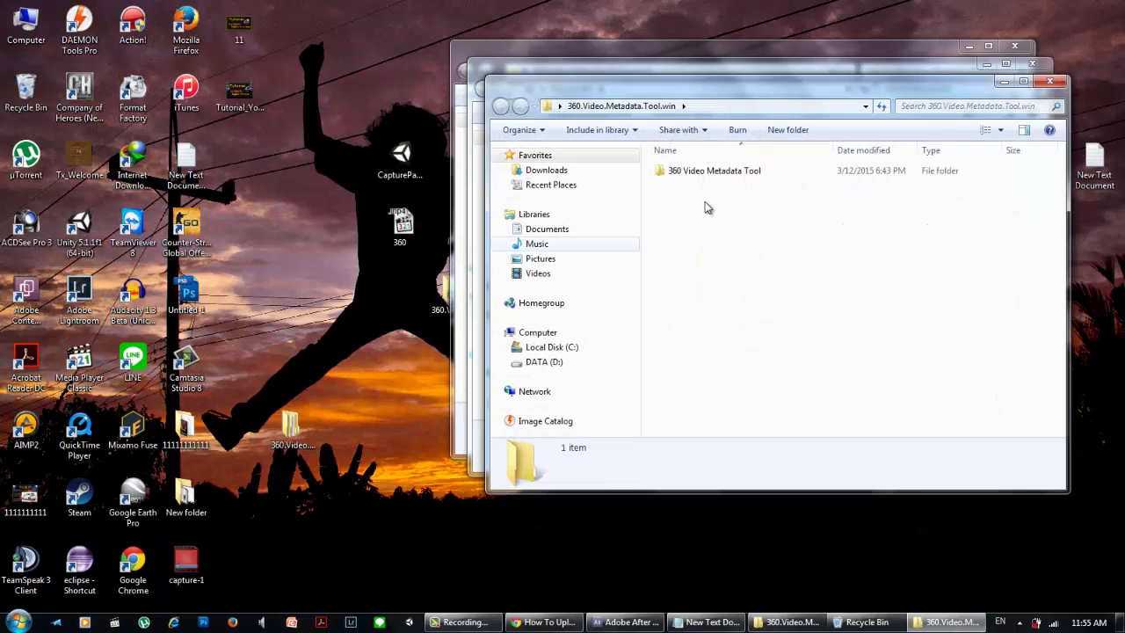
double_click(726, 170)
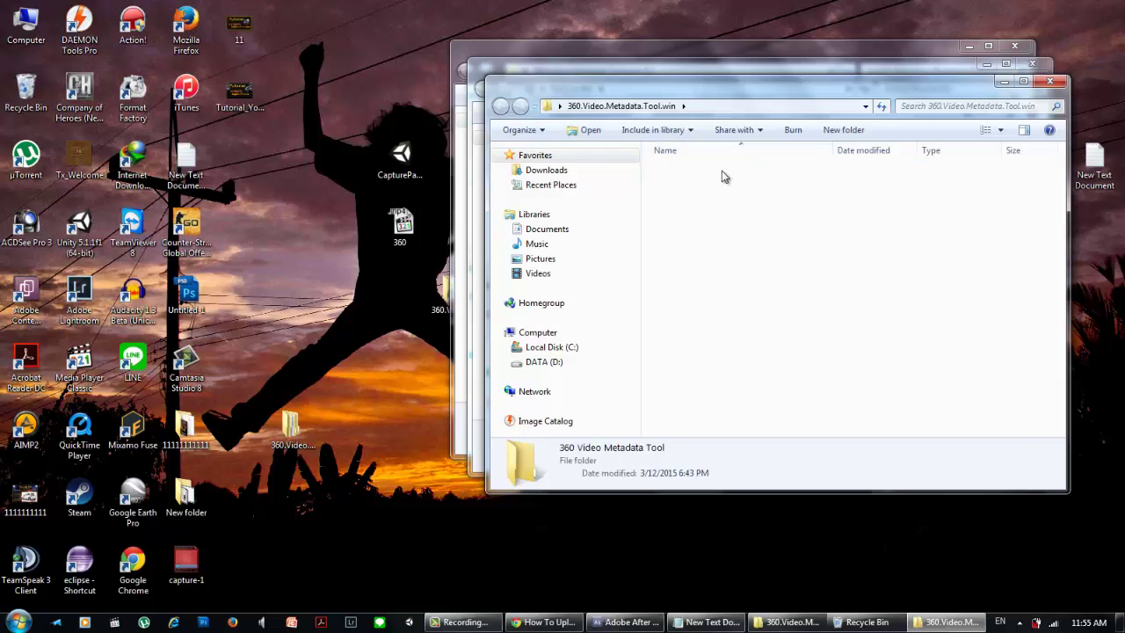
left_click(1039, 84)
left_click(1032, 67)
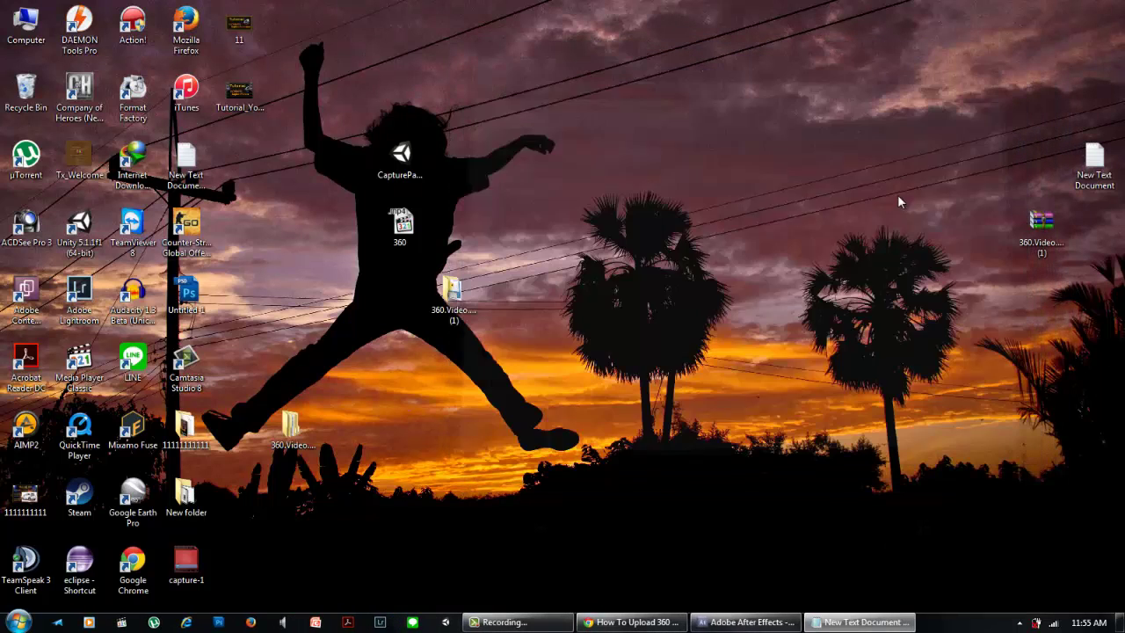
Refresh the desktop, moving the (1) folder to the right edge and the restored folder to centre
right_click(677, 251)
left_click(698, 292)
left_click_drag(454, 294, 1048, 306)
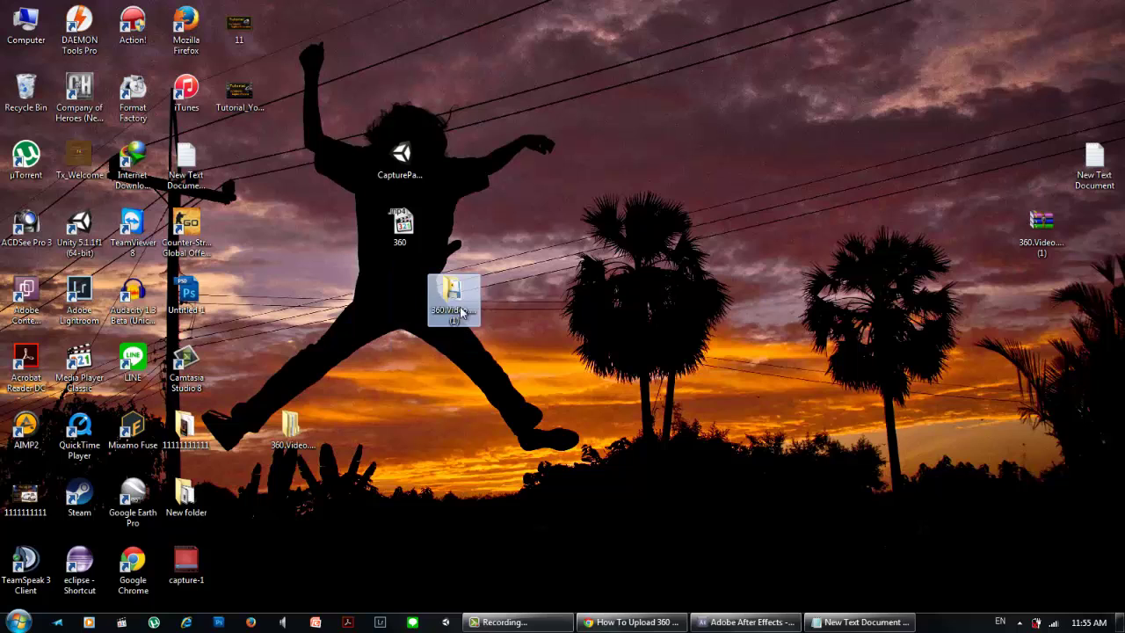
mouse_move(290, 429)
left_mouse_down()
mouse_move(639, 305)
mouse_move(626, 306)
left_mouse_up()
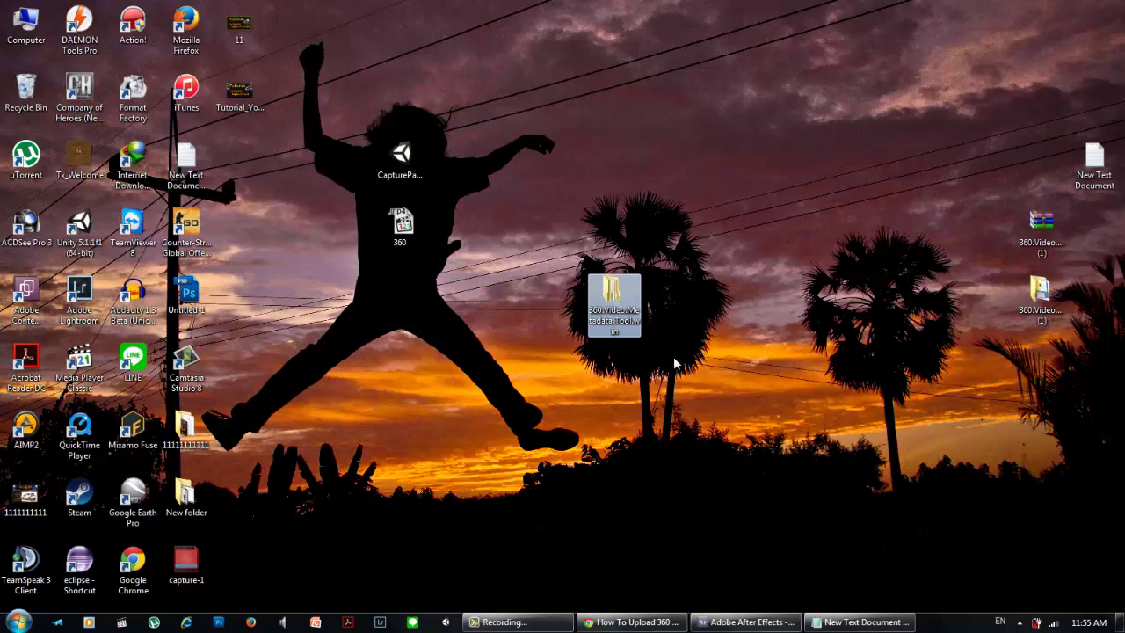
Open the restored folder's 360 Video Metadata Tool subfolder and select the application
double_click(616, 304)
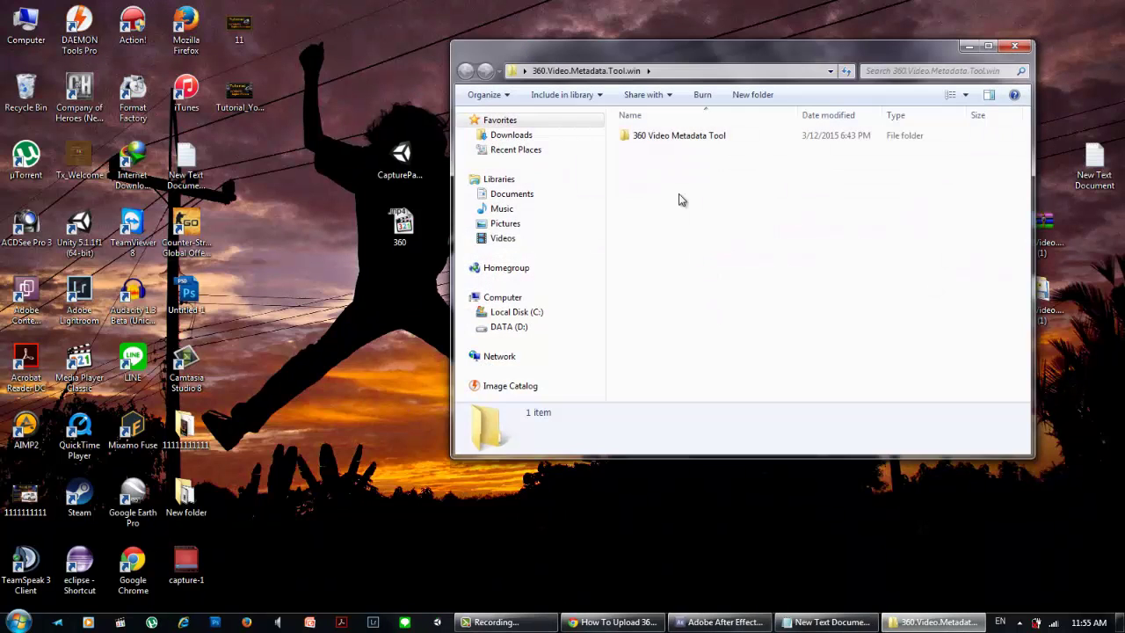
double_click(681, 135)
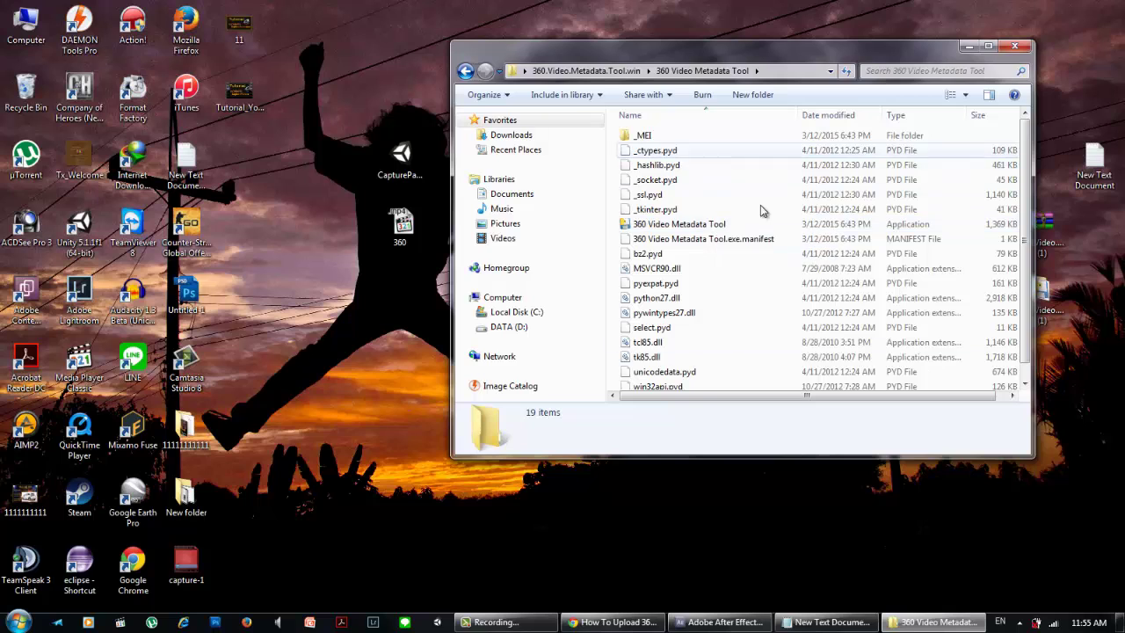
scroll(726, 242, "down", 1)
scroll(725, 241, "up", 1)
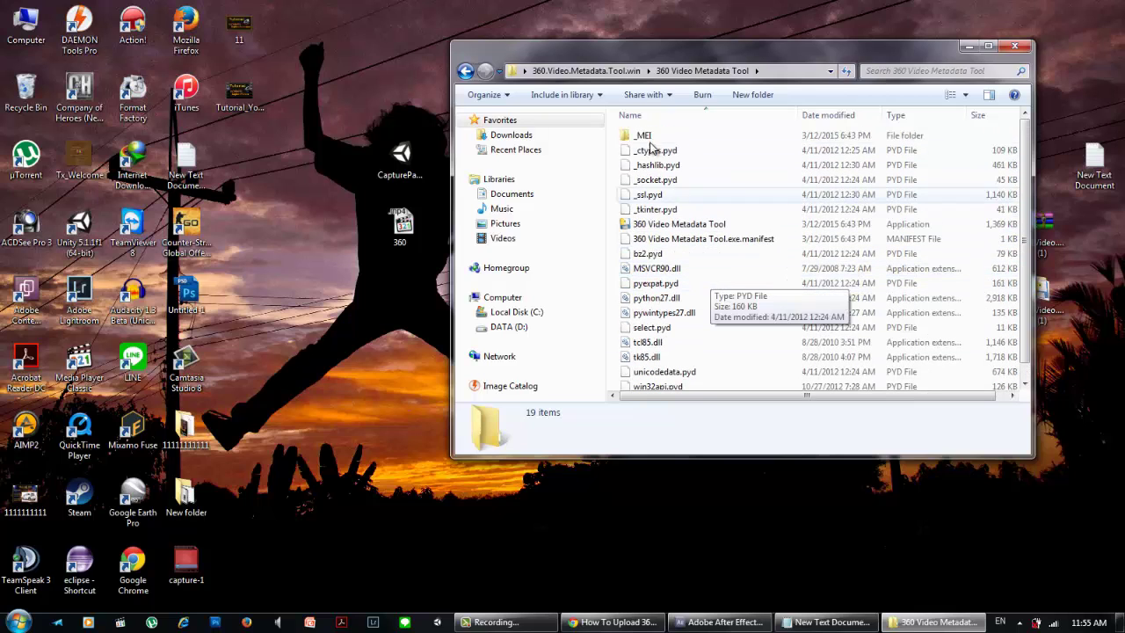
left_click(665, 227)
Launch the 360 Video Metadata Tool and load Desktop/360.mp4
double_click(665, 226)
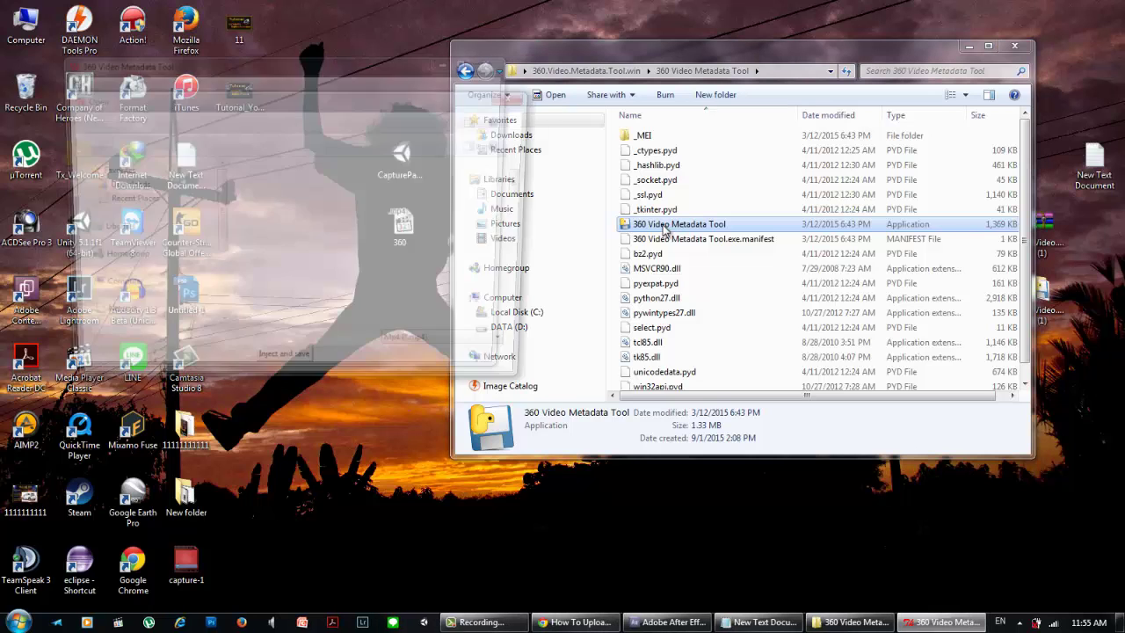
left_click_drag(416, 105, 843, 100)
left_click(968, 47)
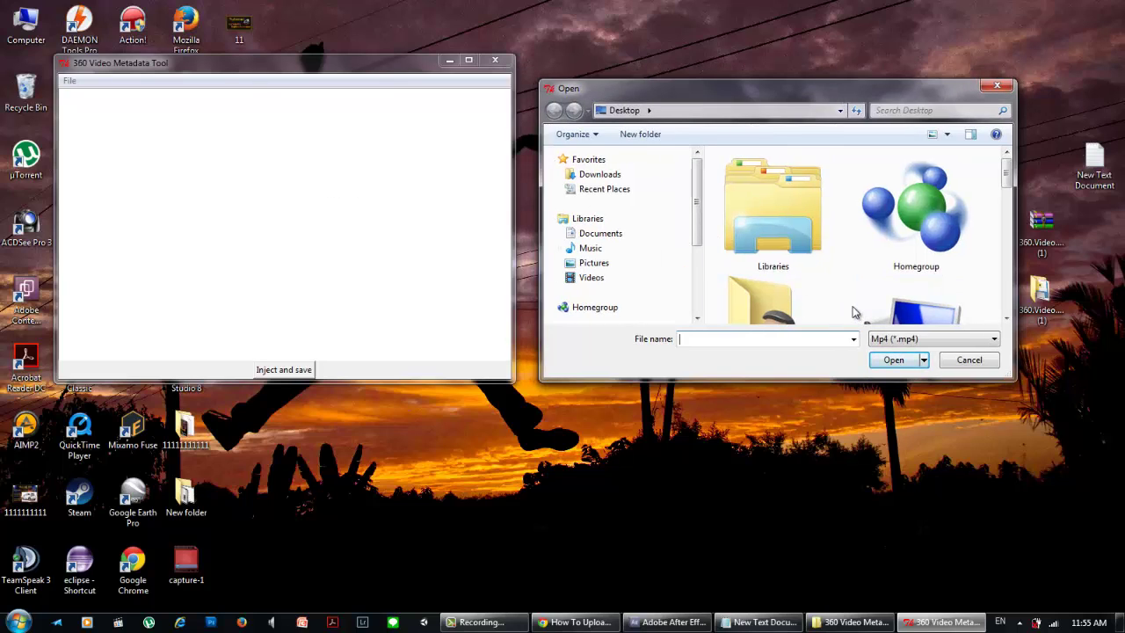
scroll(1009, 233, "down", 1)
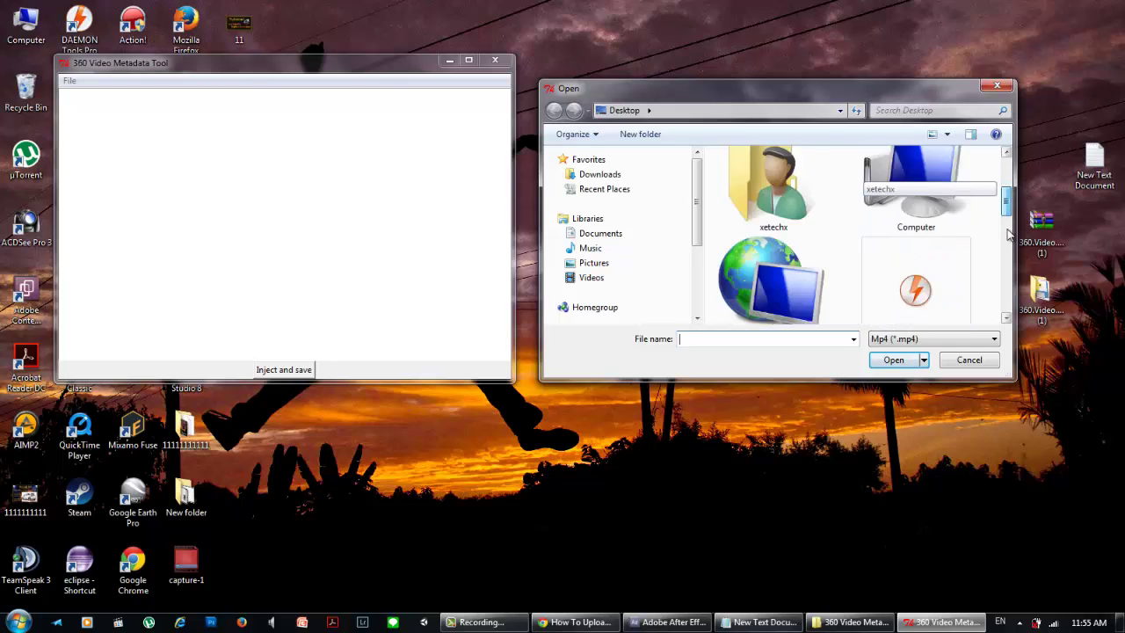
scroll(1009, 233, "down", 2)
scroll(1009, 233, "down", 2)
scroll(785, 231, "down", 1)
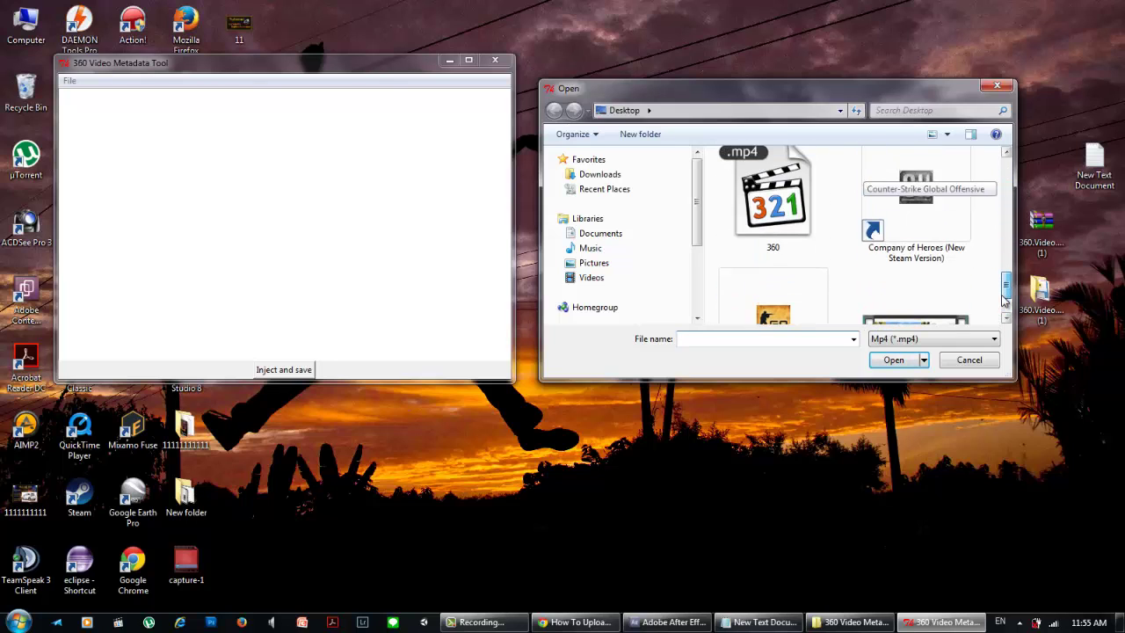
left_click(784, 230)
left_click(892, 359)
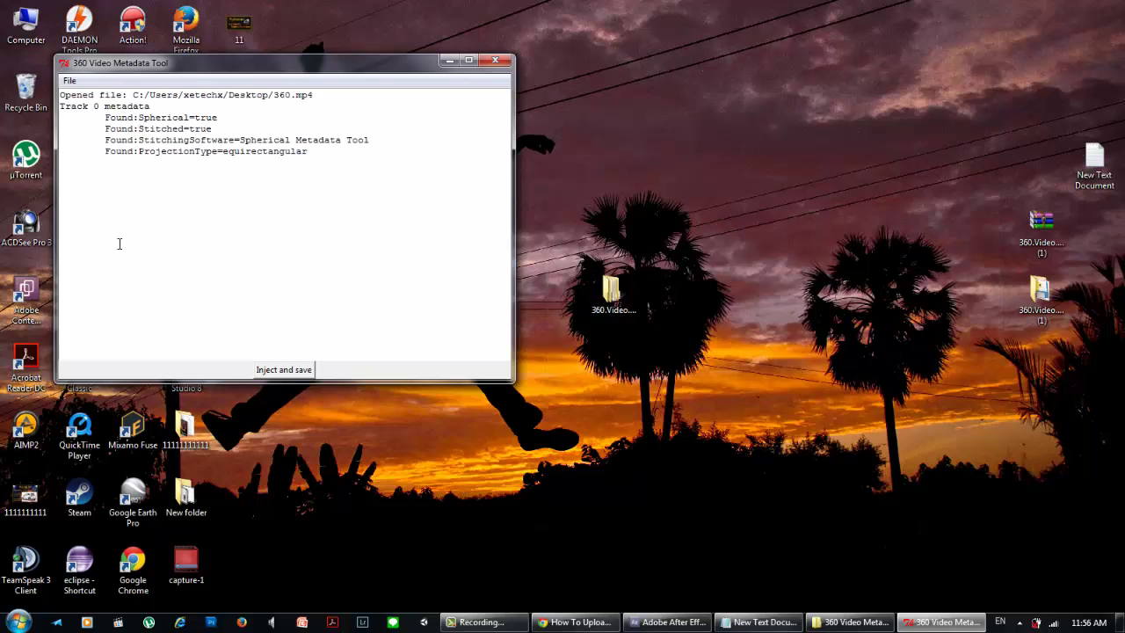
Inject the spherical metadata, save it as 36011.mp4 and dismiss the File saved notice
left_click(283, 370)
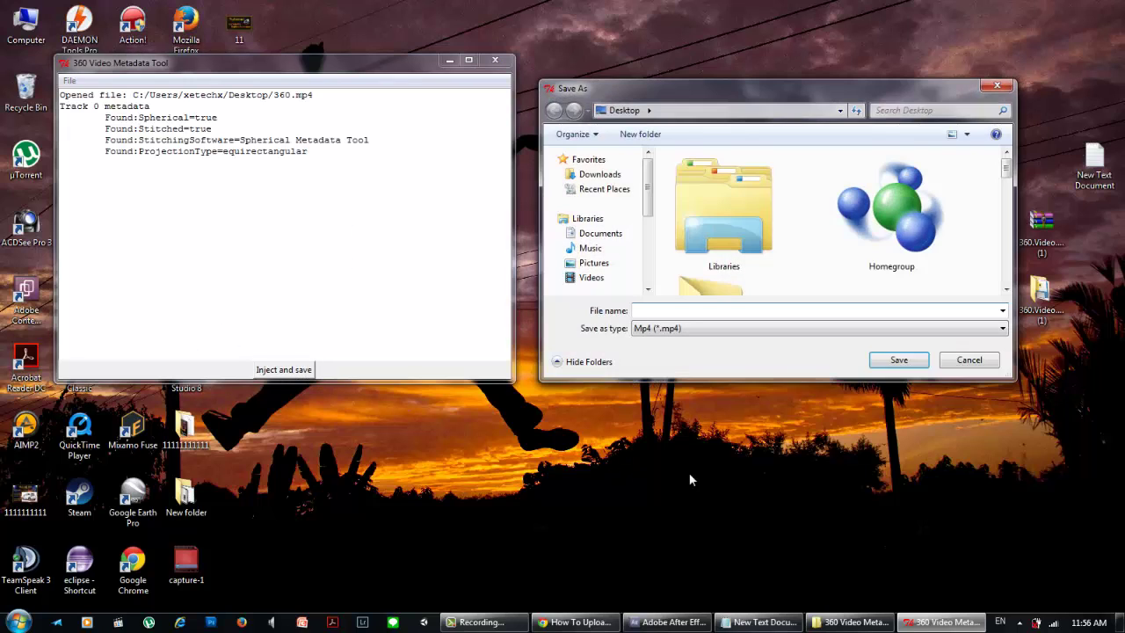
type("3")
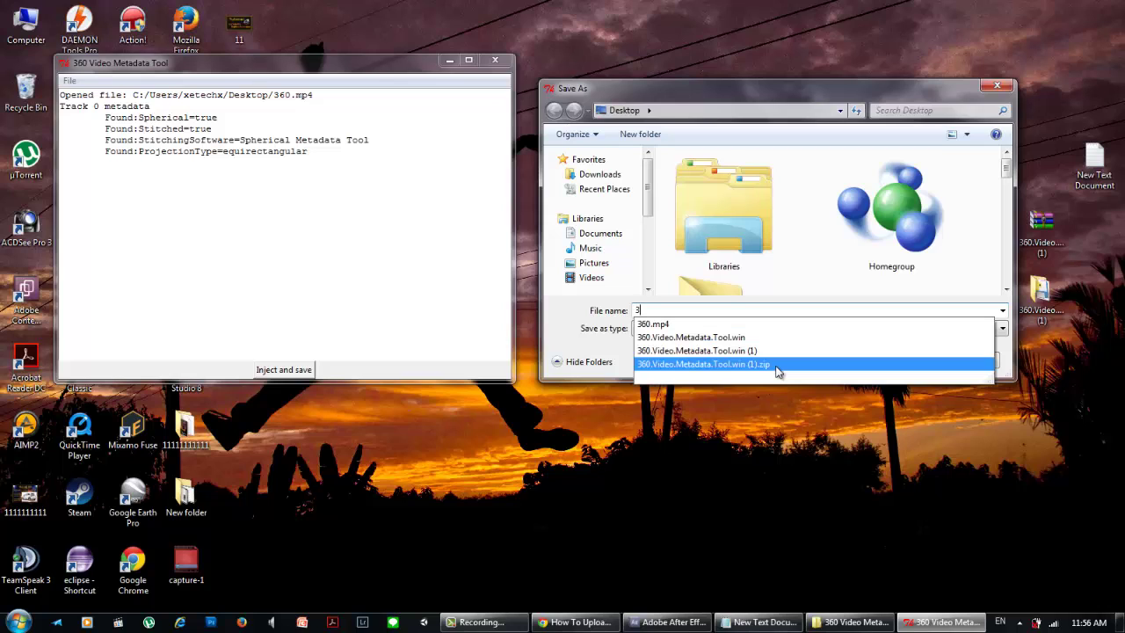
type("6011")
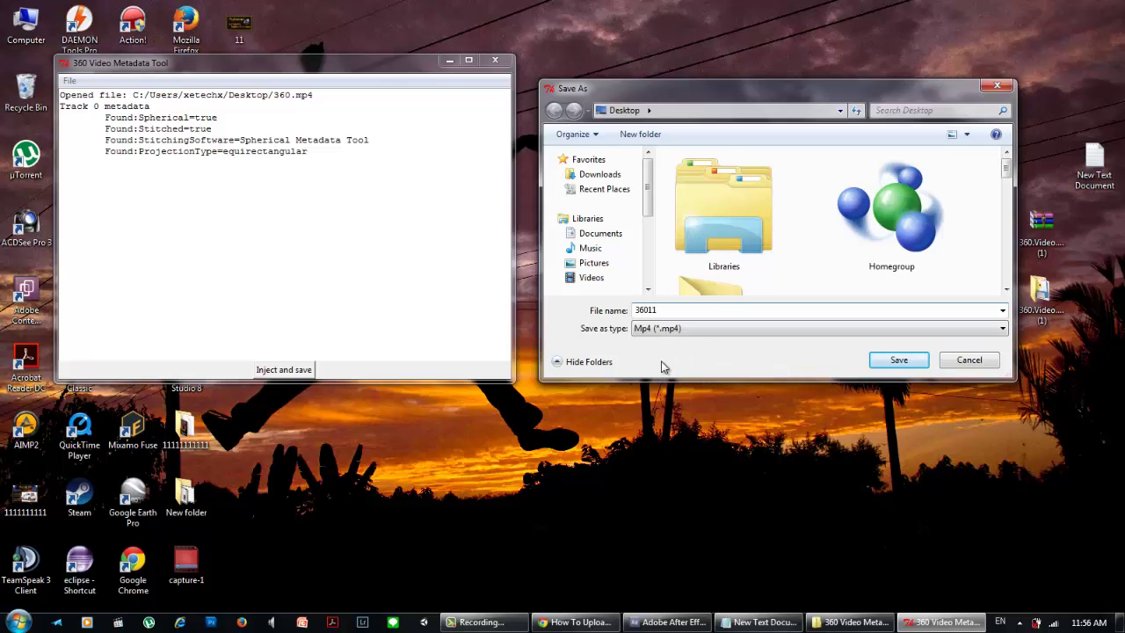
left_click(895, 363)
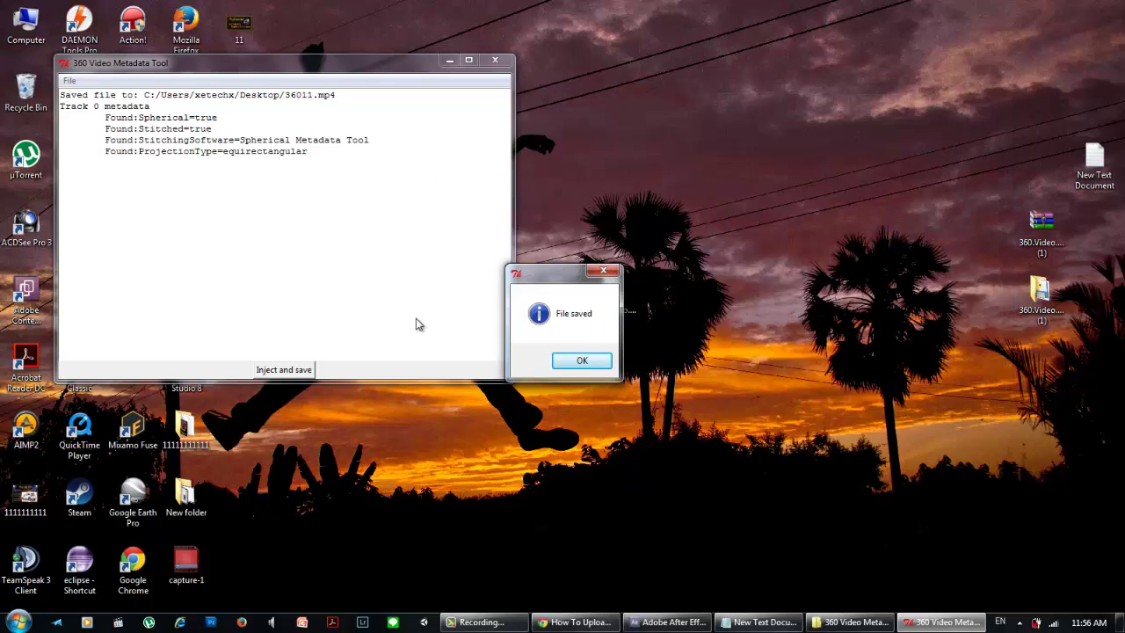
left_click(582, 360)
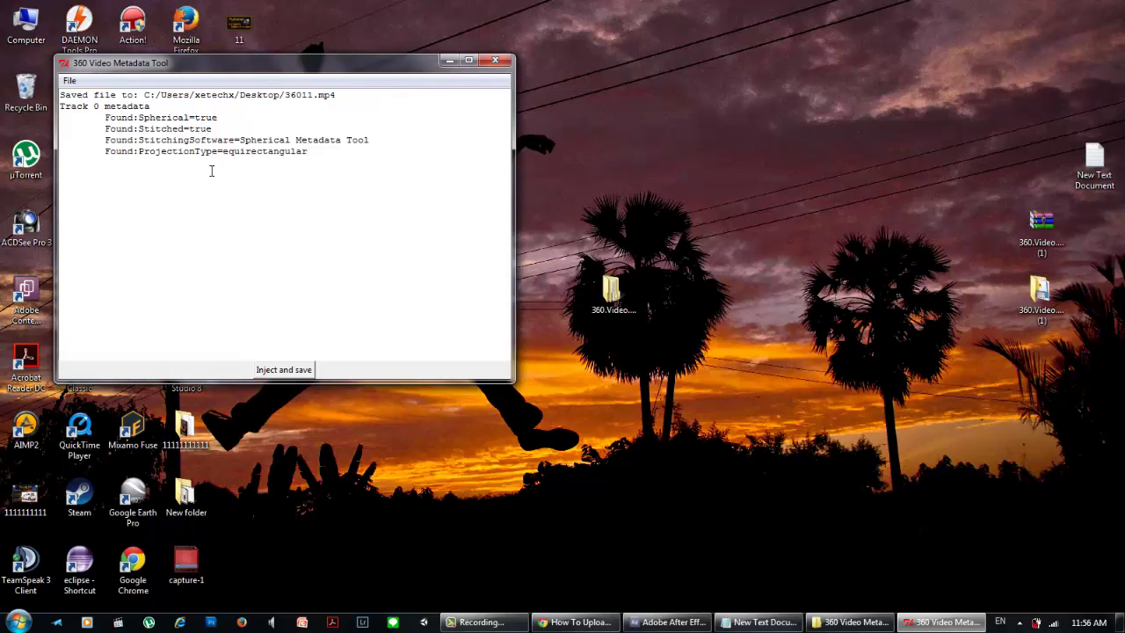
Close the metadata tool and move the CapturePanorama and 360 icons to the right edge
left_click(488, 64)
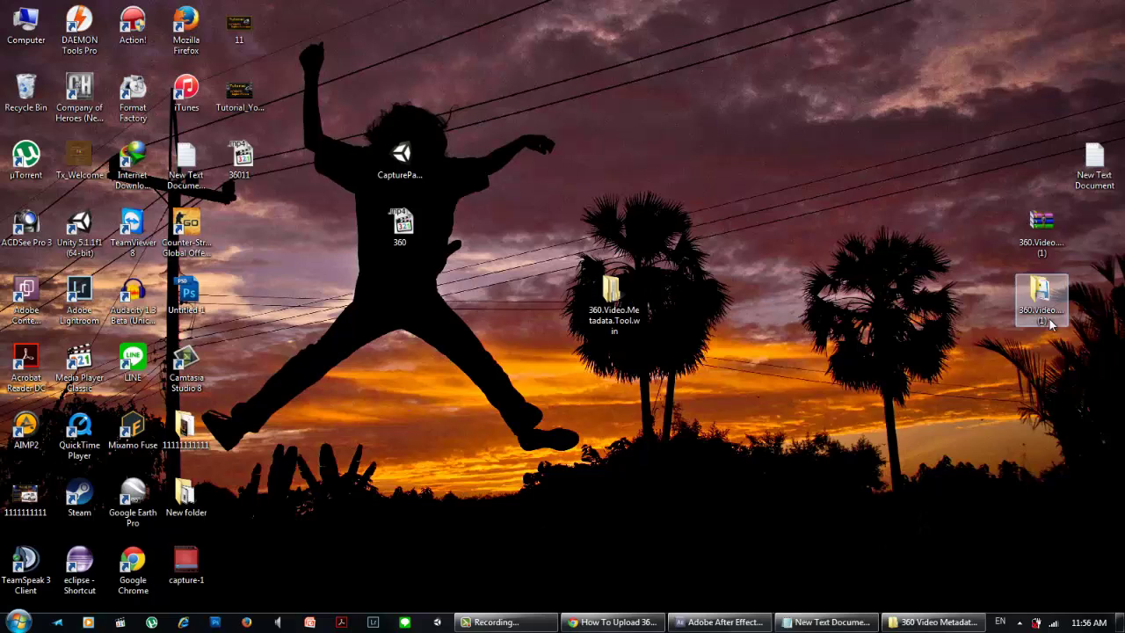
left_click_drag(246, 170, 627, 481)
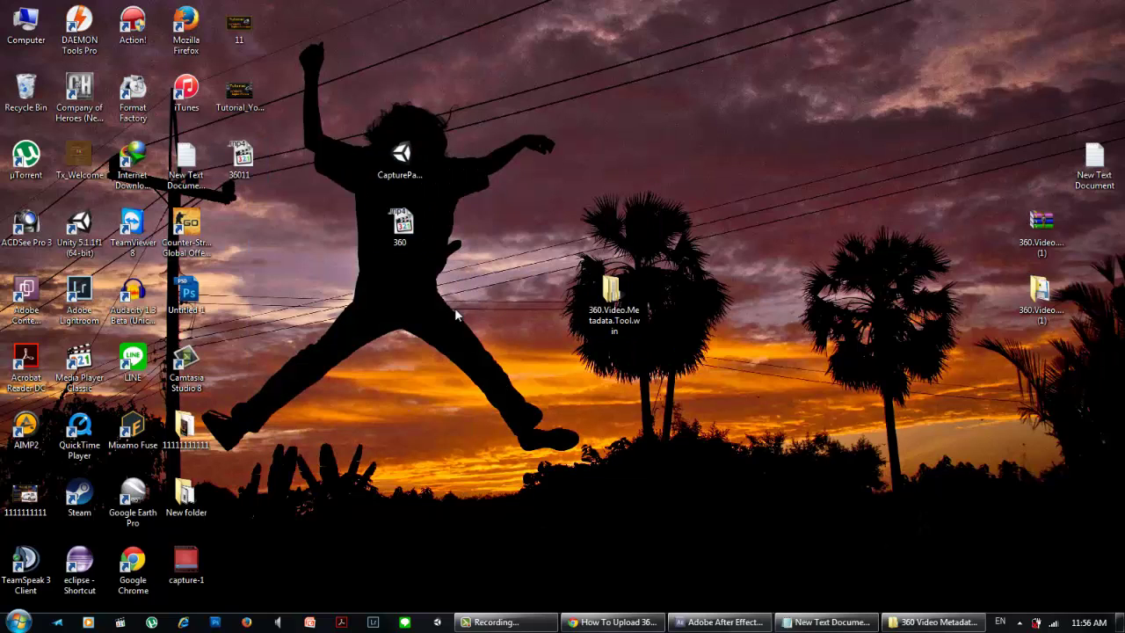
left_click_drag(367, 131, 536, 288)
mouse_move(413, 163)
left_mouse_down()
mouse_move(999, 425)
mouse_move(995, 360)
left_mouse_up()
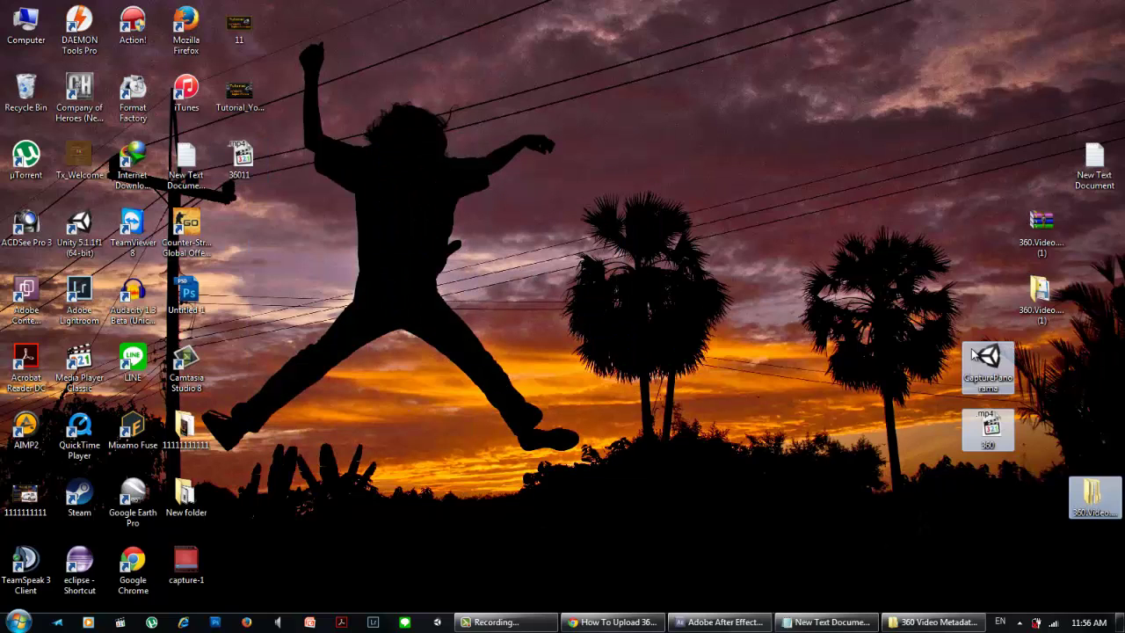
left_click_drag(240, 158, 454, 167)
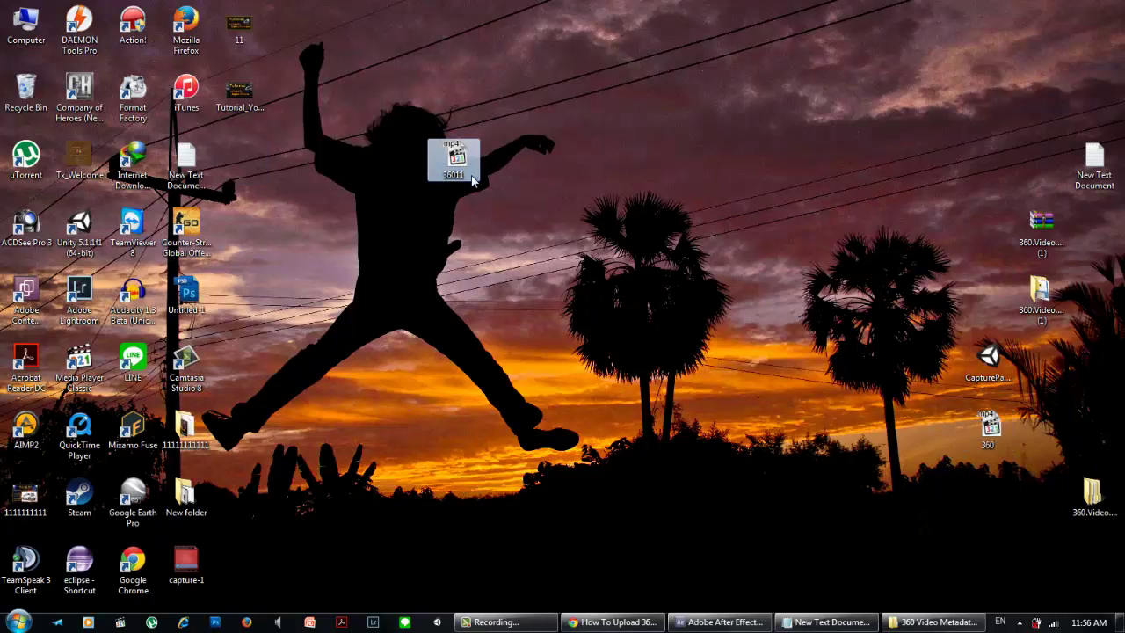
Nudge the 36011 video icon slightly left and refresh the desktop
left_click_drag(454, 174, 403, 186)
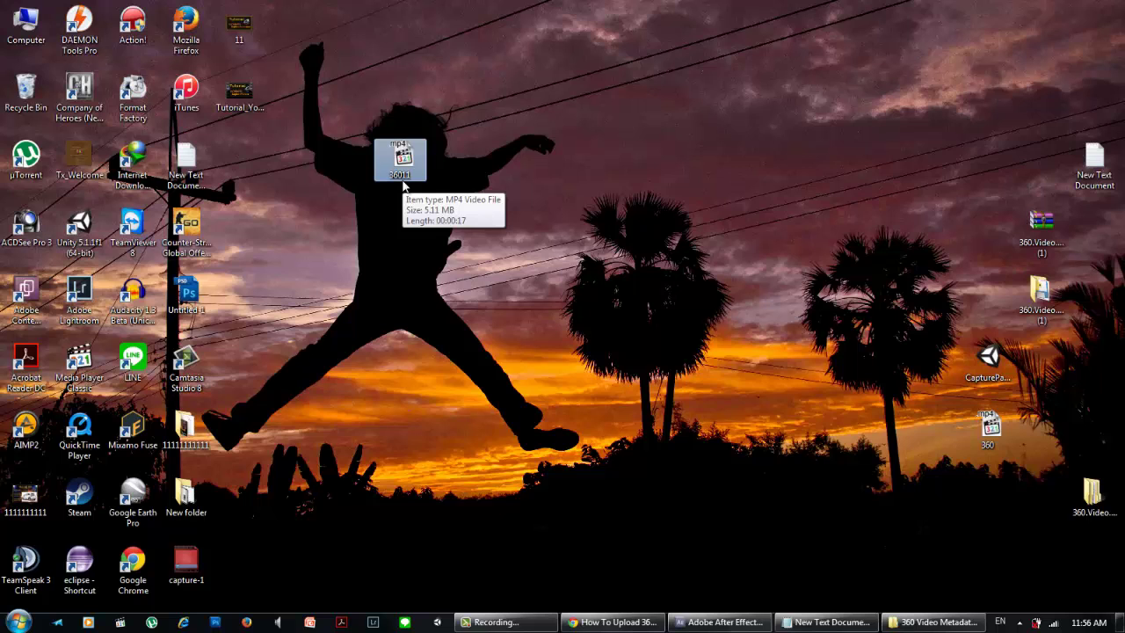
left_click(654, 290)
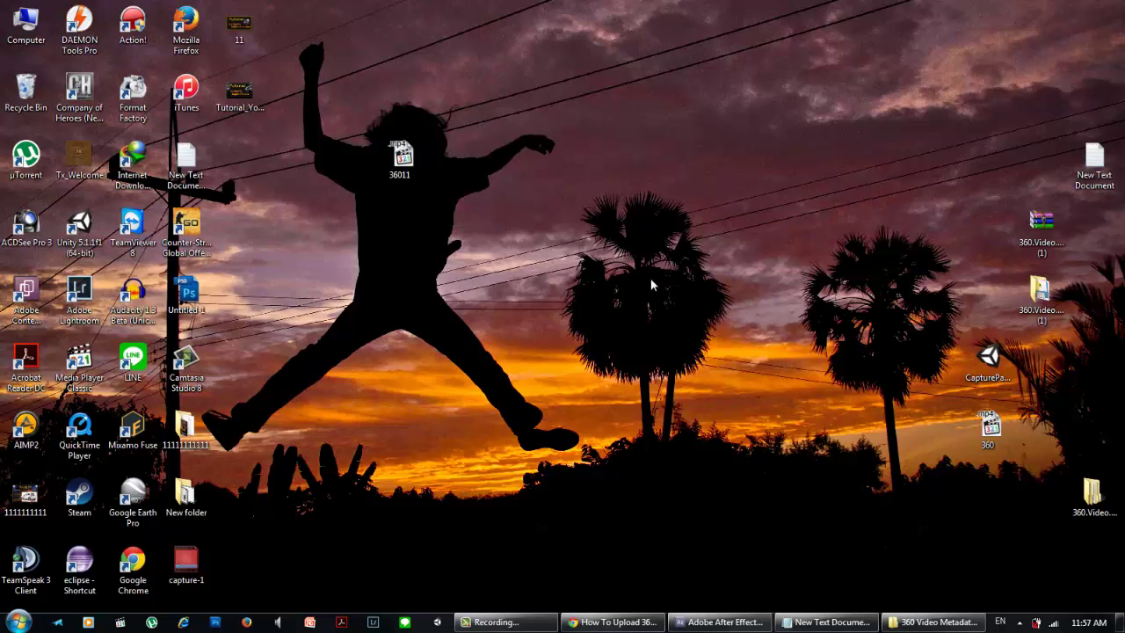
right_click(617, 250)
left_click(656, 289)
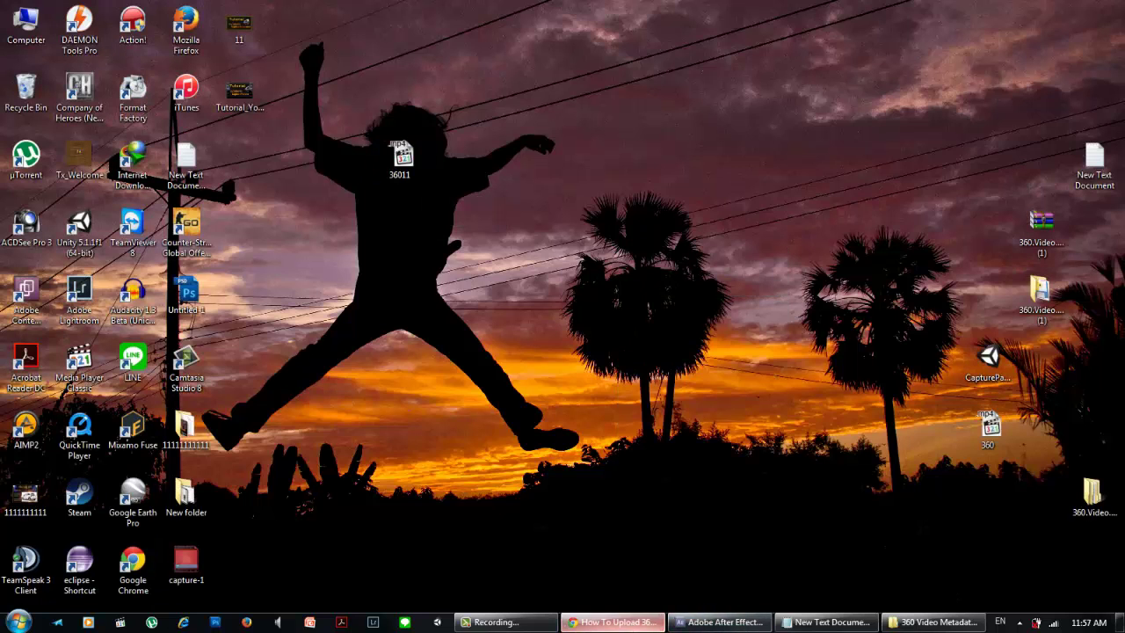
Back in Chrome, rewind YouTube360_DEDPU to 0:00 and open the DE DPU channel link in a background tab
left_click(613, 621)
left_click(86, 7)
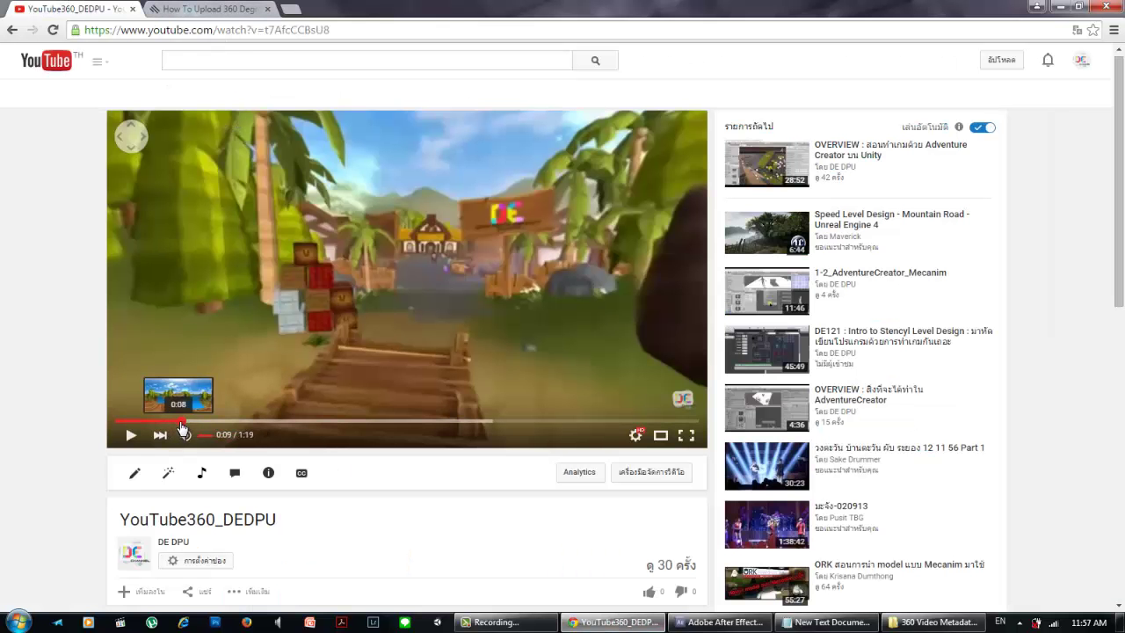
left_click(123, 421)
left_click(115, 420)
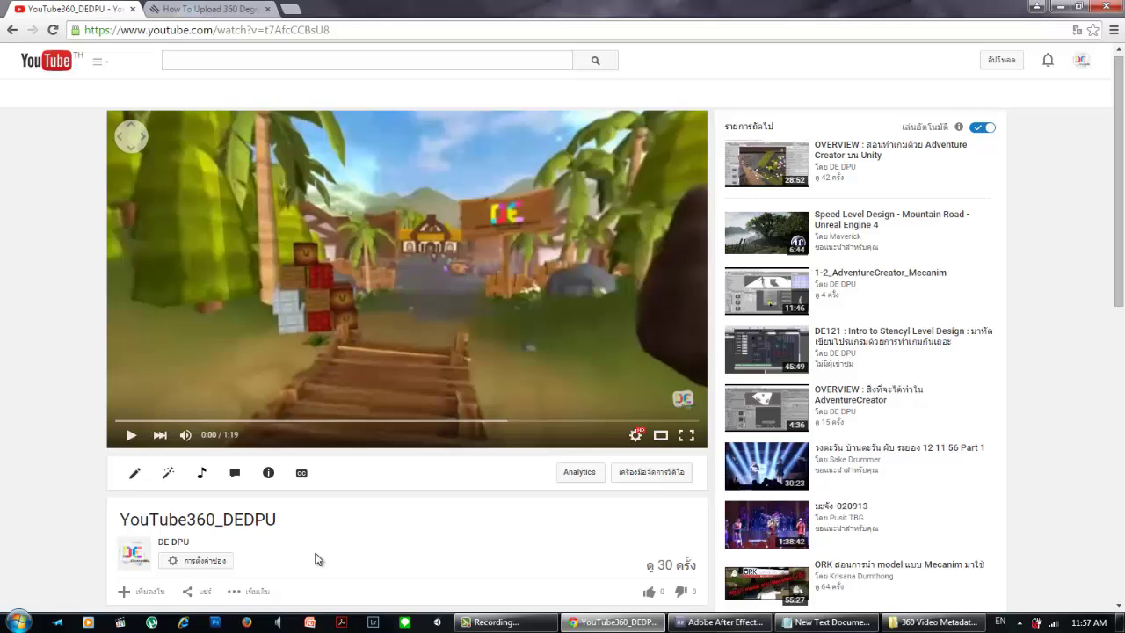
right_click(180, 542)
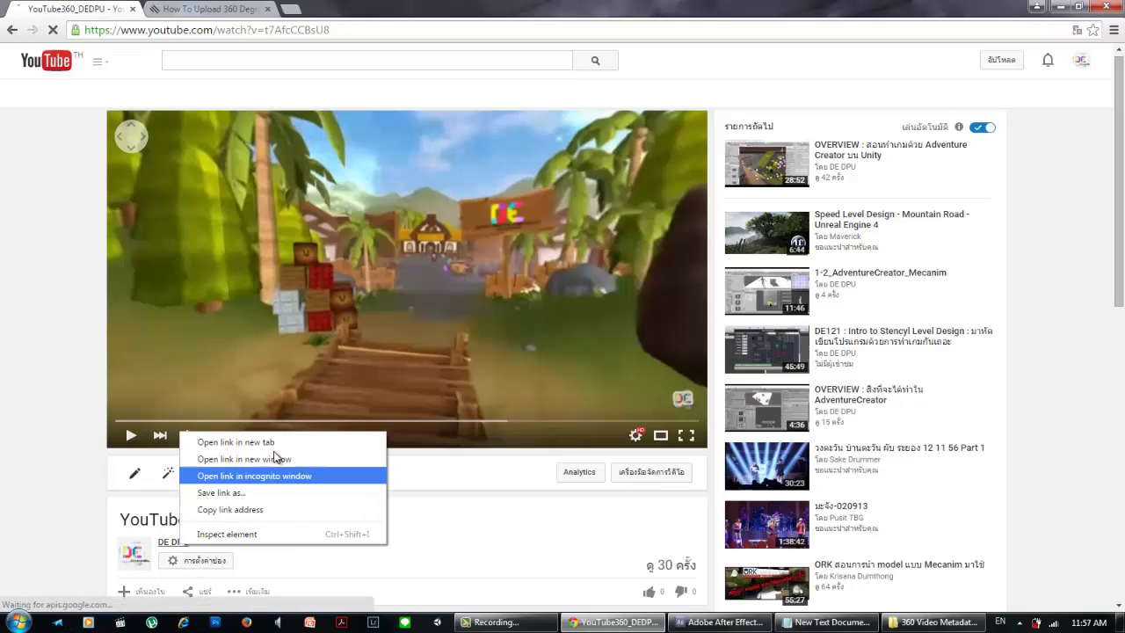
left_click(235, 442)
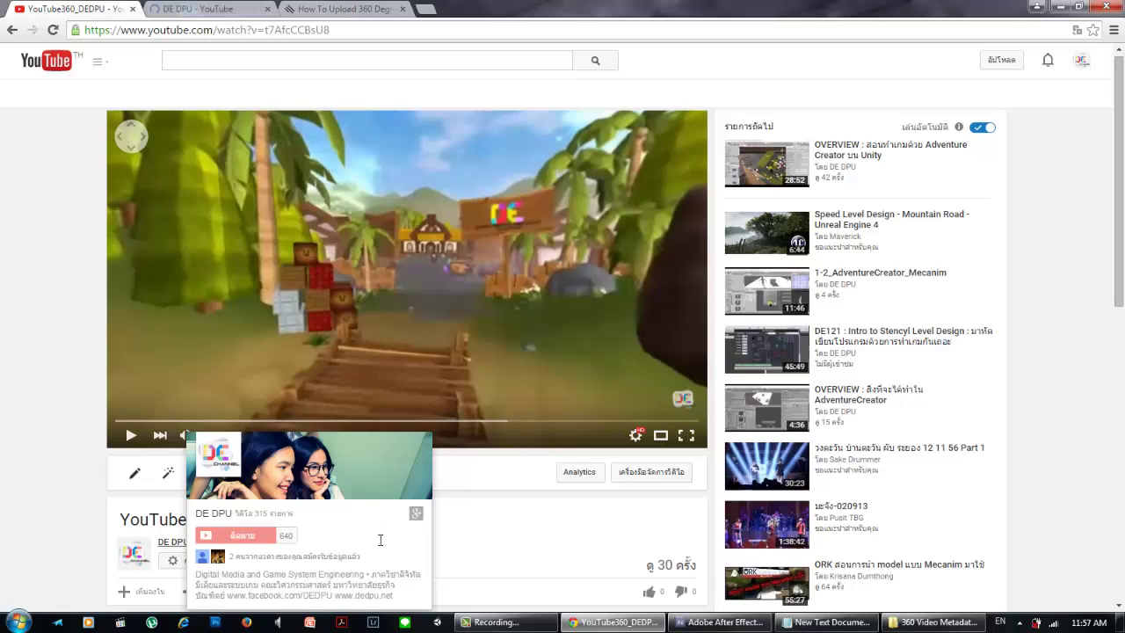
Scroll through the DE DPU channel page, then switch back to the YouTube360_DEDPU watch page
left_click(211, 8)
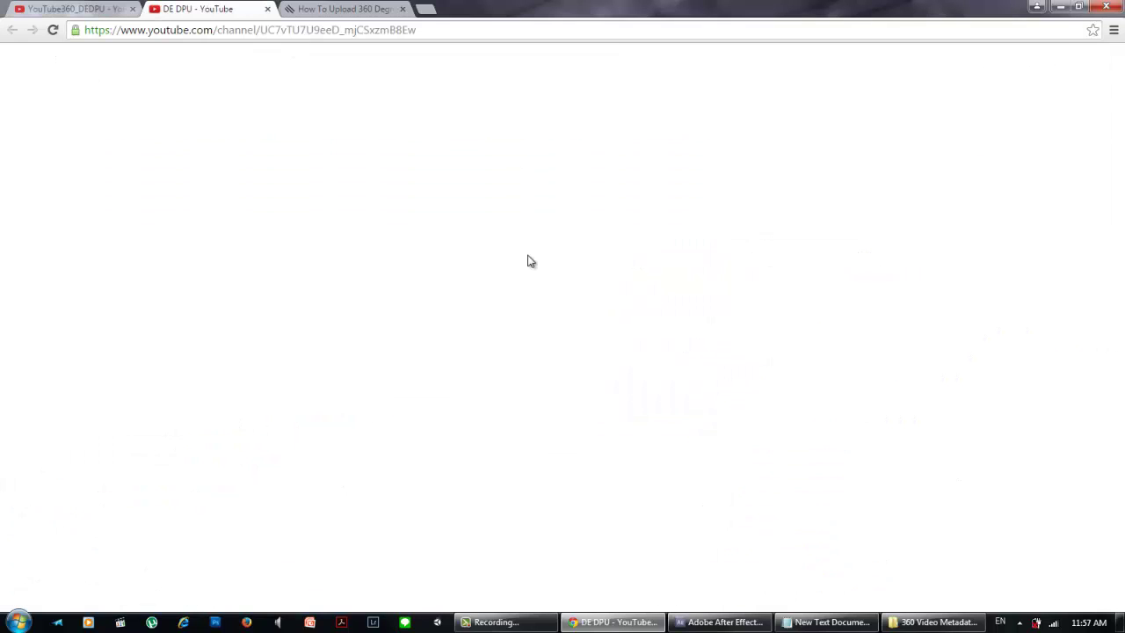
left_click(110, 7)
left_click(227, 7)
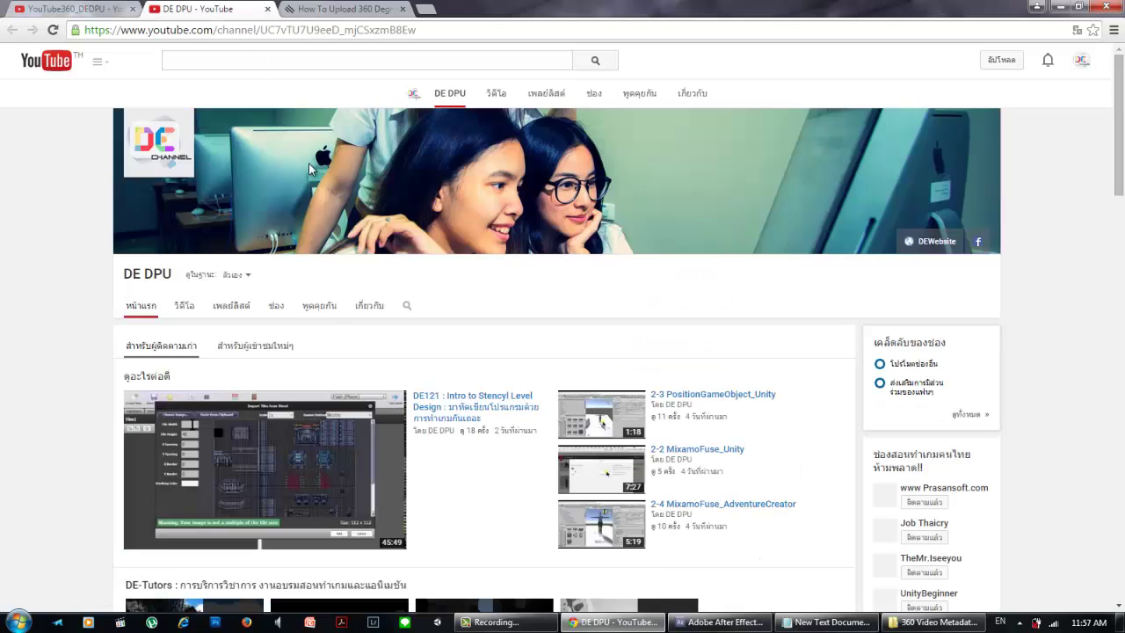
scroll(471, 419, "down", 3)
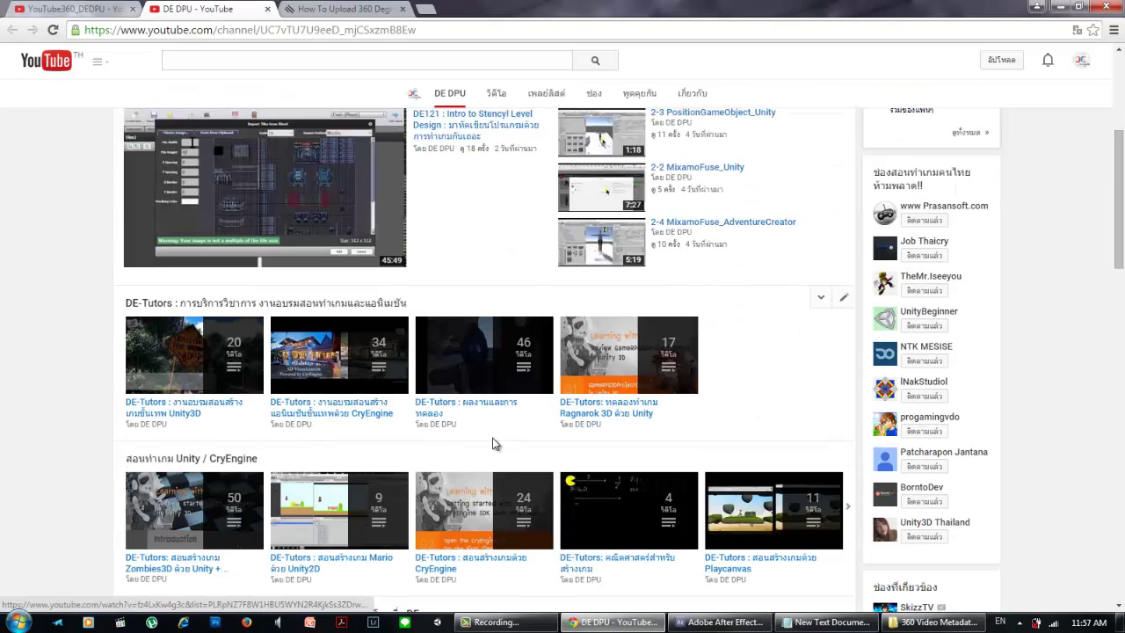
scroll(625, 419, "up", 3)
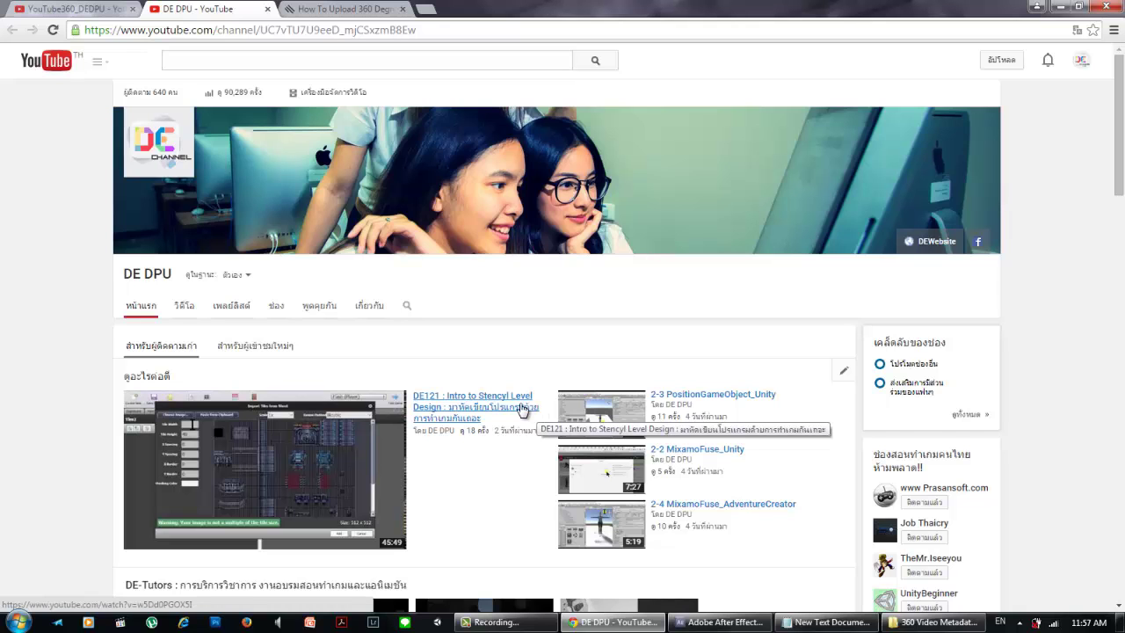
scroll(522, 413, "down", 2)
scroll(518, 422, "down", 10)
scroll(505, 422, "down", 5)
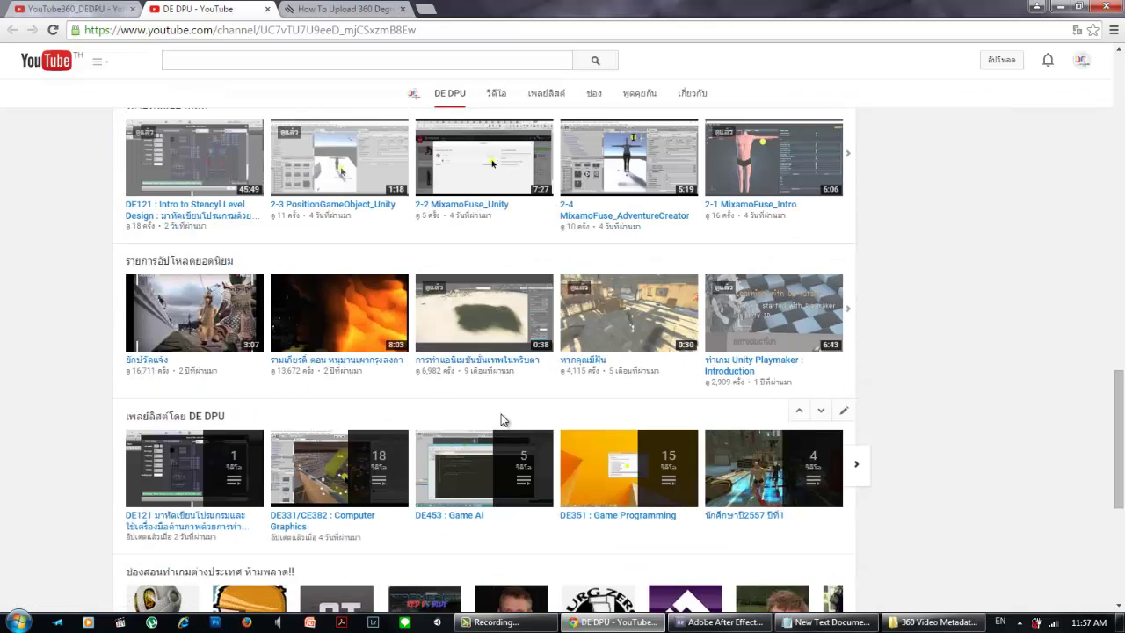
scroll(369, 442, "up", 2)
scroll(369, 442, "up", 3)
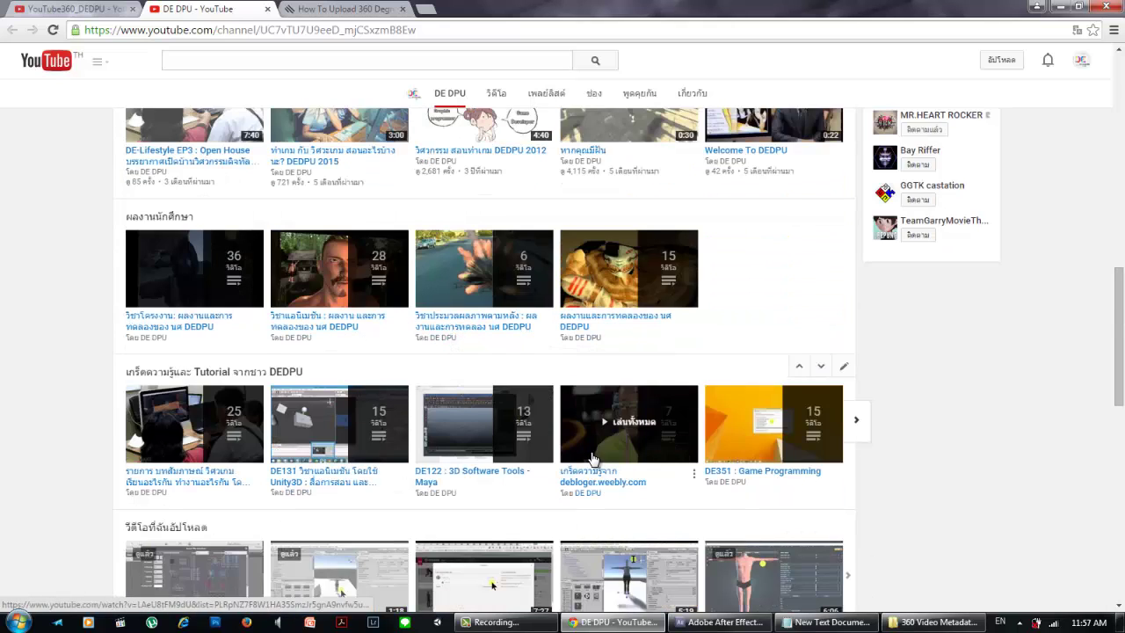
scroll(386, 264, "up", 5)
scroll(387, 263, "up", 3)
scroll(404, 352, "up", 3)
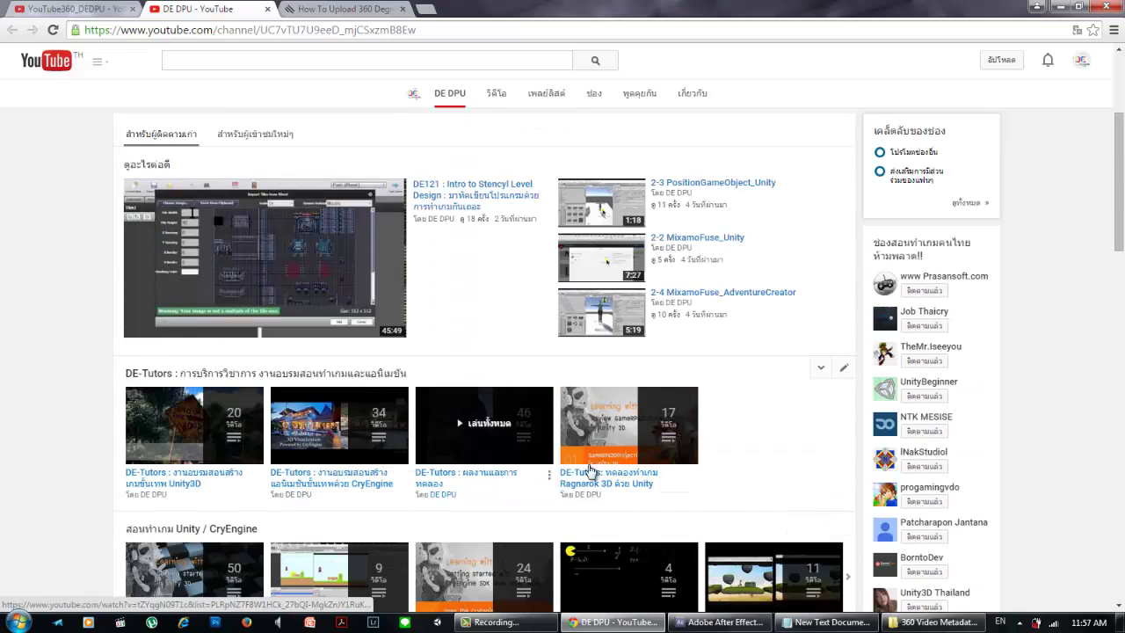
scroll(424, 410, "up", 5)
left_click(77, 9)
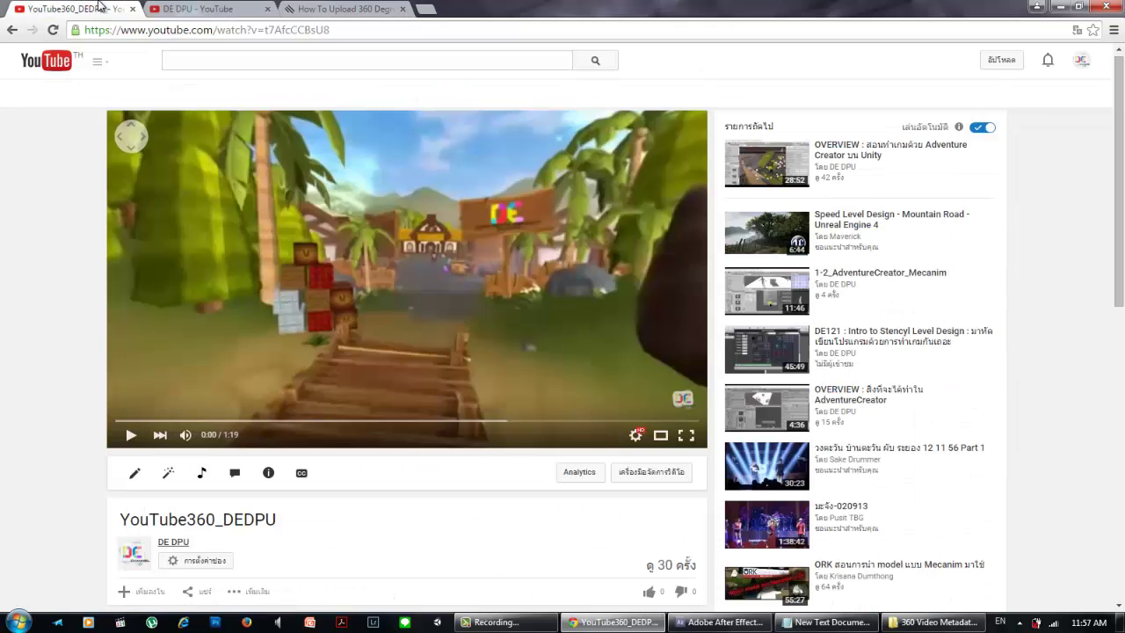